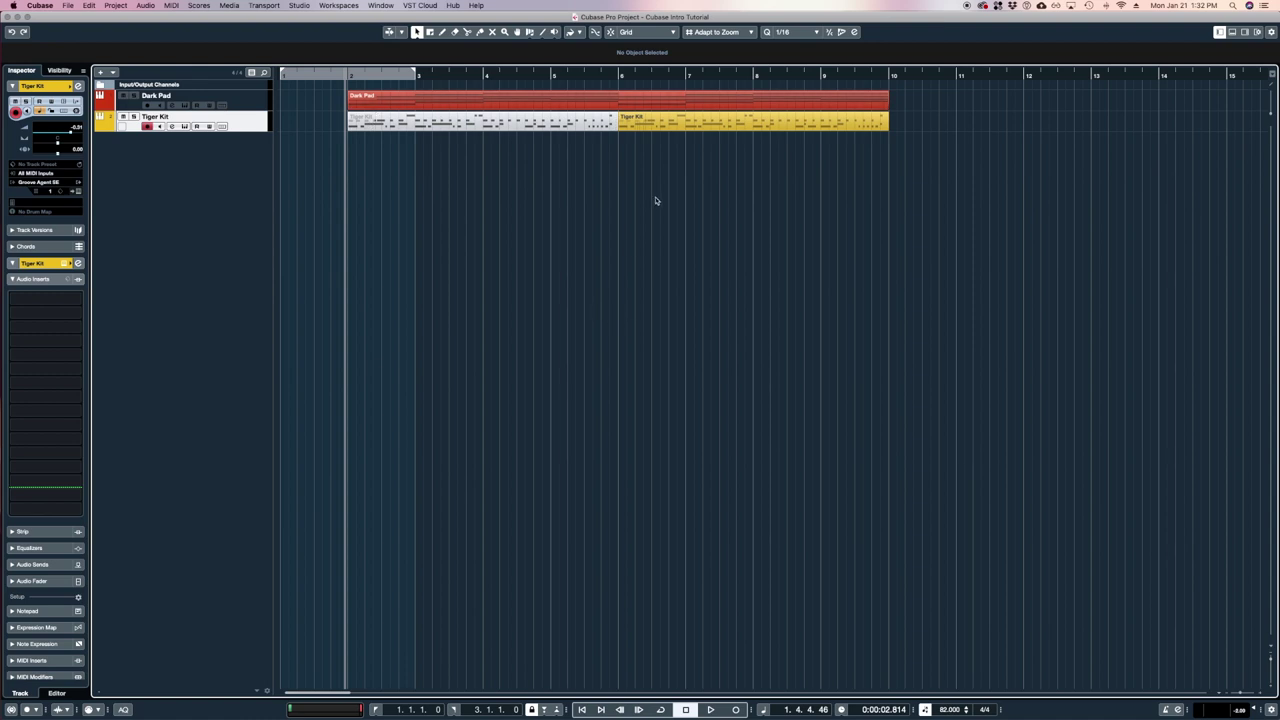
Add one Omnisphere instrument track routed to Stereo Out and bring up the instrument's main view
{"action": "key", "text": "super+t"}
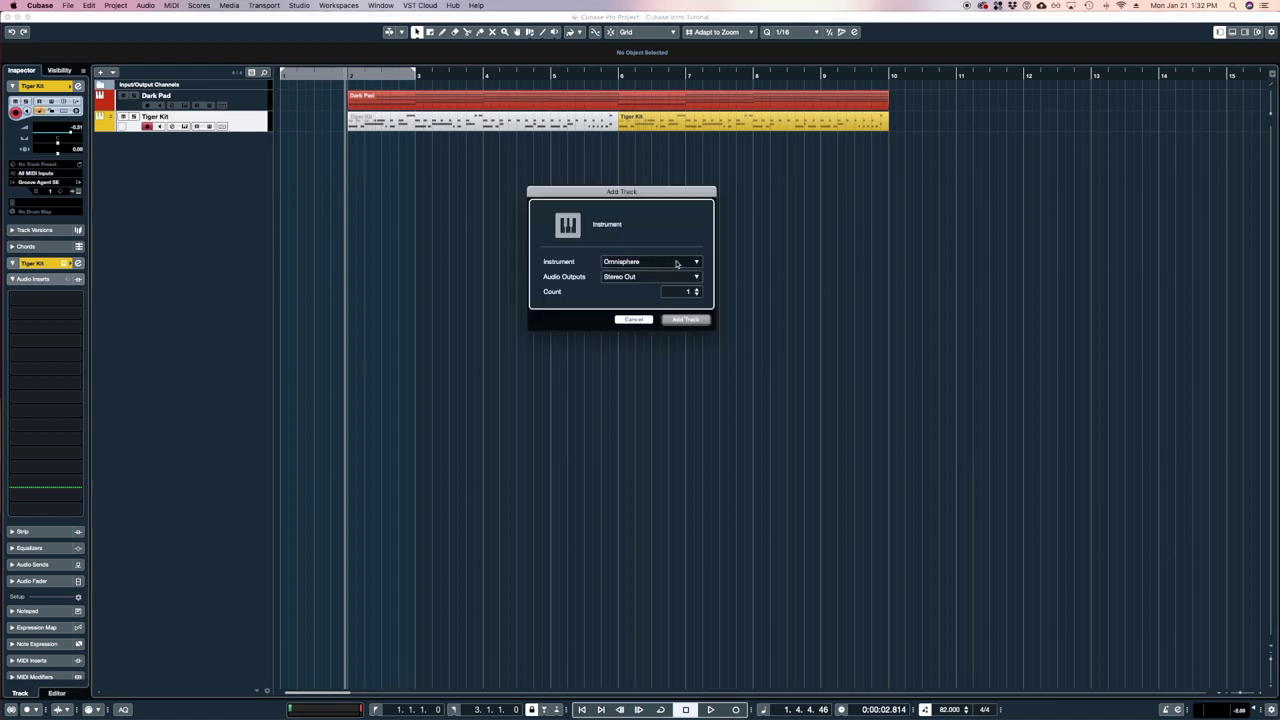
{"action": "key", "text": "Return"}
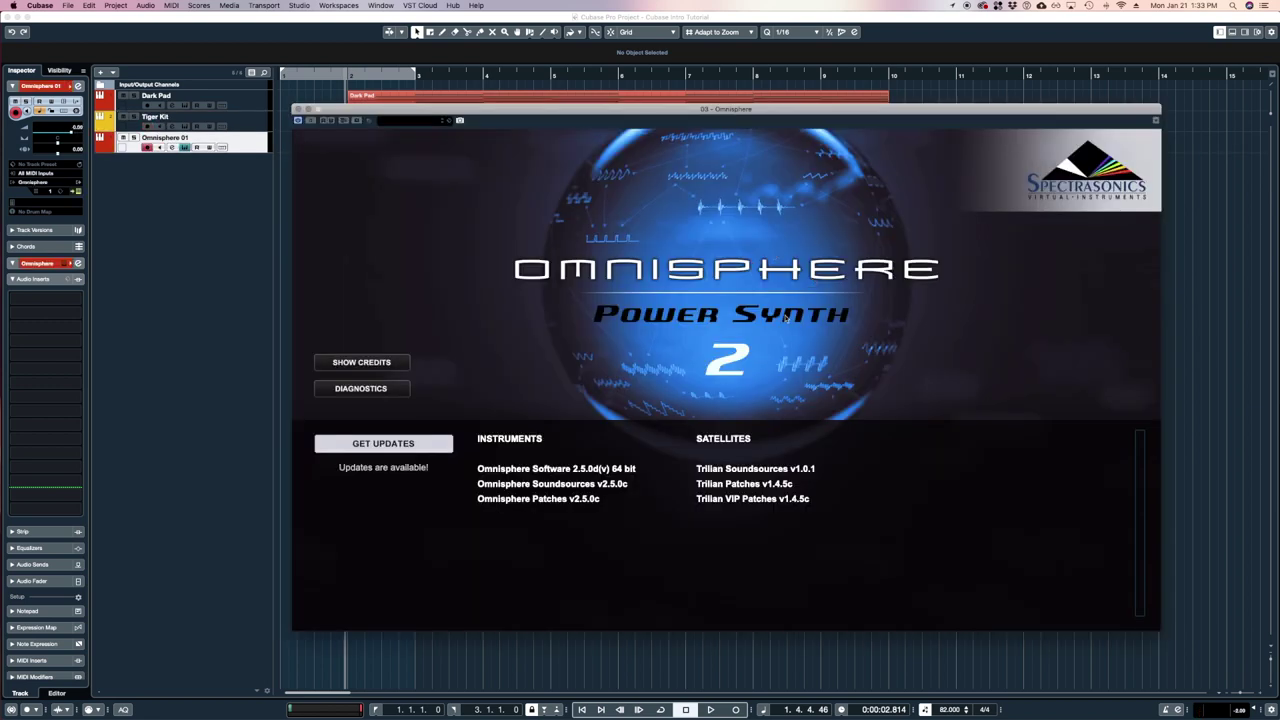
{"action": "left_click", "coordinate": [753, 266]}
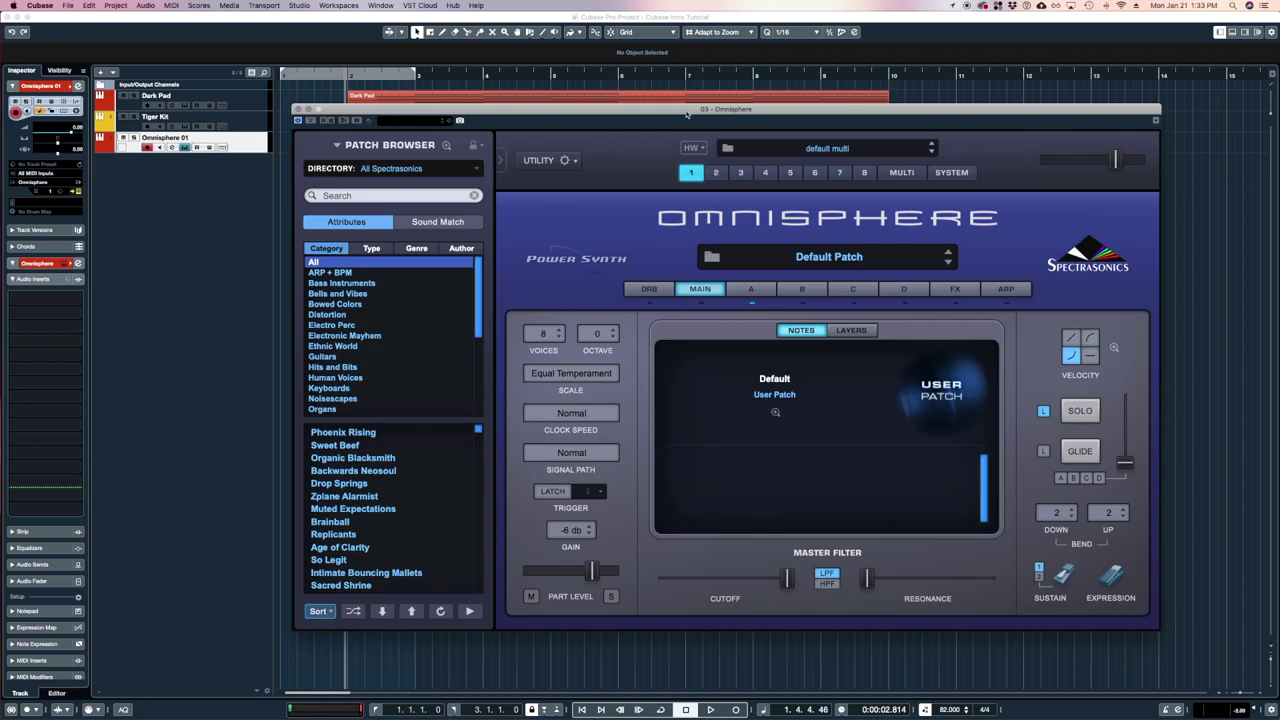
{"action": "left_click_drag", "start_coordinate": [687, 113], "coordinate": [639, 81]}
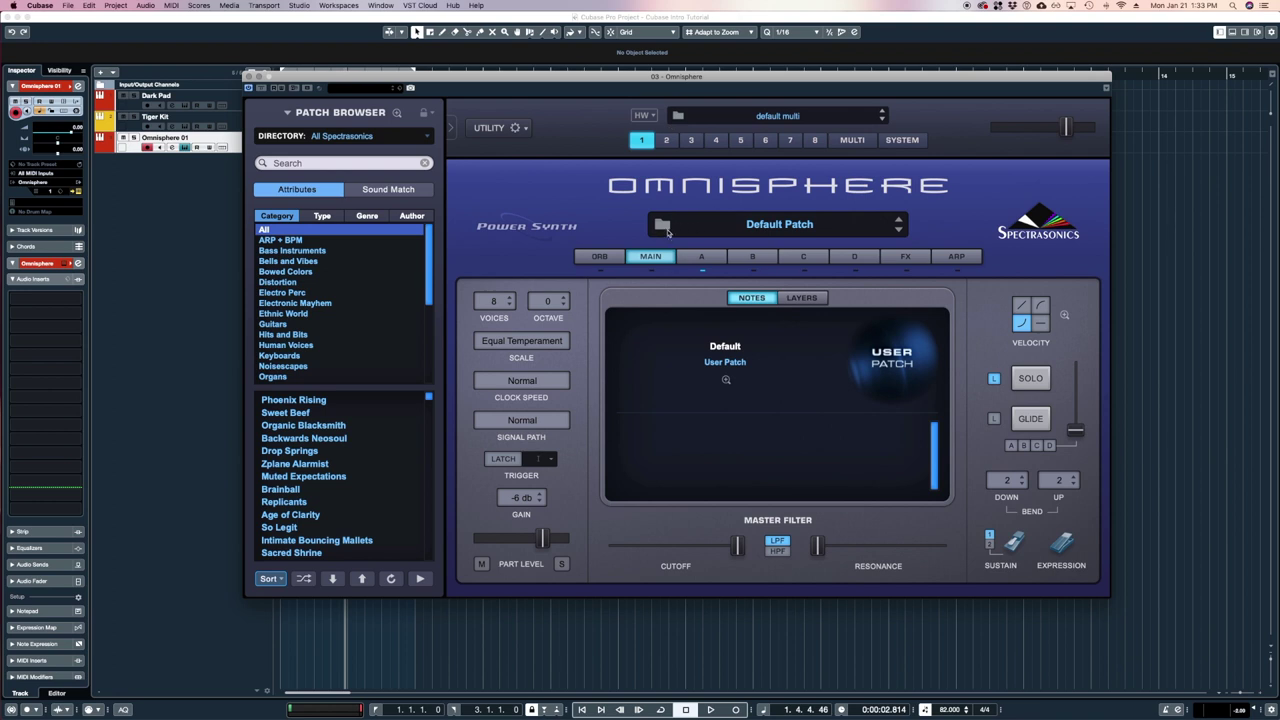
Expand Omnisphere's patch browser to full size and look through the complete patch list
{"action": "left_click", "coordinate": [397, 114]}
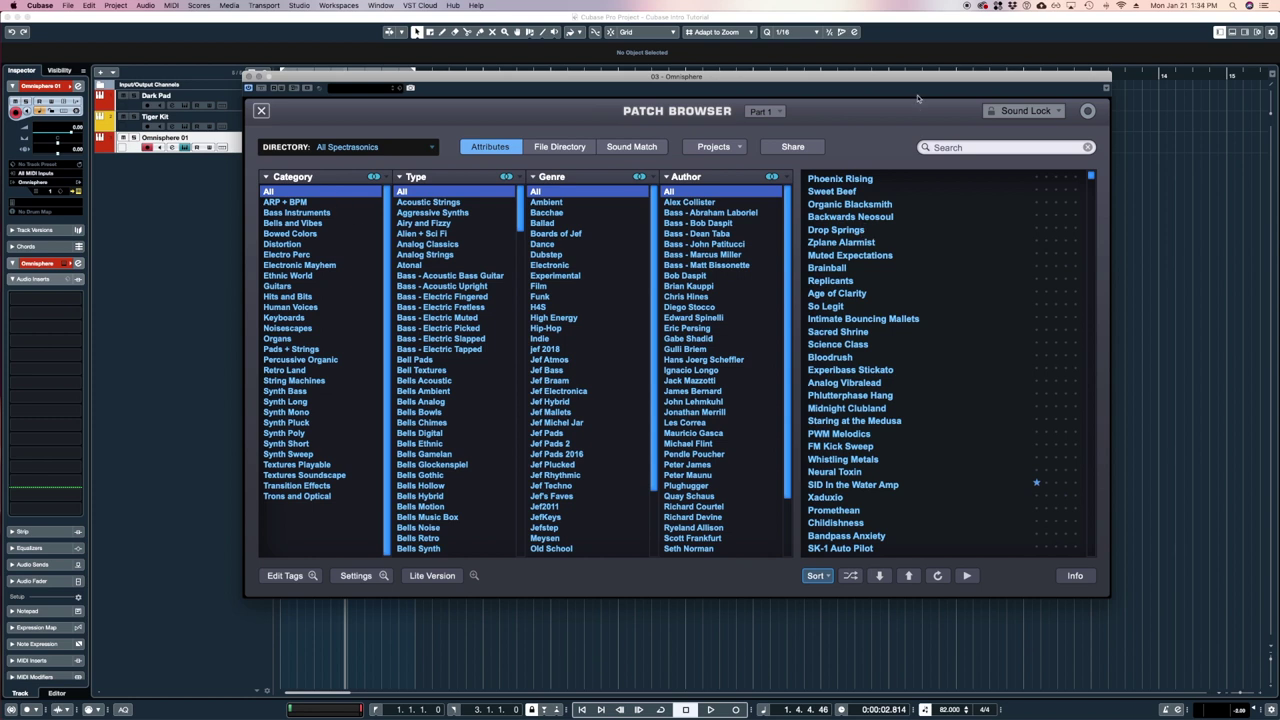
{"action": "left_click_drag", "start_coordinate": [920, 80], "coordinate": [953, 89]}
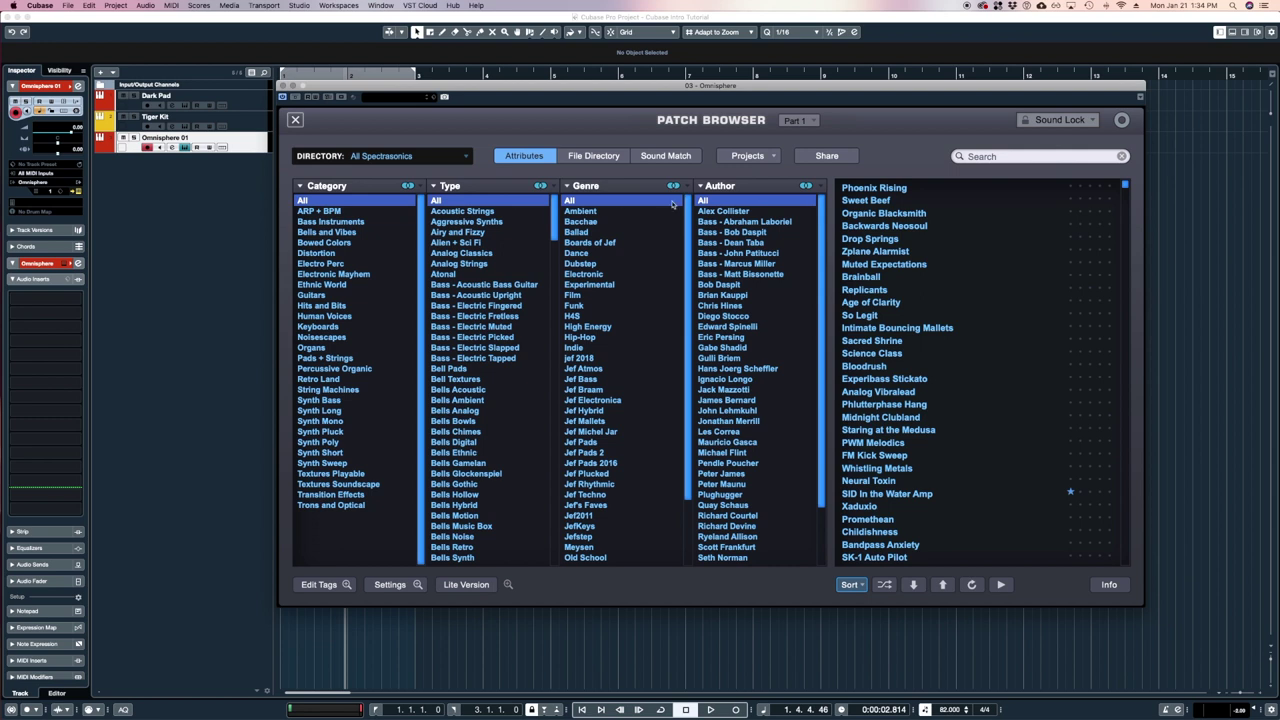
{"action": "scroll", "coordinate": [1008, 232], "scroll_direction": "down", "scroll_amount": 3}
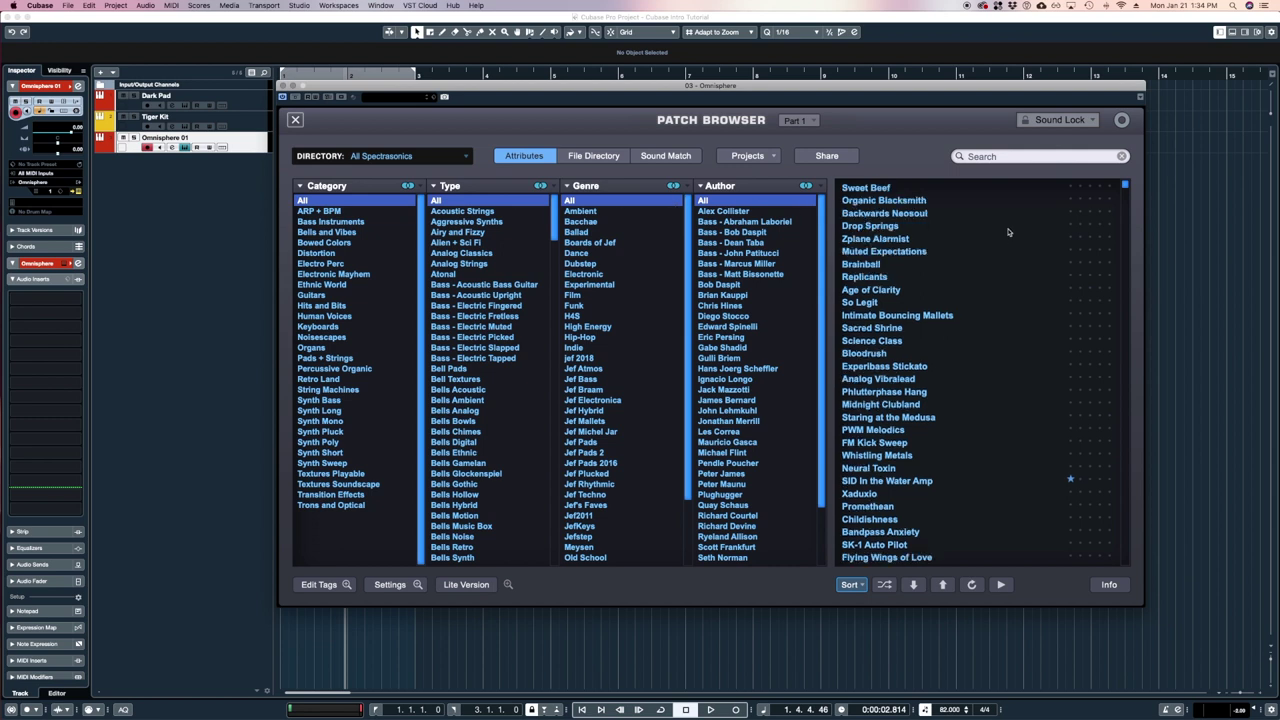
{"action": "left_click_drag", "start_coordinate": [1126, 188], "coordinate": [1148, 158]}
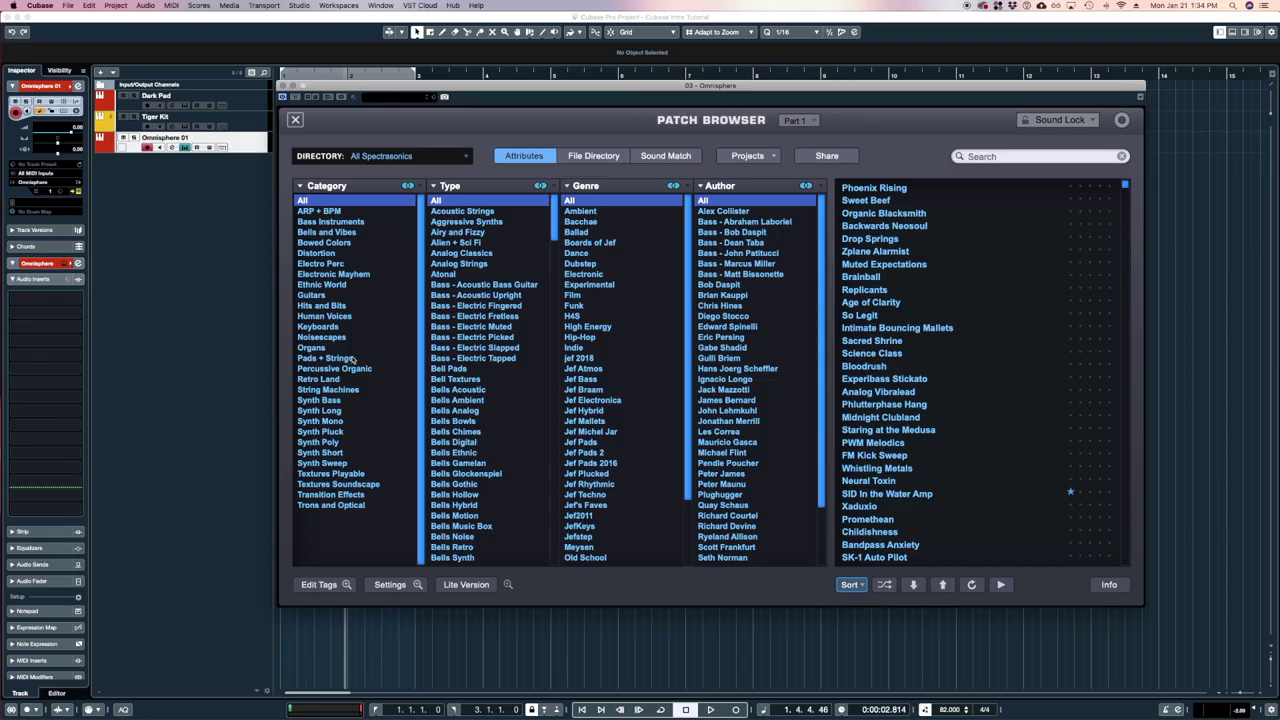
Browse the patches in the Pads + Strings and ARP + BPM categories
{"action": "left_click", "coordinate": [330, 358]}
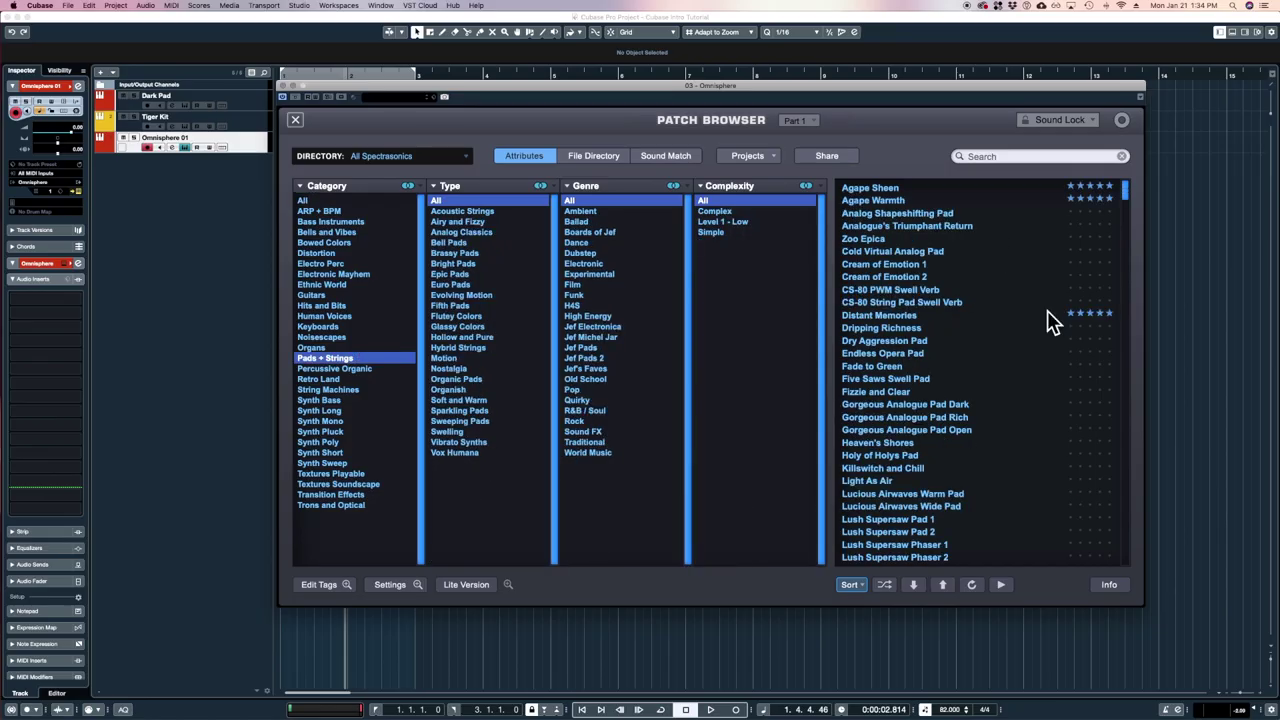
{"action": "scroll", "coordinate": [1049, 247], "scroll_direction": "down", "scroll_amount": 10}
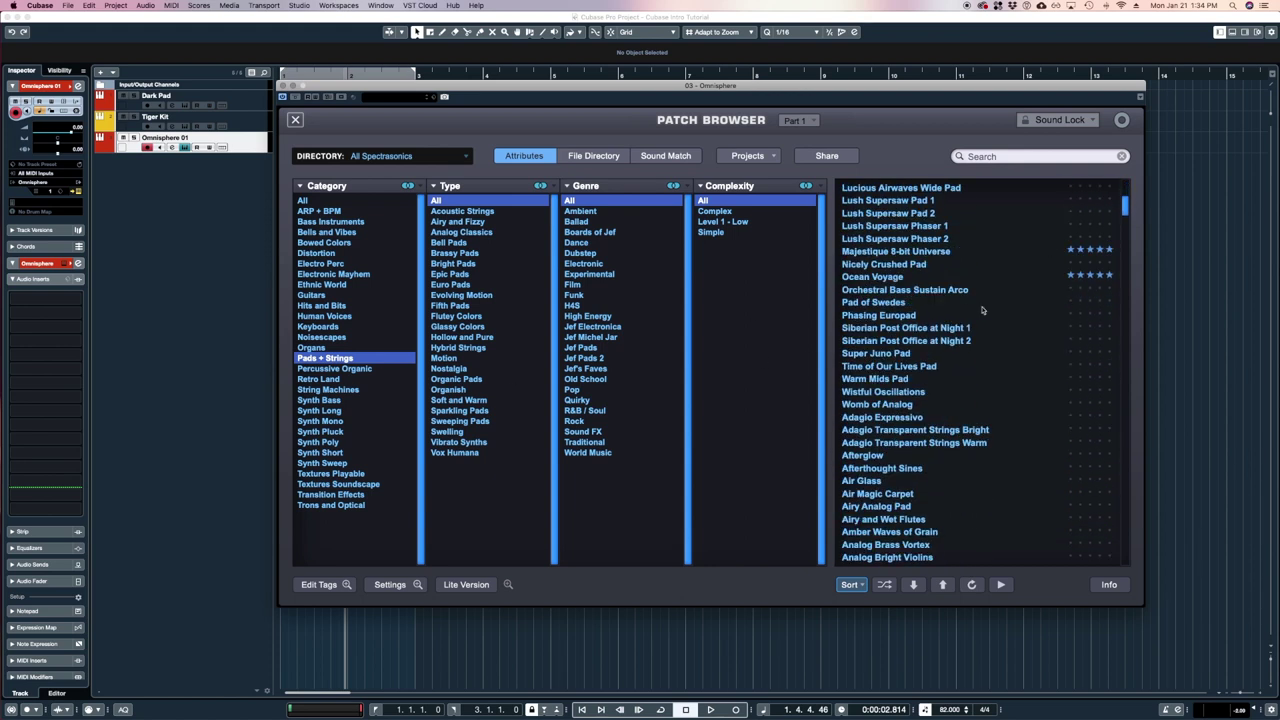
{"action": "scroll", "coordinate": [1022, 288], "scroll_direction": "down", "scroll_amount": 4}
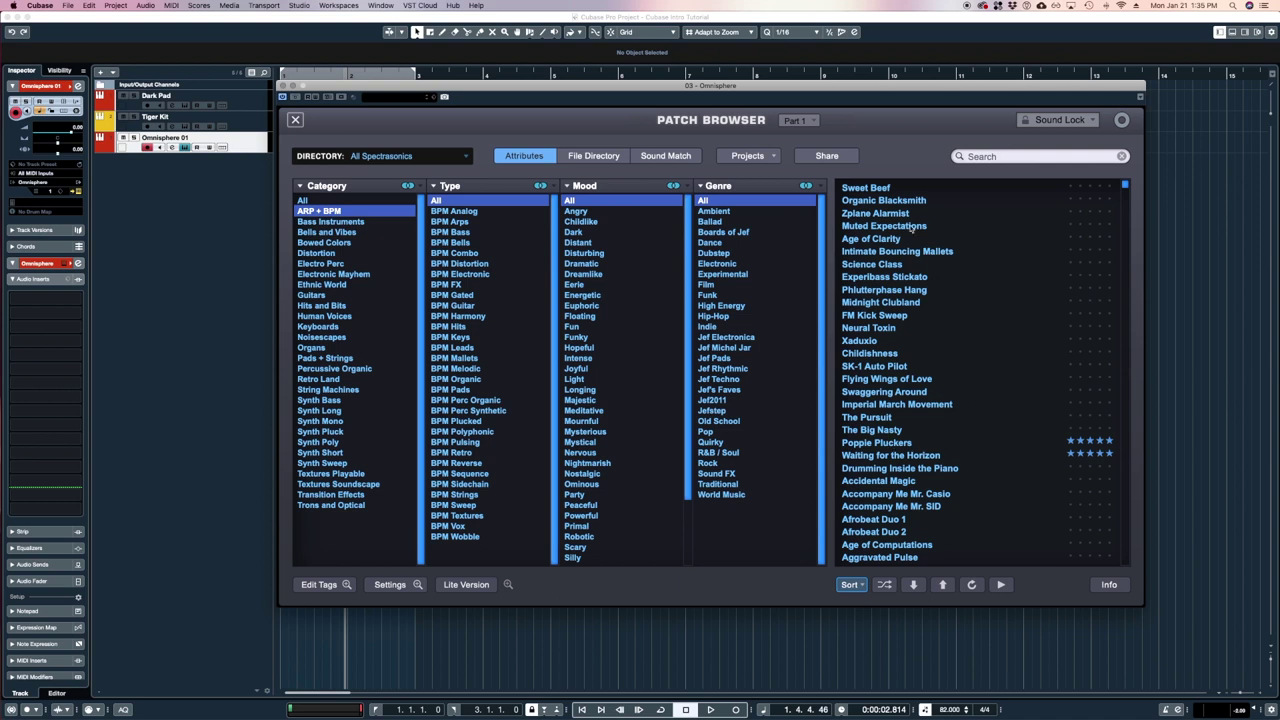
{"action": "left_click", "coordinate": [912, 227]}
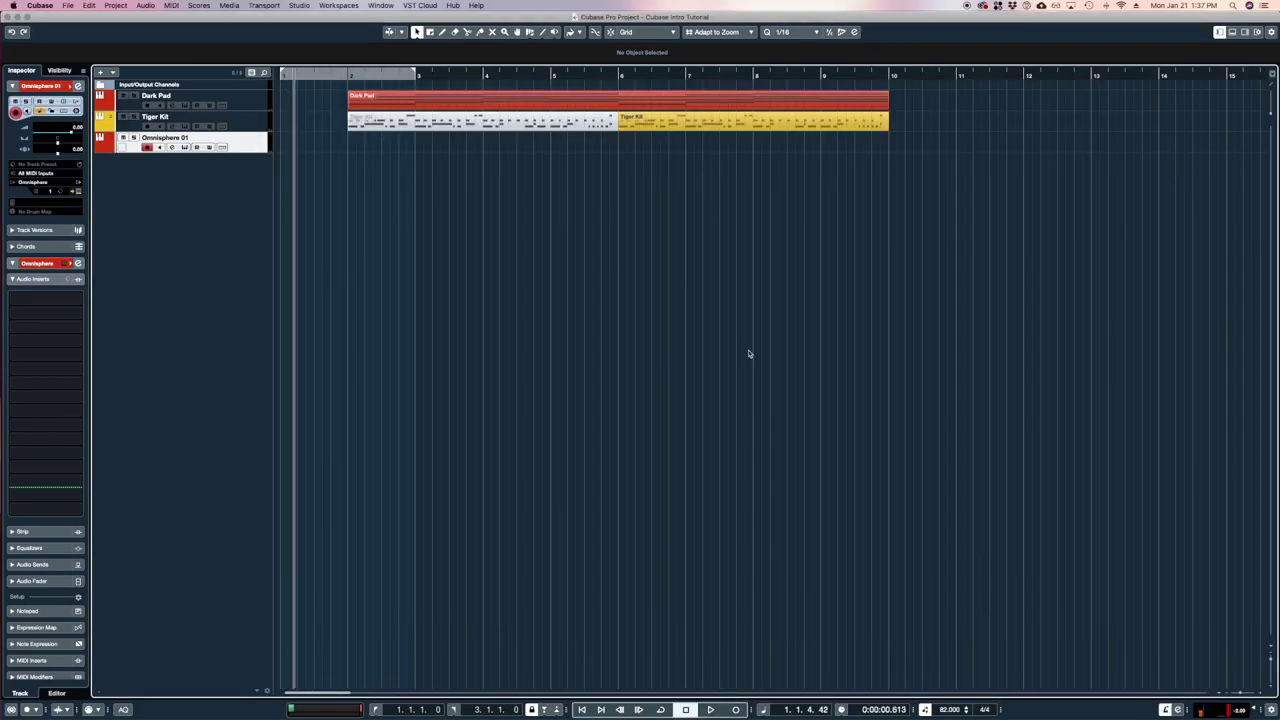
Record a sustained chord part on the Omnisphere 01 track from bar 1 to about bar 6
{"action": "key", "text": "space"}
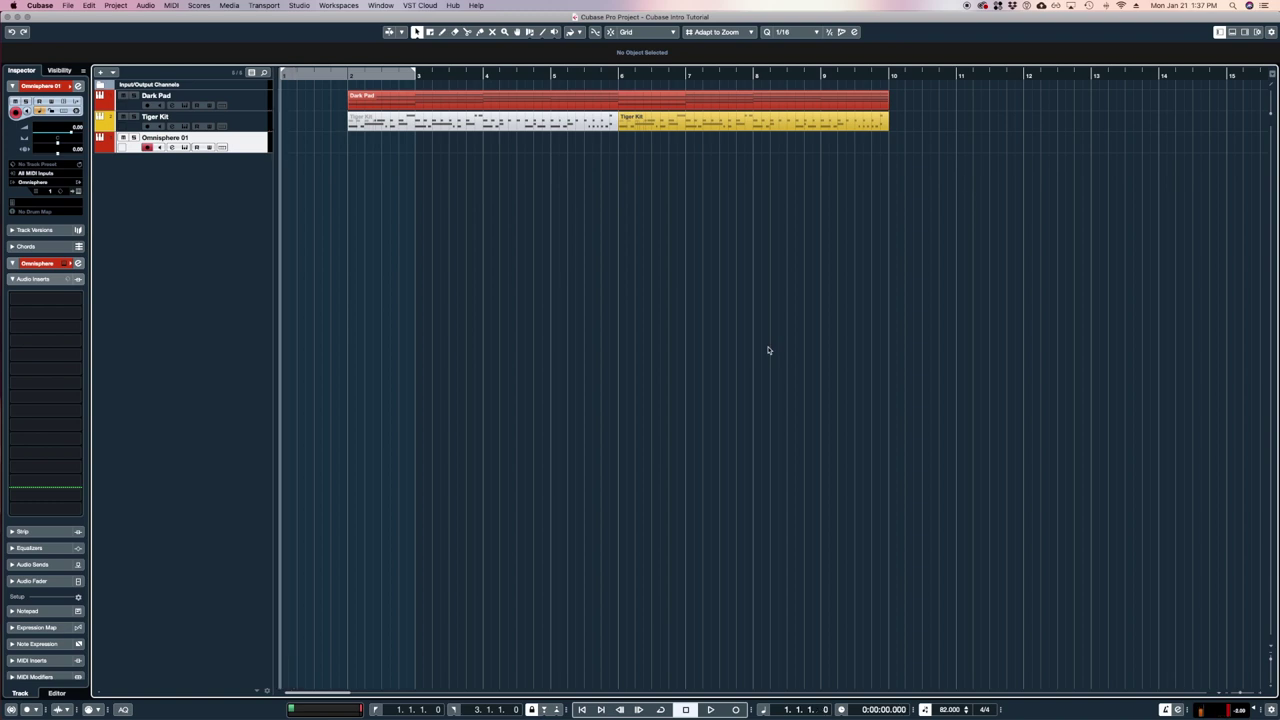
{"action": "key", "text": "KP_Multiply"}
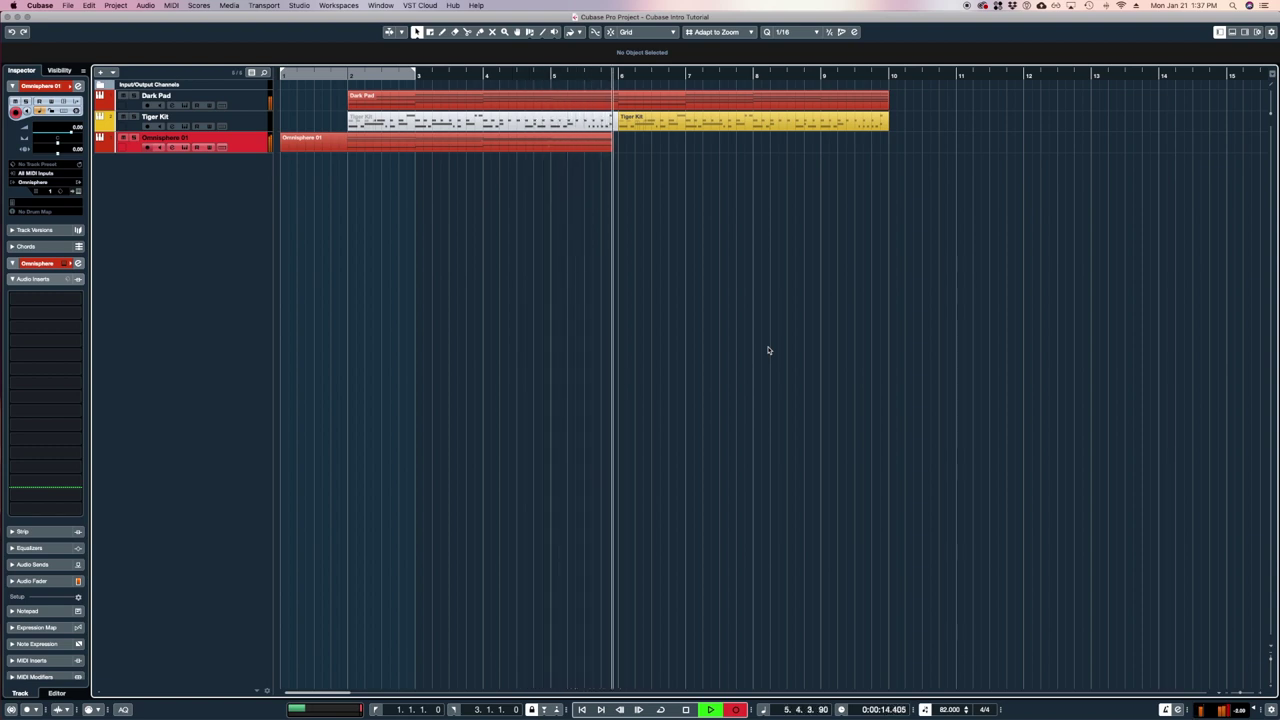
{"action": "key", "text": "space"}
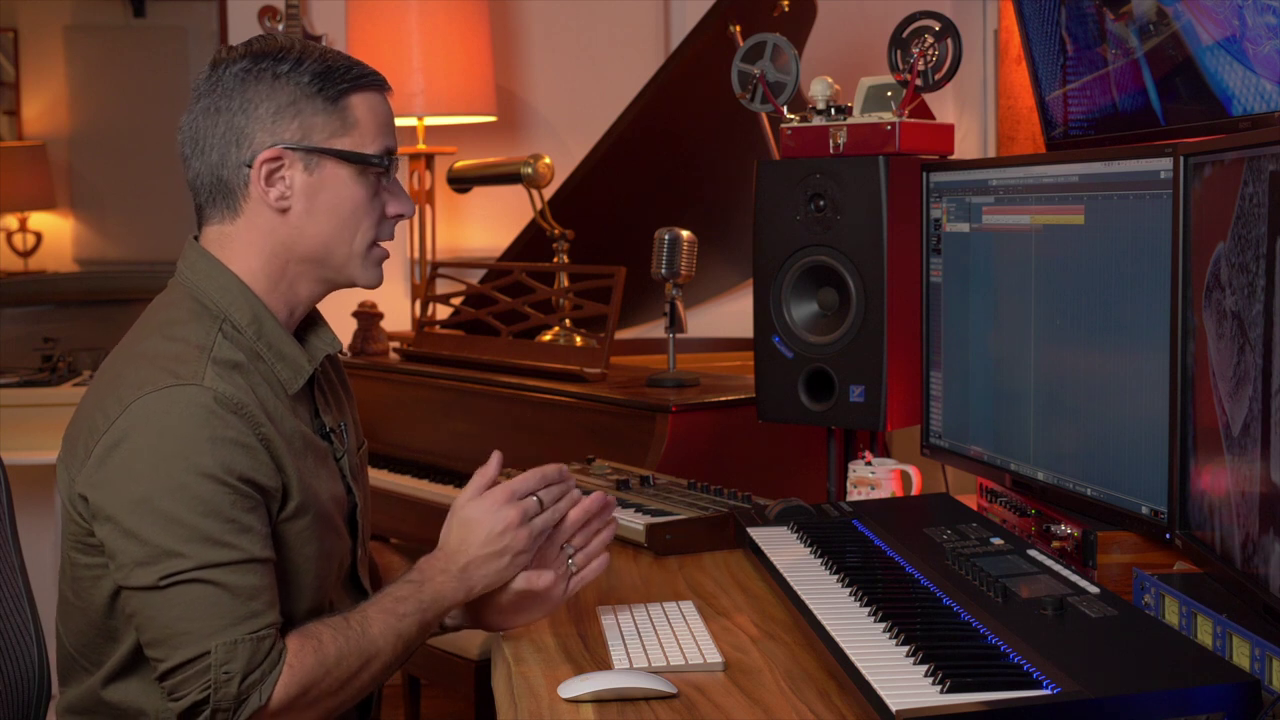
Open the recorded Omnisphere 01 part in the note editor and select all its notes
{"action": "key", "text": "super+e"}
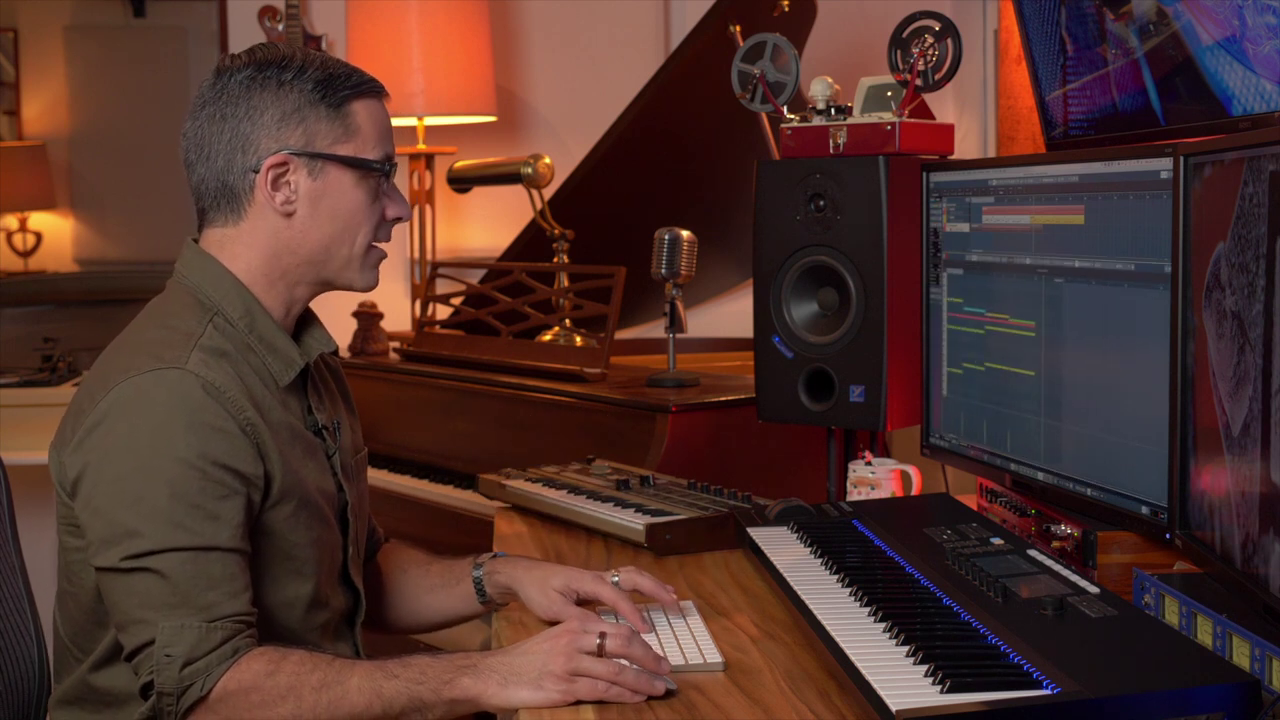
{"action": "key", "text": "h"}
{"action": "key", "text": "h"}
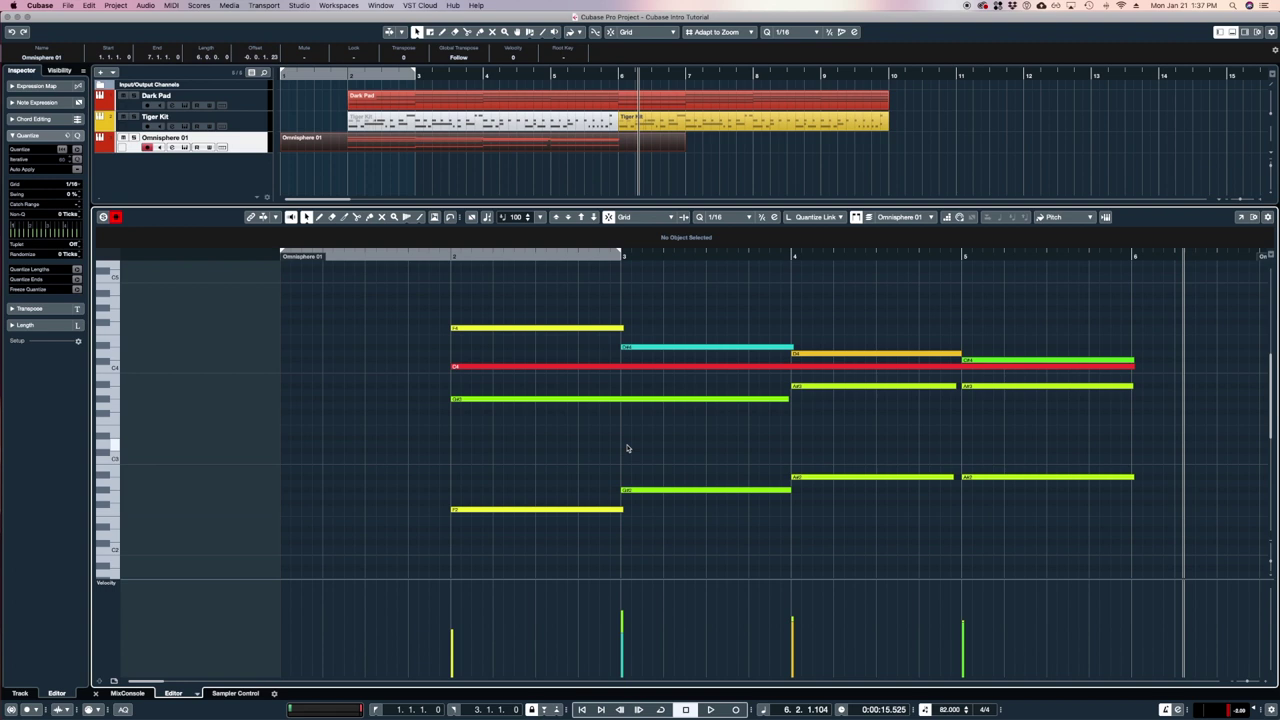
{"action": "key", "text": "super+a"}
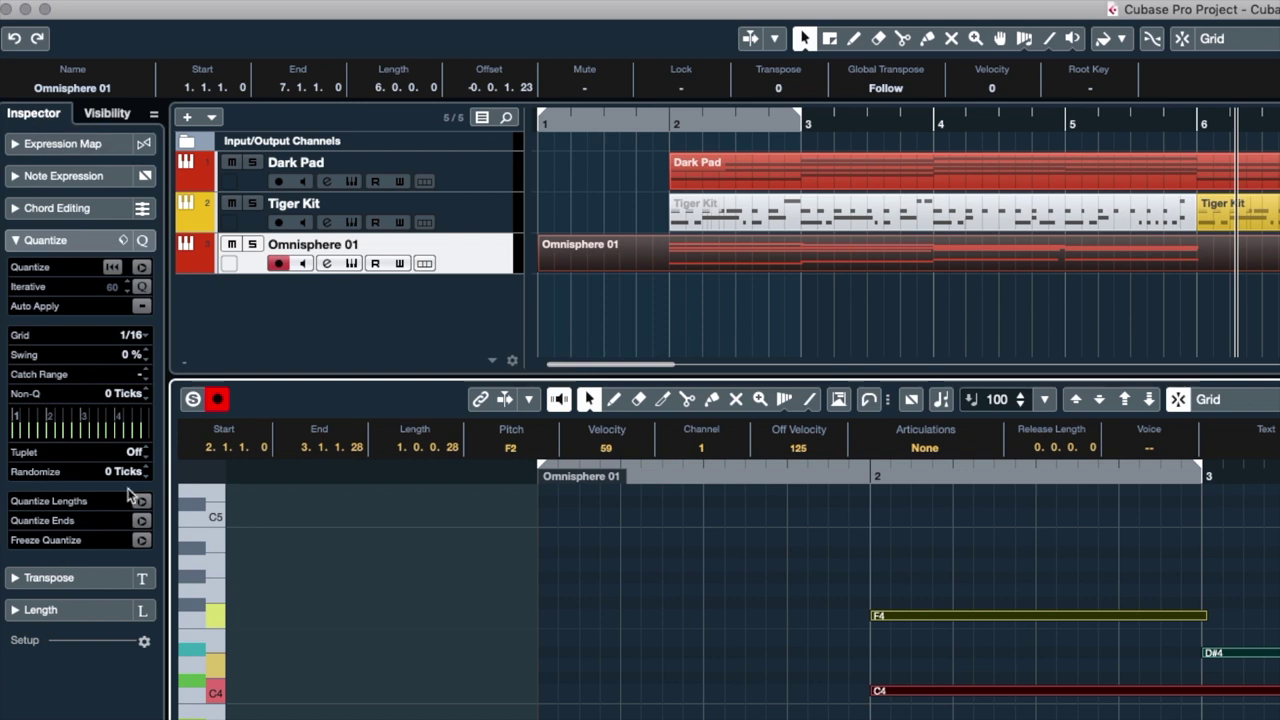
Examine the Inspector's Quantize section and the available Length Quantize values, keeping Quantize Link
{"action": "left_click", "coordinate": [22, 240]}
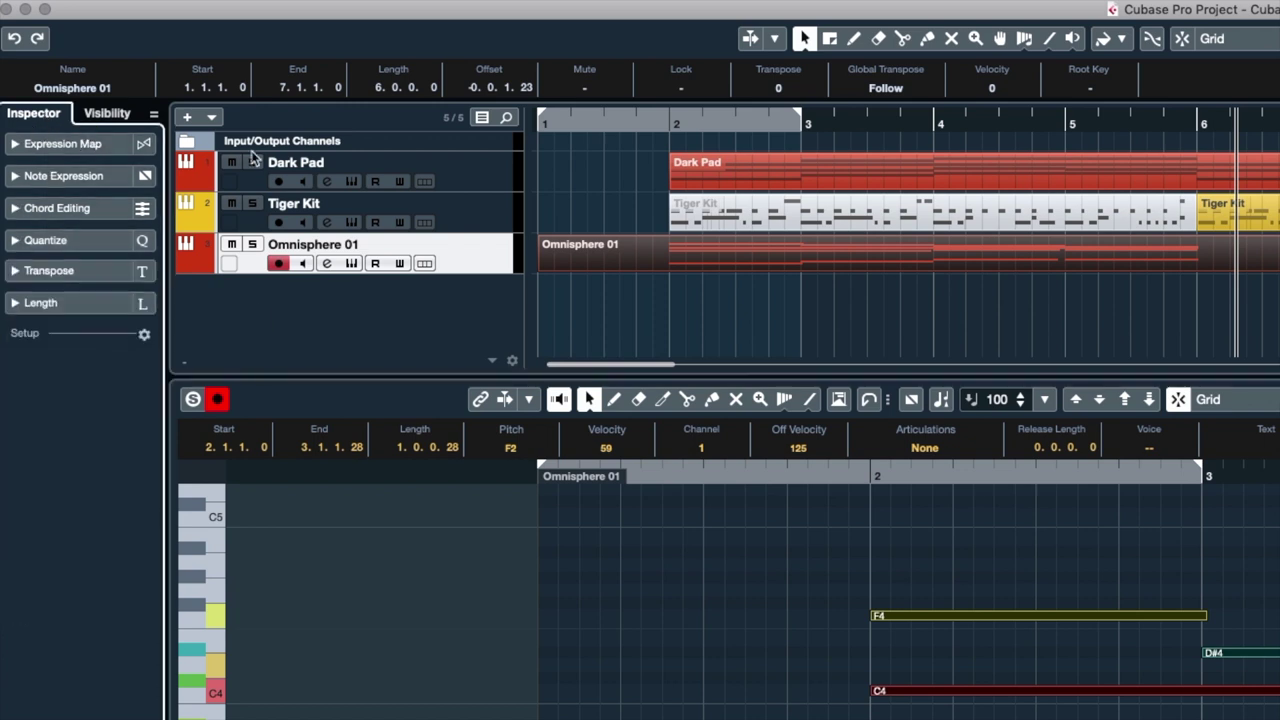
{"action": "left_click", "coordinate": [17, 242]}
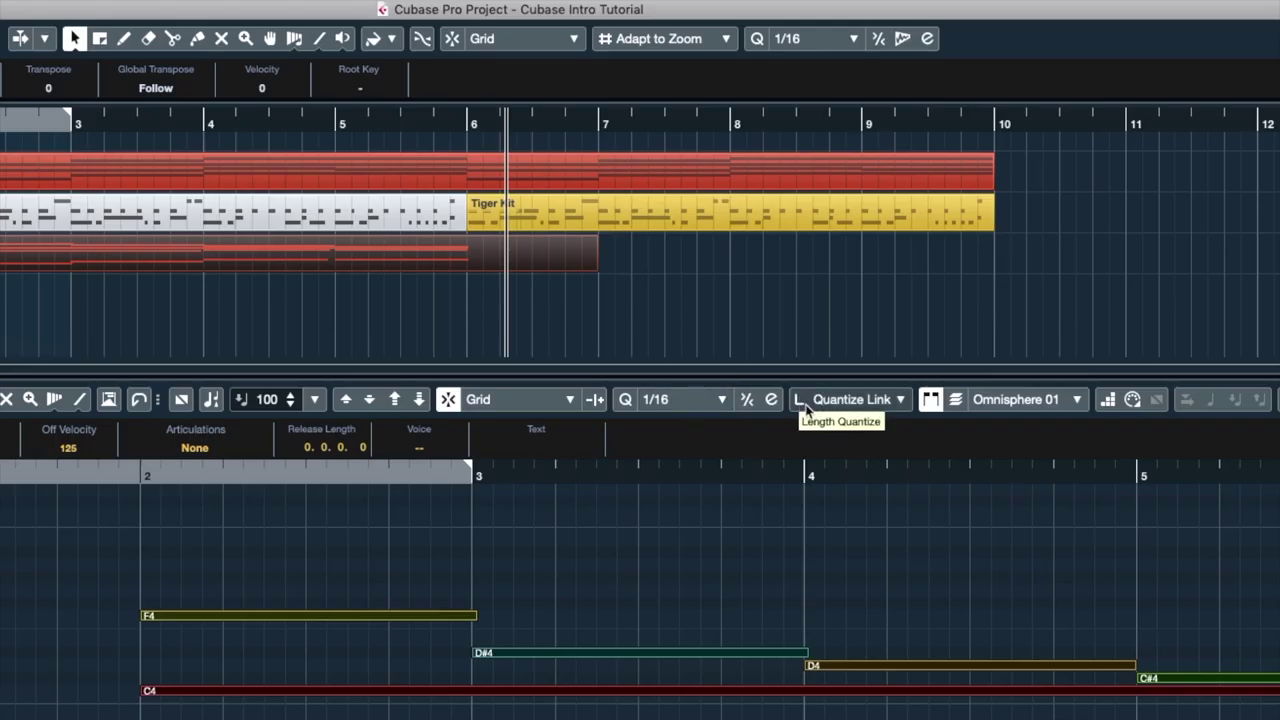
{"action": "left_click", "coordinate": [864, 402]}
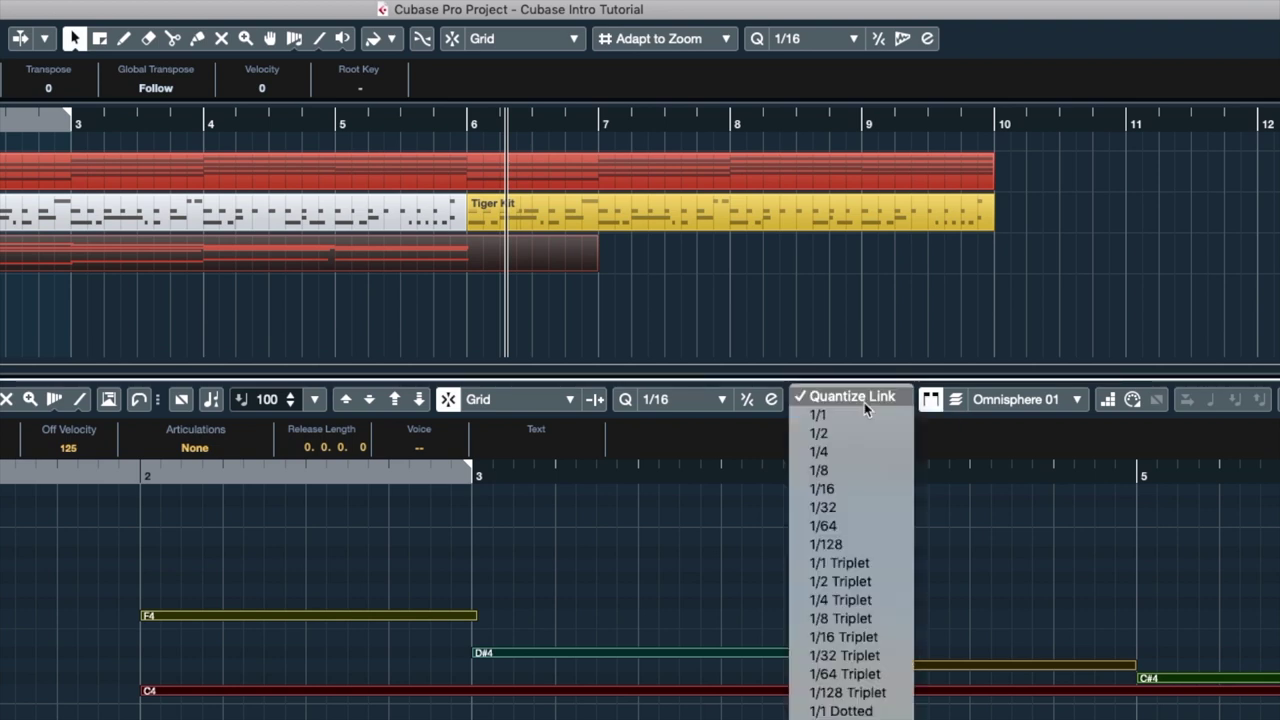
{"action": "left_click", "coordinate": [866, 400]}
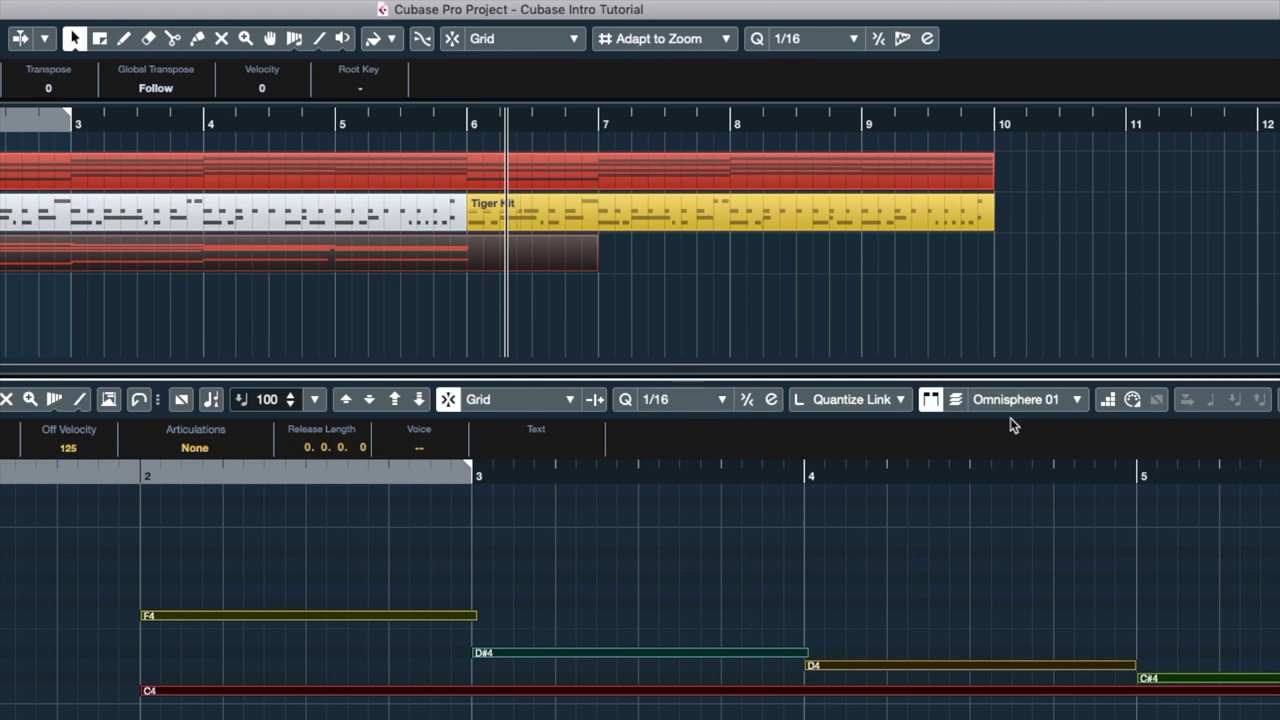
Set the quantize value to 1/8 for the selected notes and close the note editor
{"action": "left_click", "coordinate": [686, 401]}
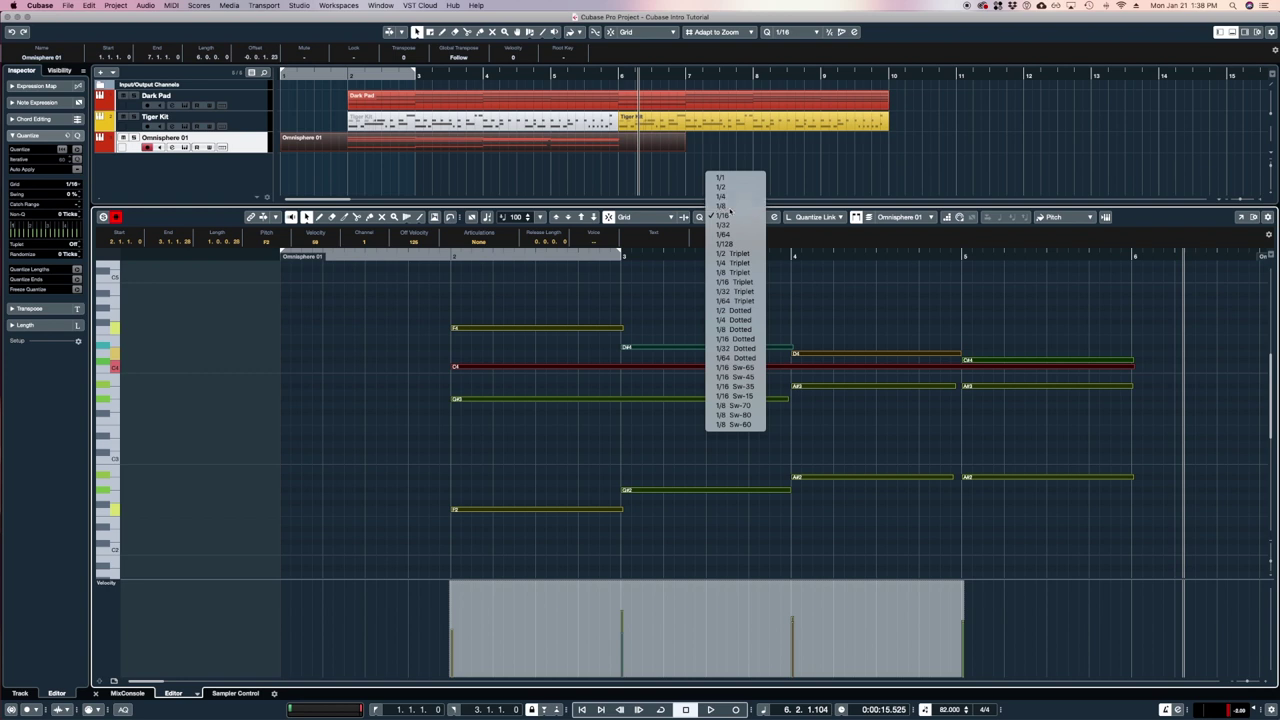
{"action": "left_click", "coordinate": [675, 377]}
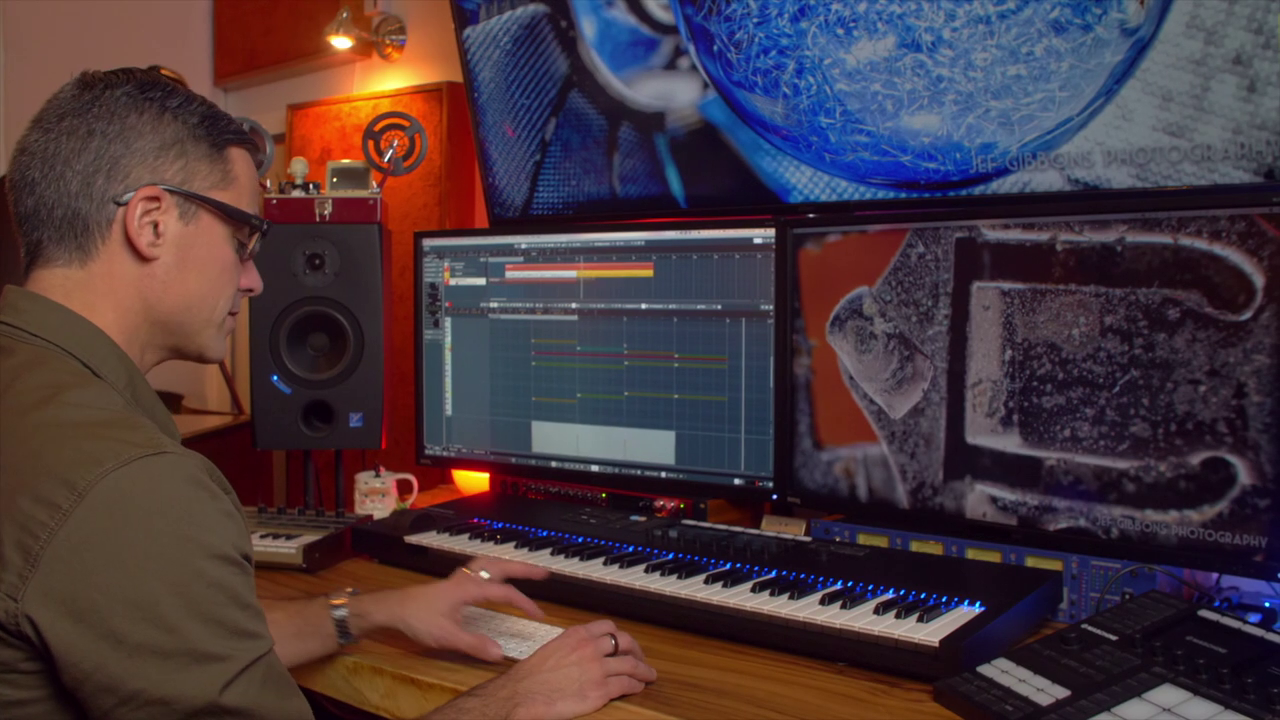
{"action": "key", "text": "ctrl+e"}
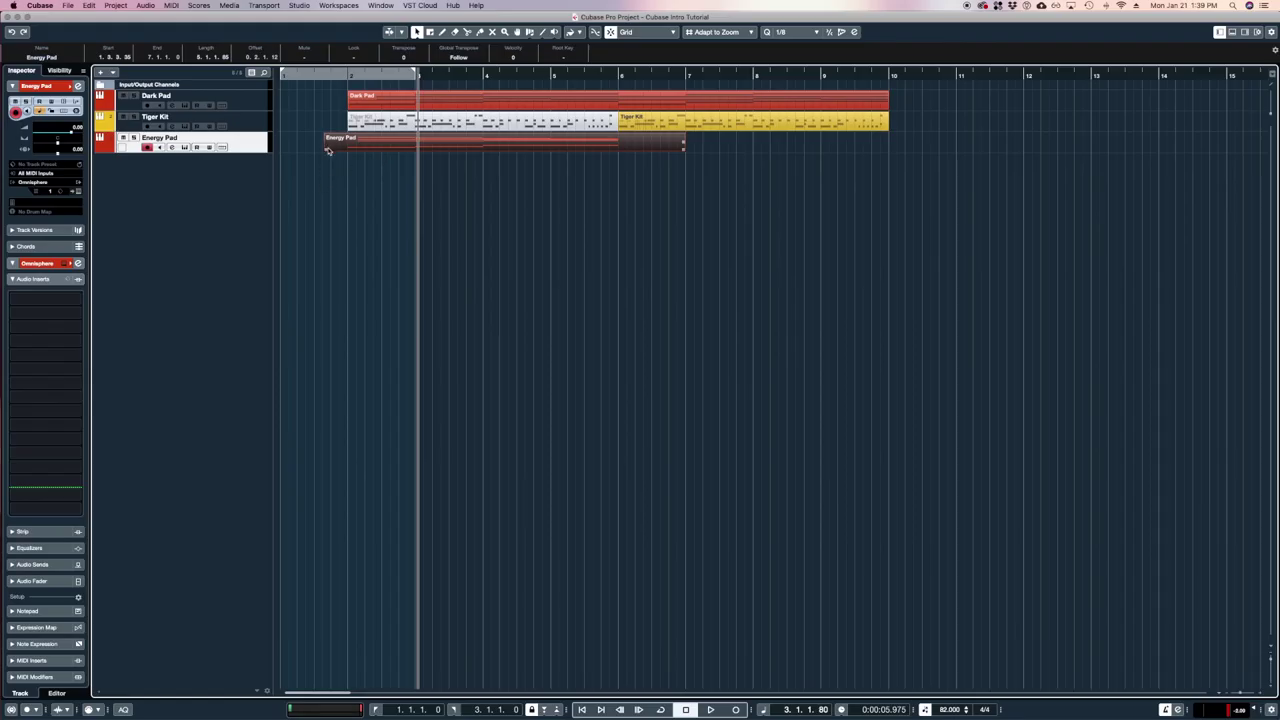
Trim the Energy Pad part to run from bar 2 to bar 6 and place a copy starting at bar 6
{"action": "left_click_drag", "start_coordinate": [328, 150], "coordinate": [349, 152]}
{"action": "left_click_drag", "start_coordinate": [685, 150], "coordinate": [617, 155]}
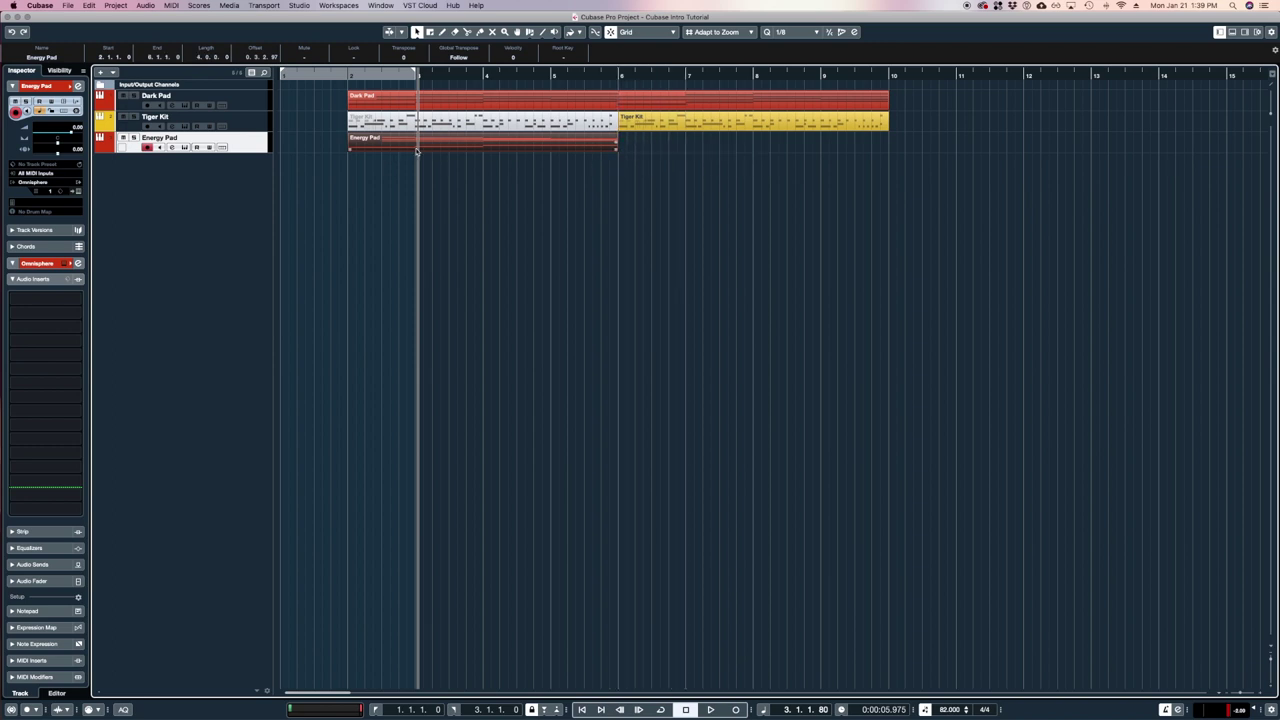
{"action": "left_click_drag", "start_coordinate": [406, 148], "coordinate": [675, 149]}
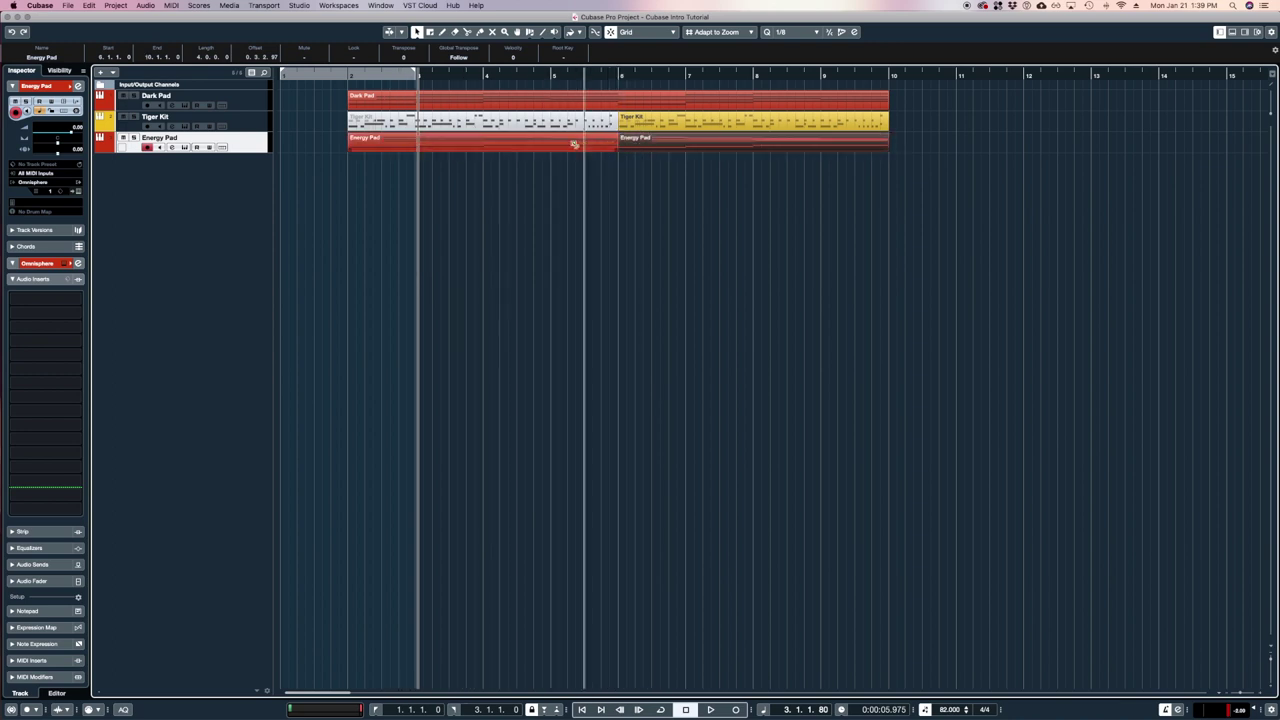
{"action": "key", "text": "super+z"}
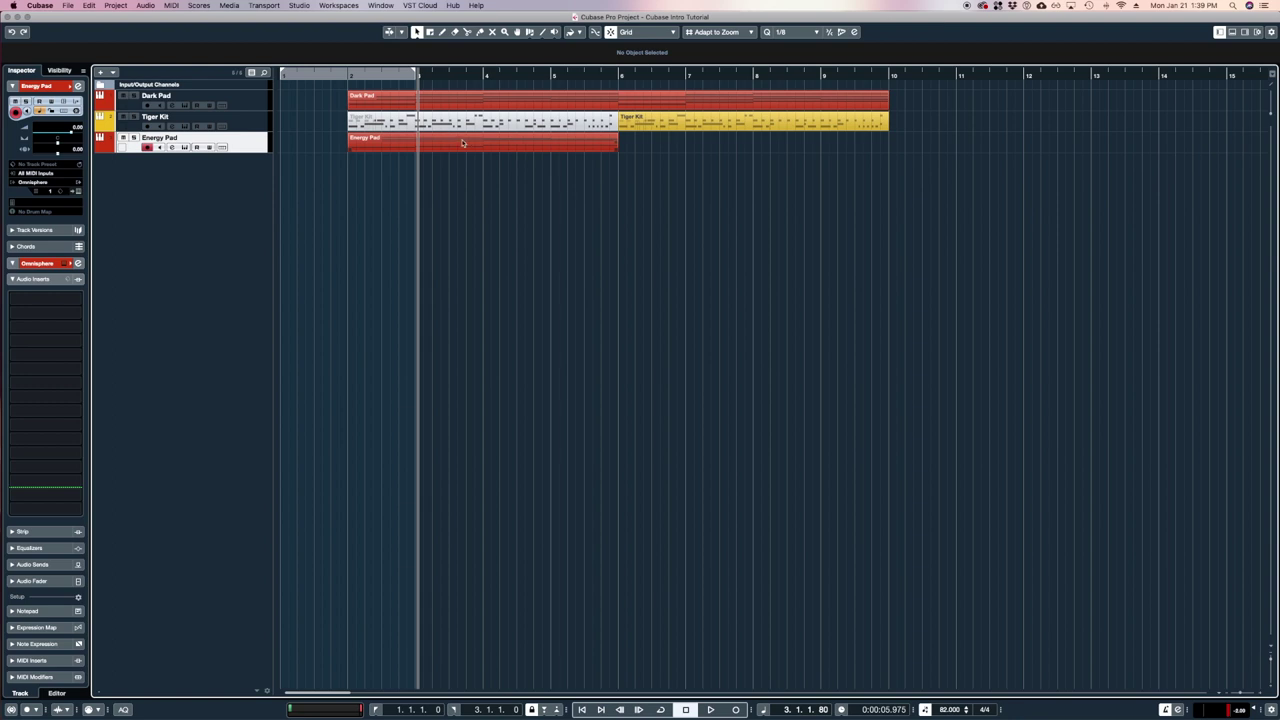
{"action": "left_click_drag", "start_coordinate": [447, 143], "coordinate": [707, 155]}
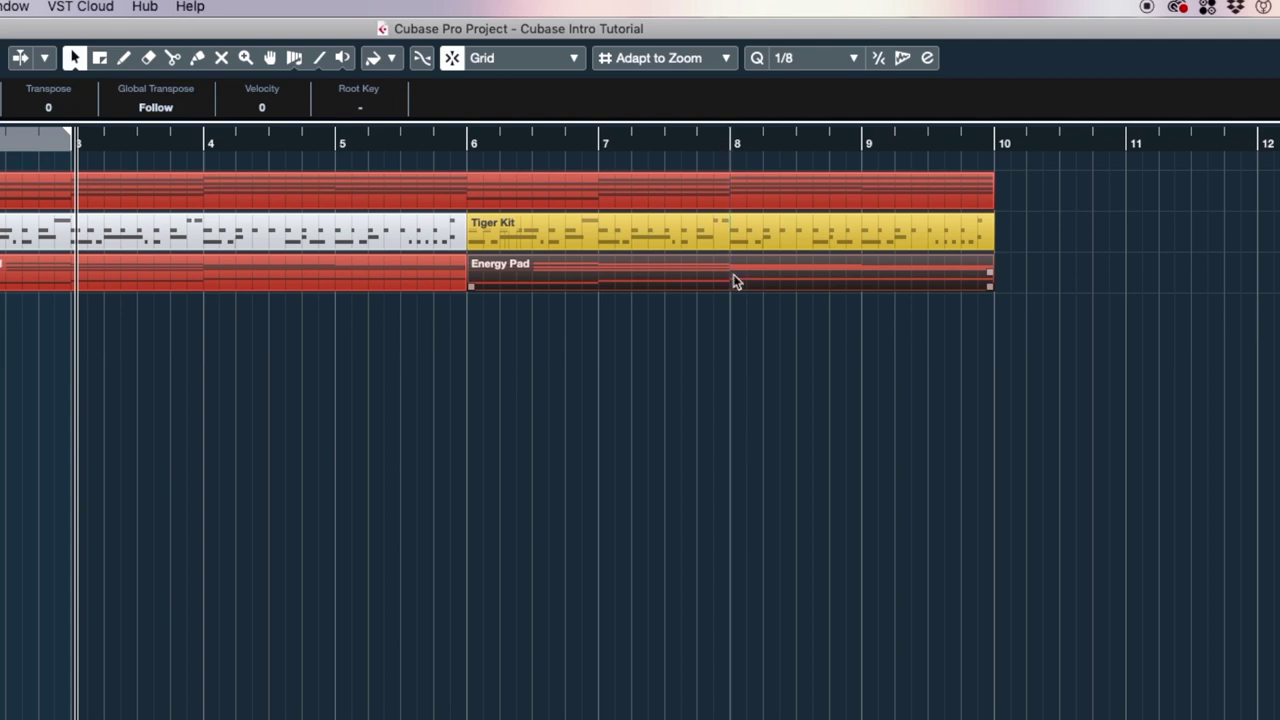
Try splitting the second Energy Pad part at bar 8, and undo the split
{"action": "left_click", "coordinate": [733, 274], "text": "alt"}
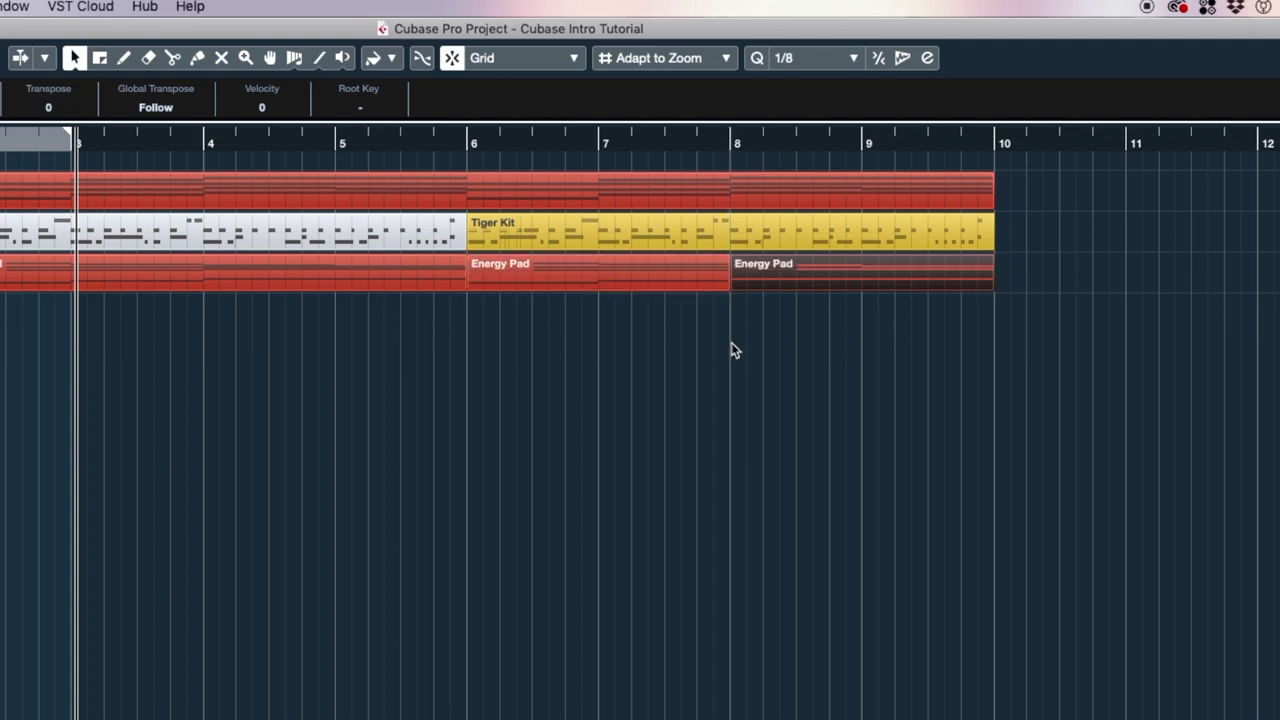
{"action": "key", "text": "super+z"}
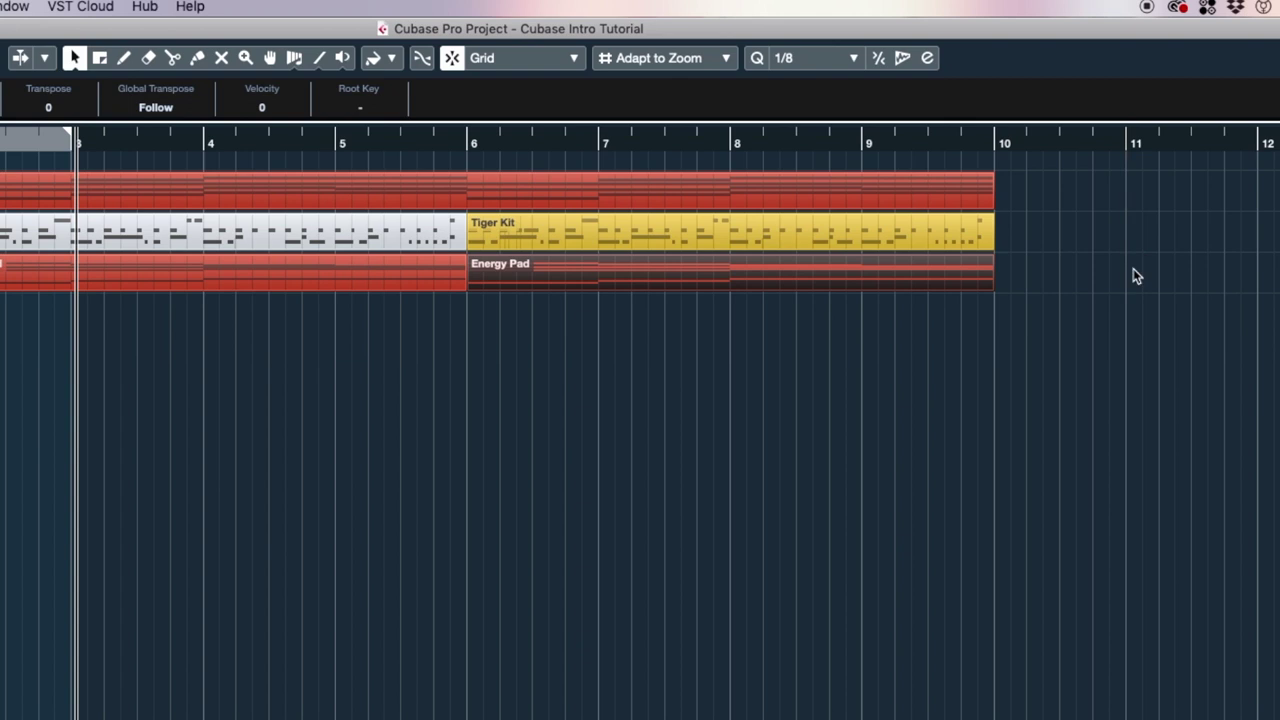
Try creating an empty Energy Pad part from bar 11 to bar 13, delete it, and check the Draw tool
{"action": "left_click_drag", "start_coordinate": [1140, 264], "coordinate": [1279, 263]}
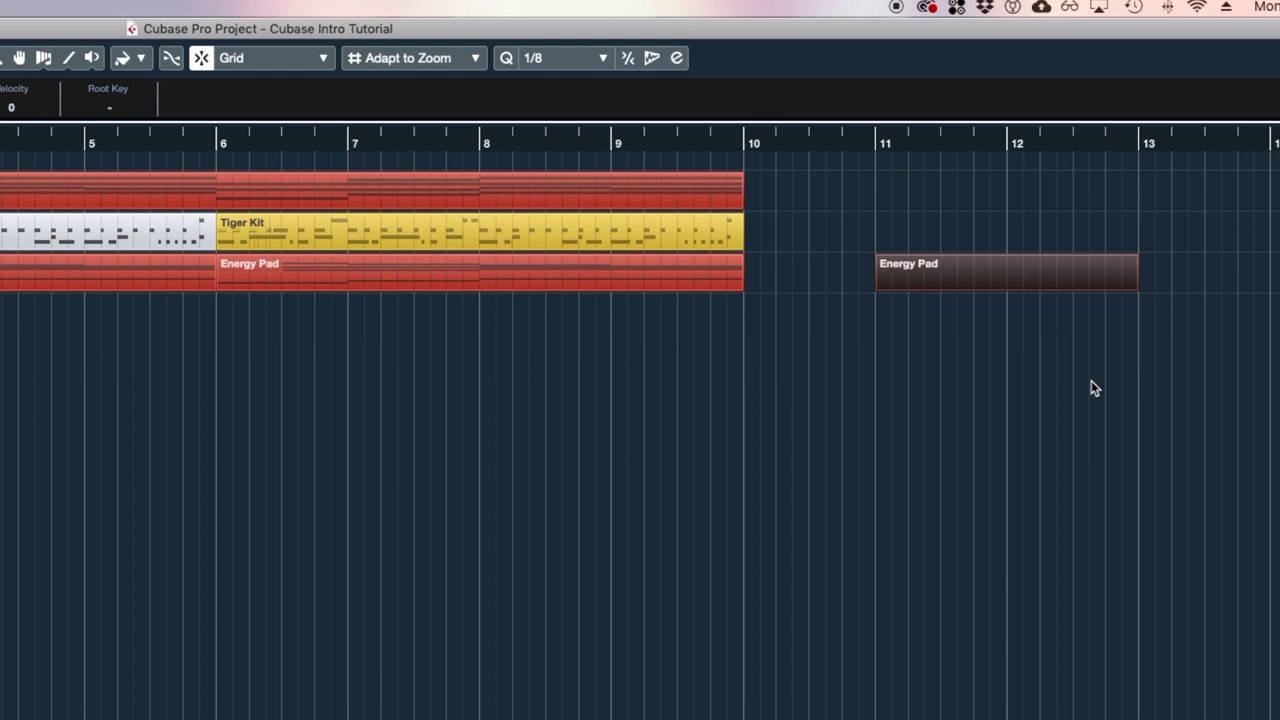
{"action": "left_click_drag", "start_coordinate": [1064, 218], "coordinate": [948, 408]}
{"action": "key", "text": "Delete"}
{"action": "right_click", "coordinate": [948, 408]}
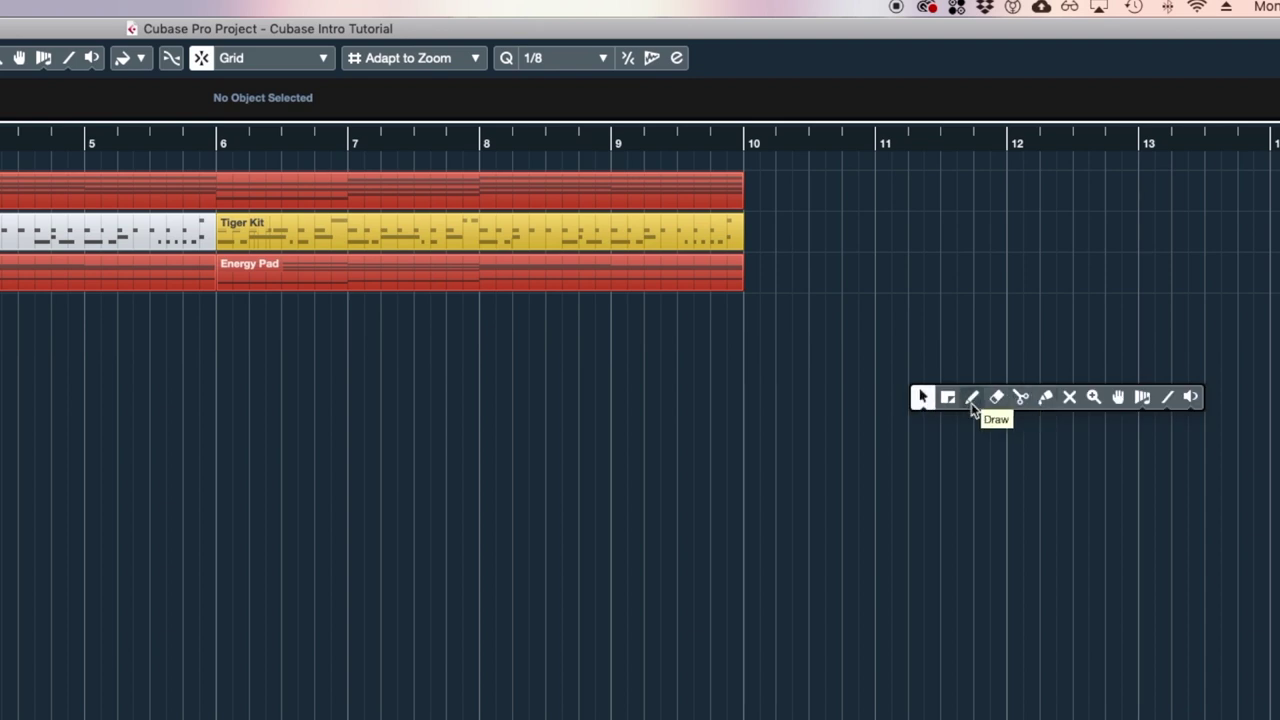
{"action": "left_click", "coordinate": [971, 398]}
Open the first Energy Pad part, starting at bar 2, in the note editor
{"action": "left_click", "coordinate": [47, 263]}
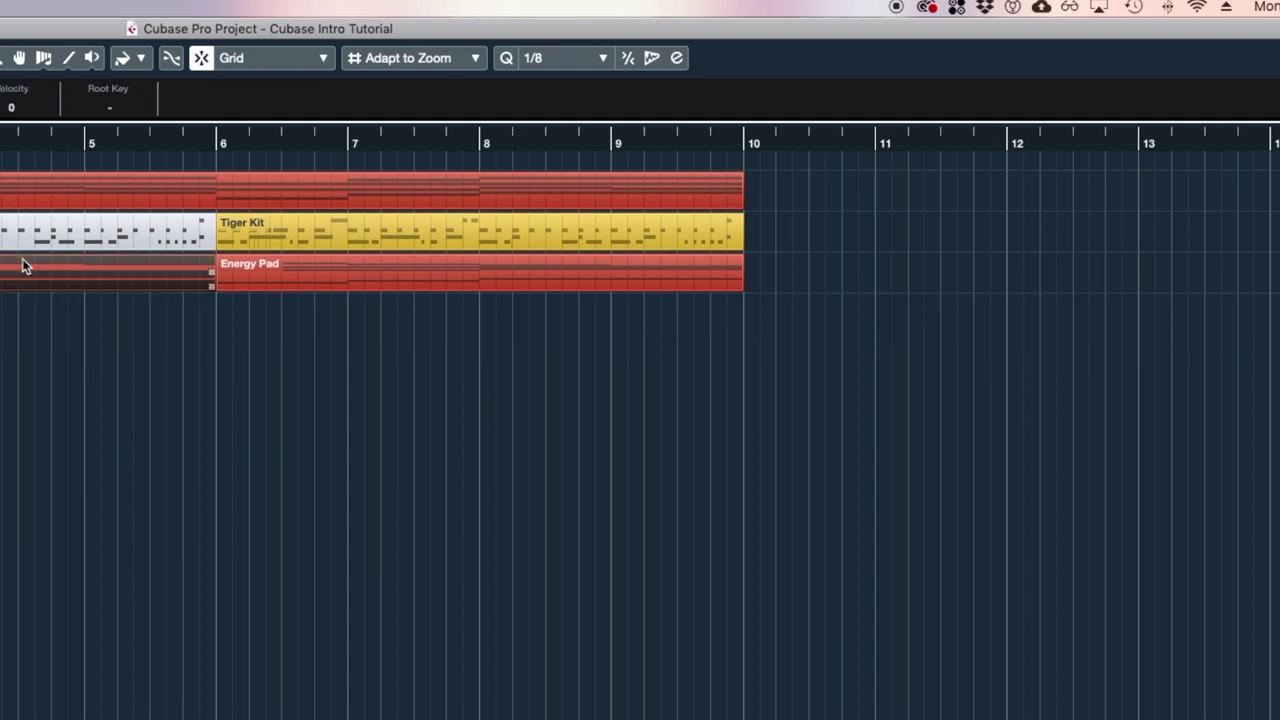
{"action": "double_click", "coordinate": [24, 265]}
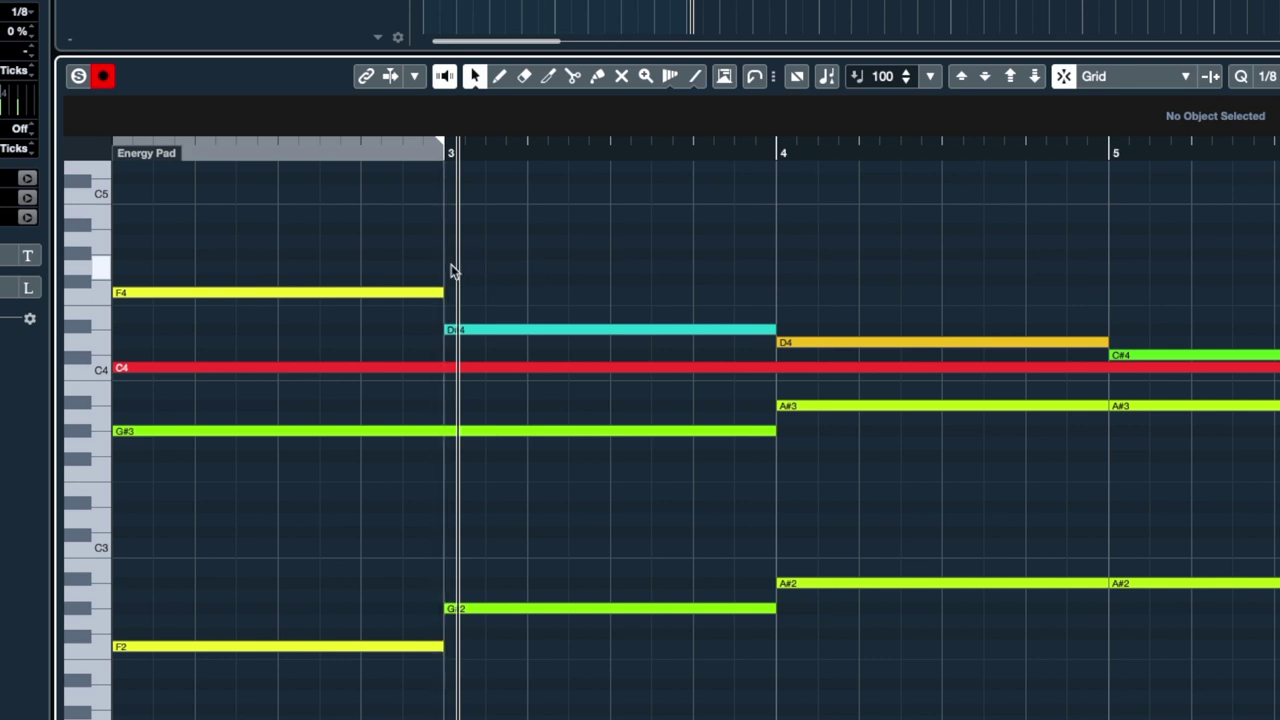
Try adding a G4 note from bar 3 to bar 4 and splitting the D#4 note, removing both changes
{"action": "left_click_drag", "start_coordinate": [452, 267], "coordinate": [790, 264]}
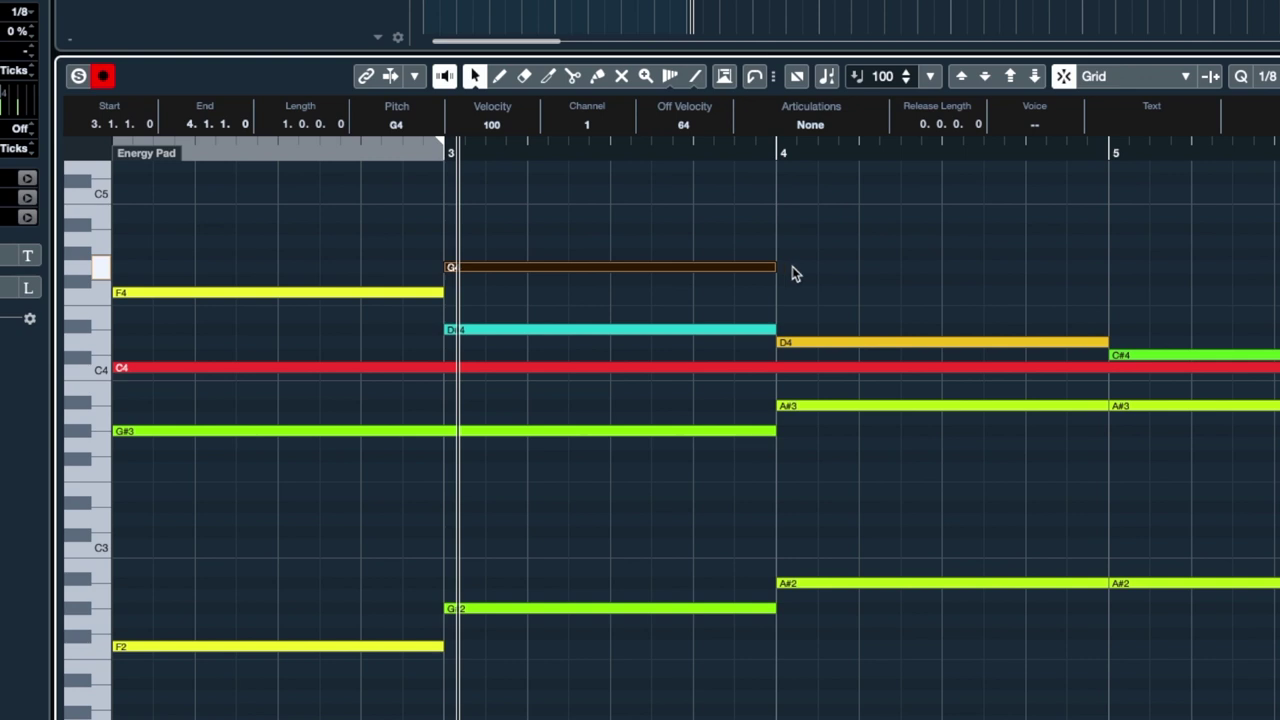
{"action": "key", "text": "Delete"}
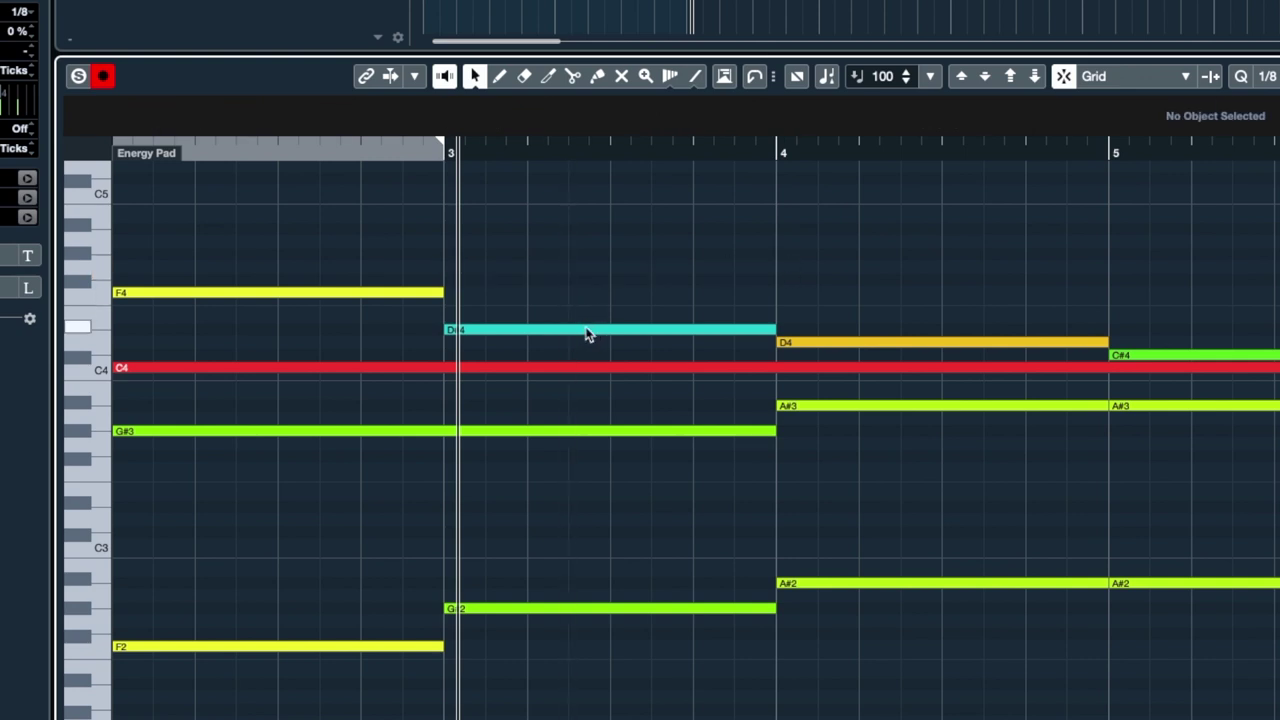
{"action": "left_click", "coordinate": [529, 332], "text": "alt"}
{"action": "key", "text": "ctrl+z"}
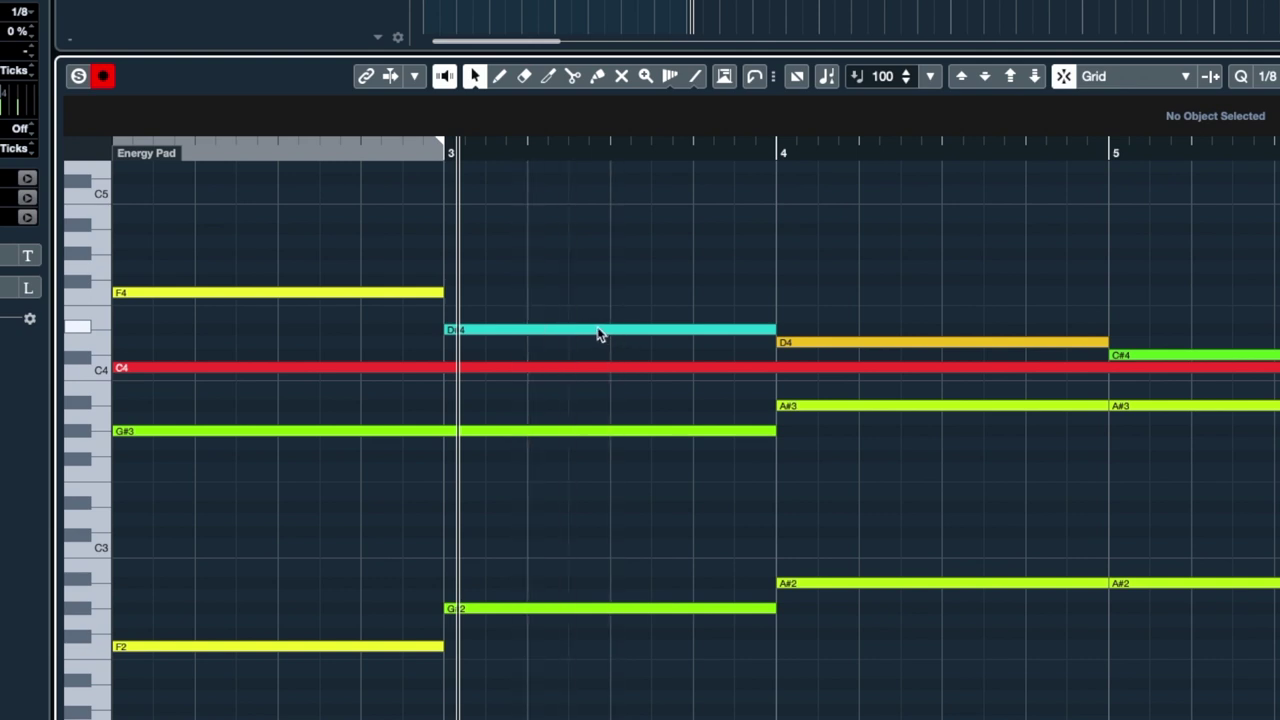
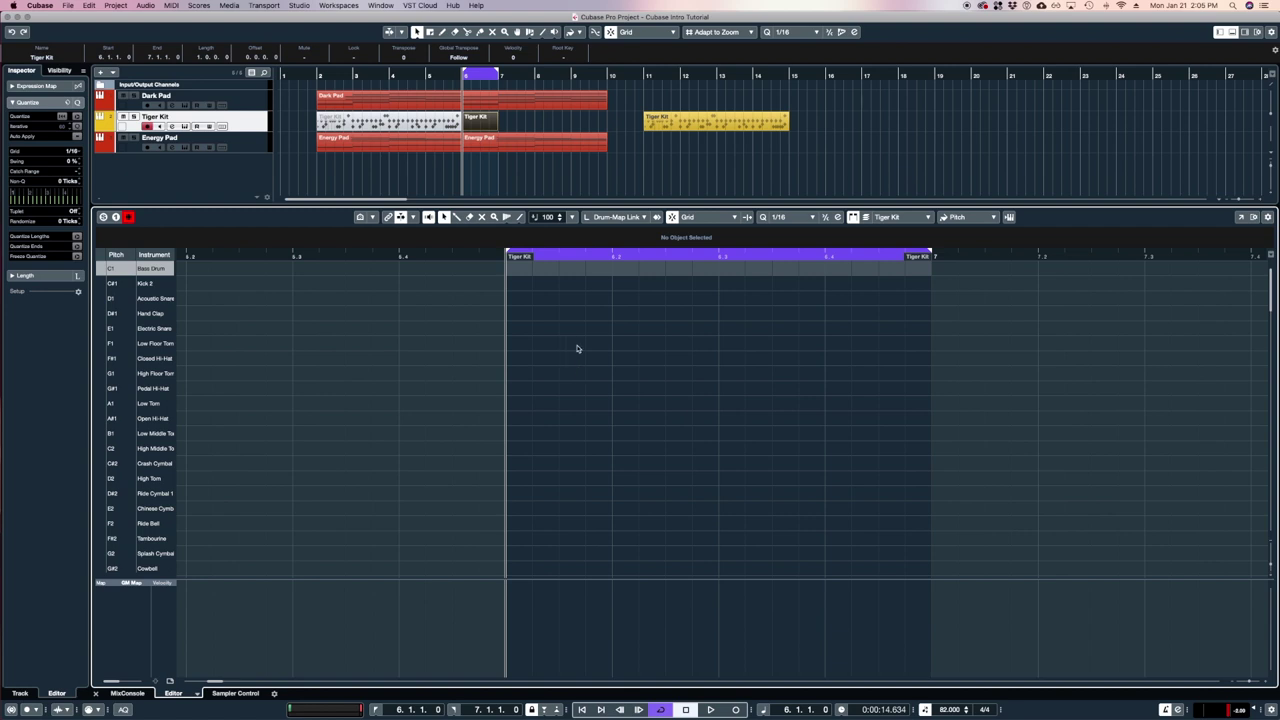
In the Tiger Kit part at bar 6, add Kick 2 hits on beats 1 and 3 and Hand Clap hits on beats 2 and 4
{"action": "left_click", "coordinate": [102, 285]}
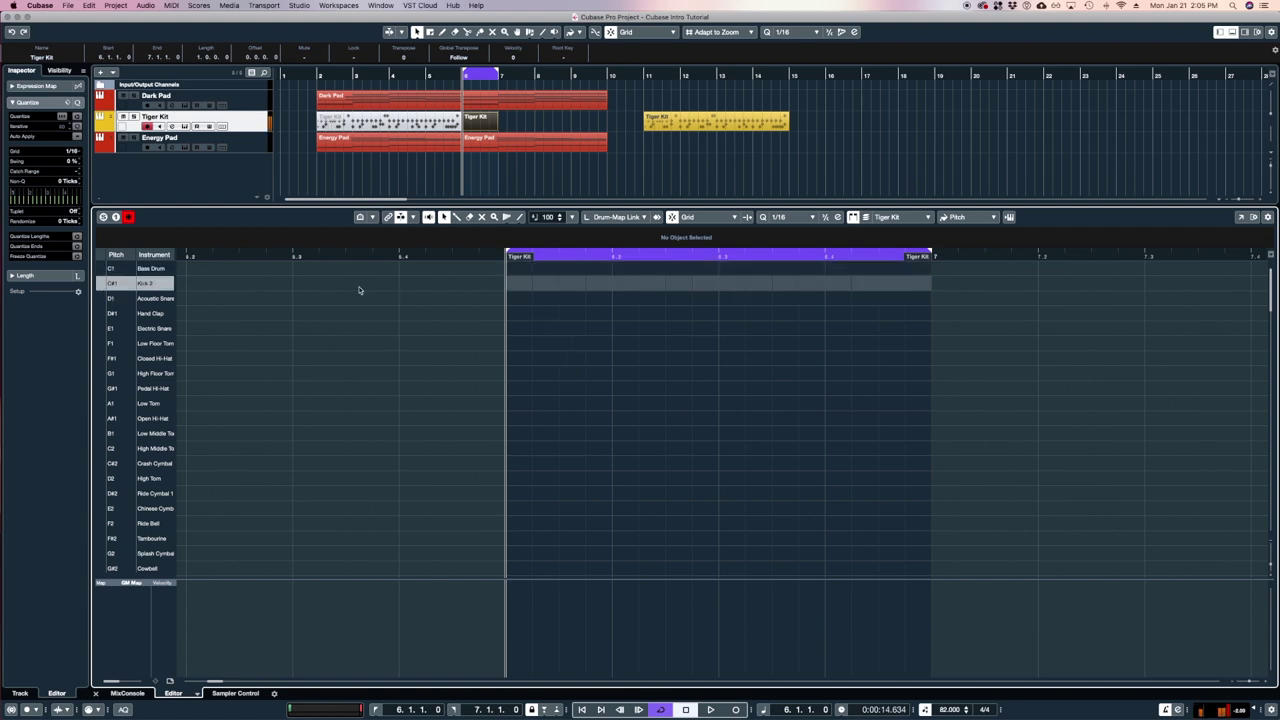
{"action": "left_click", "coordinate": [507, 284]}
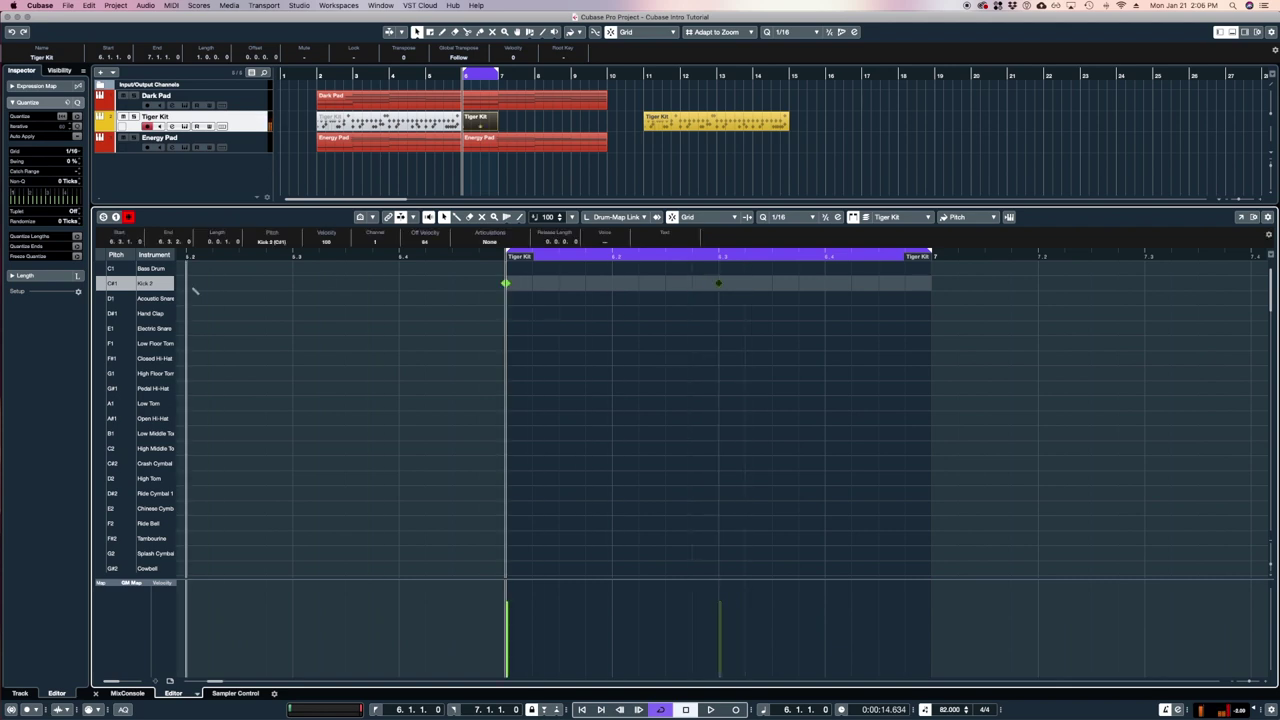
{"action": "left_click", "coordinate": [612, 313]}
{"action": "left_click", "coordinate": [826, 313]}
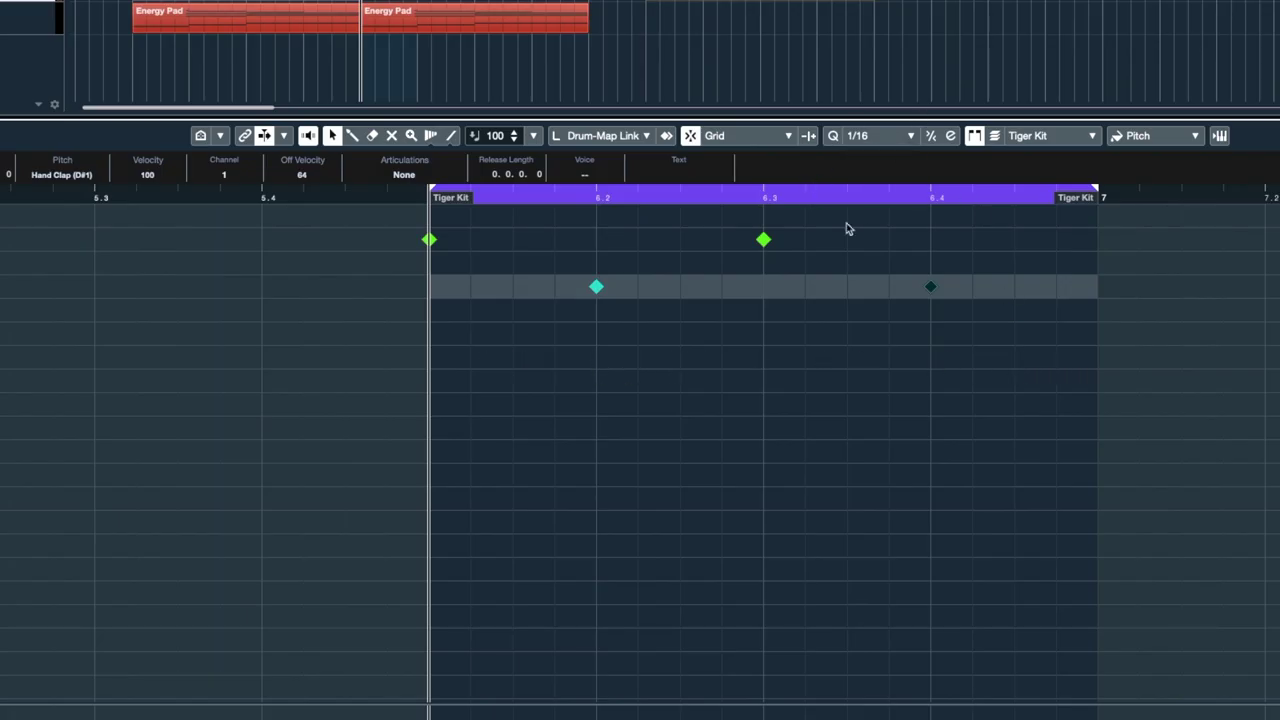
Set the quantize preset to 1/8 with the grid using quantize, and draw eighth-note Closed Hi-Hat hits across bar 6
{"action": "left_click", "coordinate": [866, 136]}
{"action": "left_click", "coordinate": [870, 118]}
{"action": "left_click", "coordinate": [808, 136]}
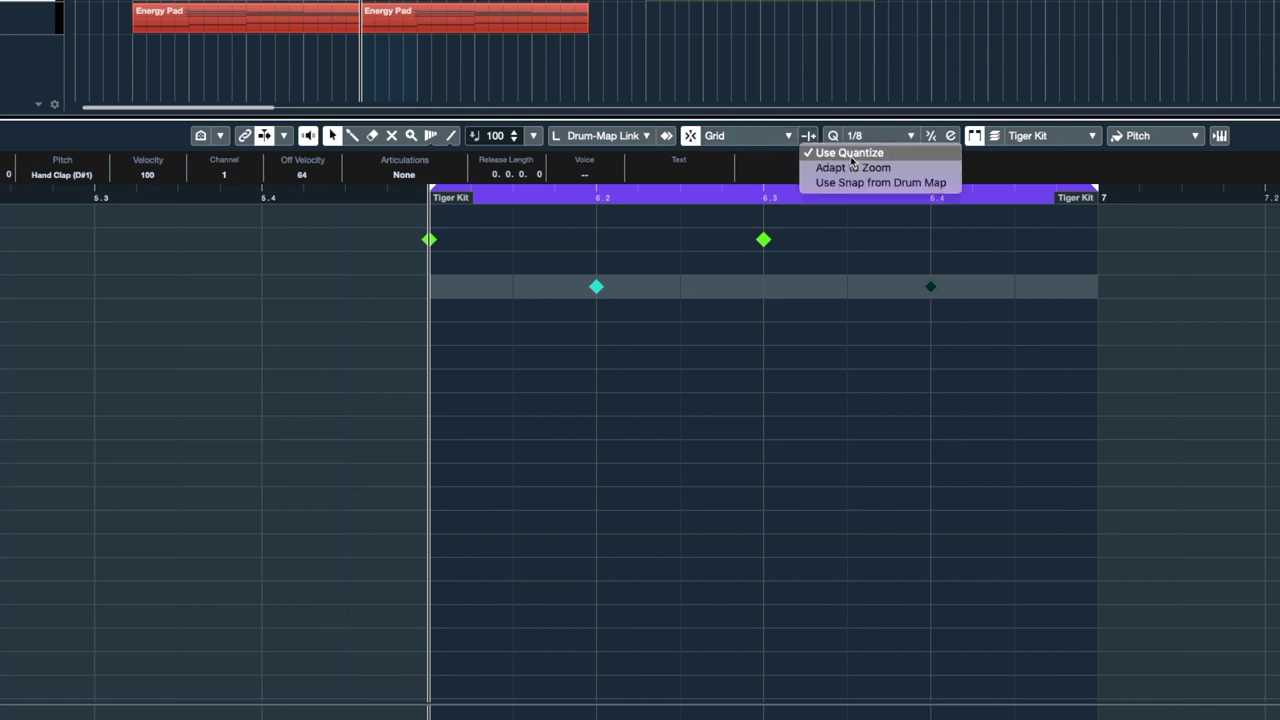
{"action": "left_click", "coordinate": [850, 155]}
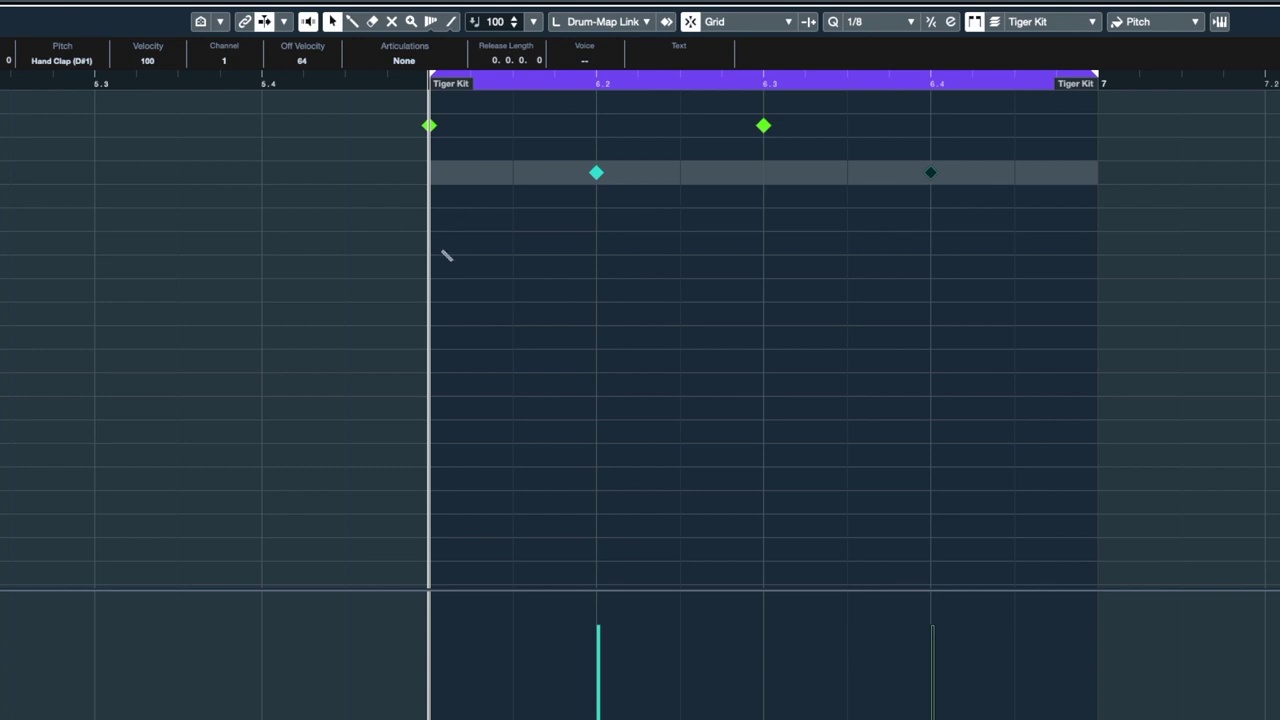
{"action": "mouse_move", "coordinate": [432, 245]}
{"action": "left_mouse_down"}
{"action": "mouse_move", "coordinate": [784, 245]}
{"action": "mouse_move", "coordinate": [1034, 229]}
{"action": "left_mouse_up"}
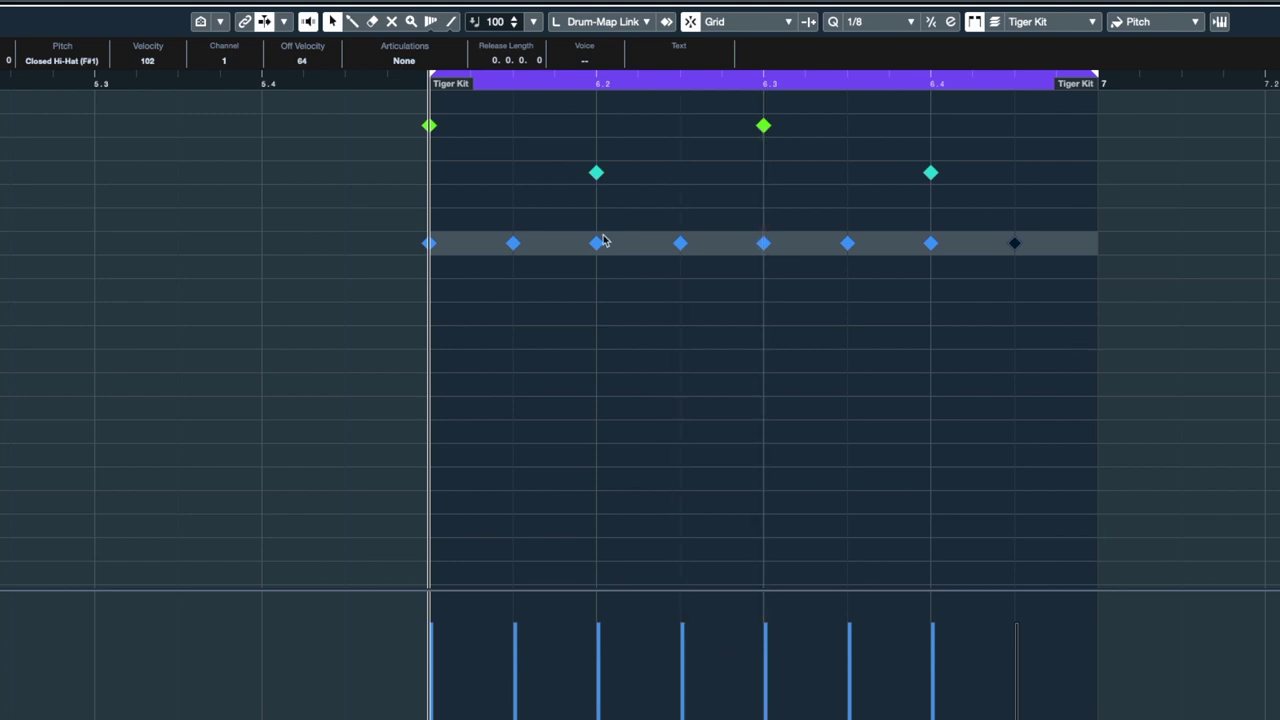
{"action": "key", "text": "space"}
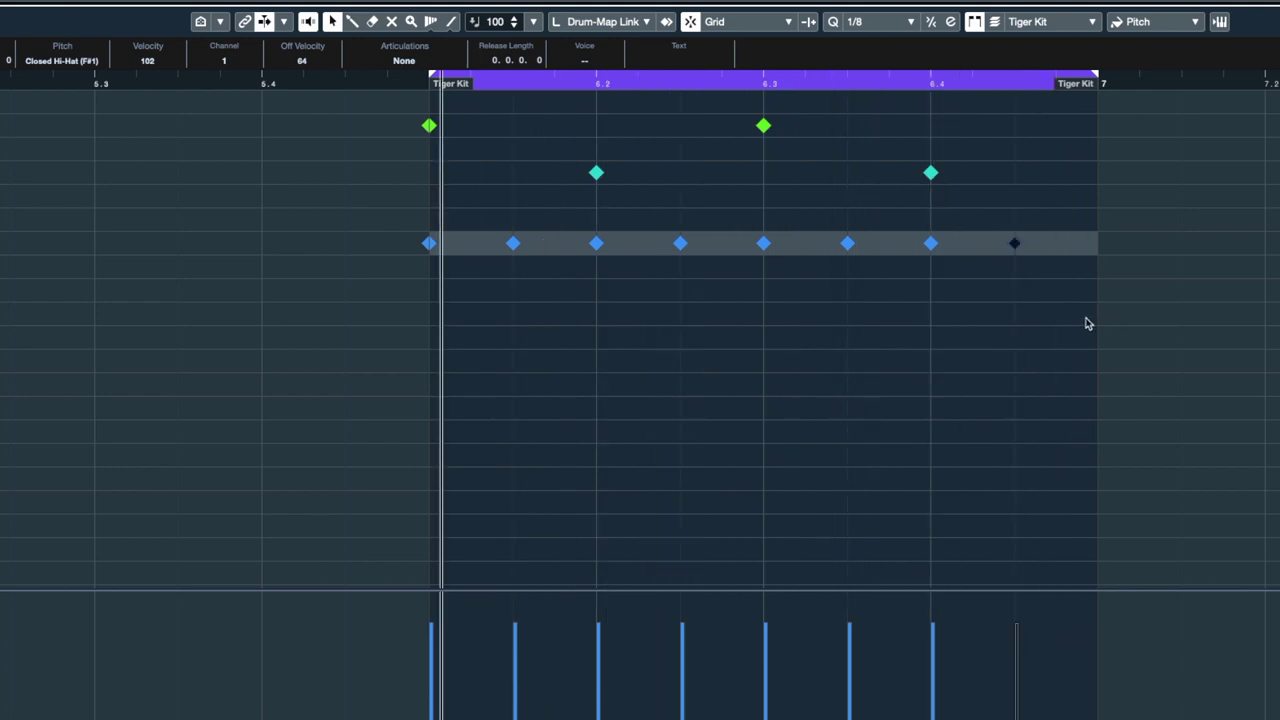
Replace the last Closed Hi-Hat hit in bar 6 with an Open Hi-Hat hit and play the loop
{"action": "left_click", "coordinate": [1016, 243]}
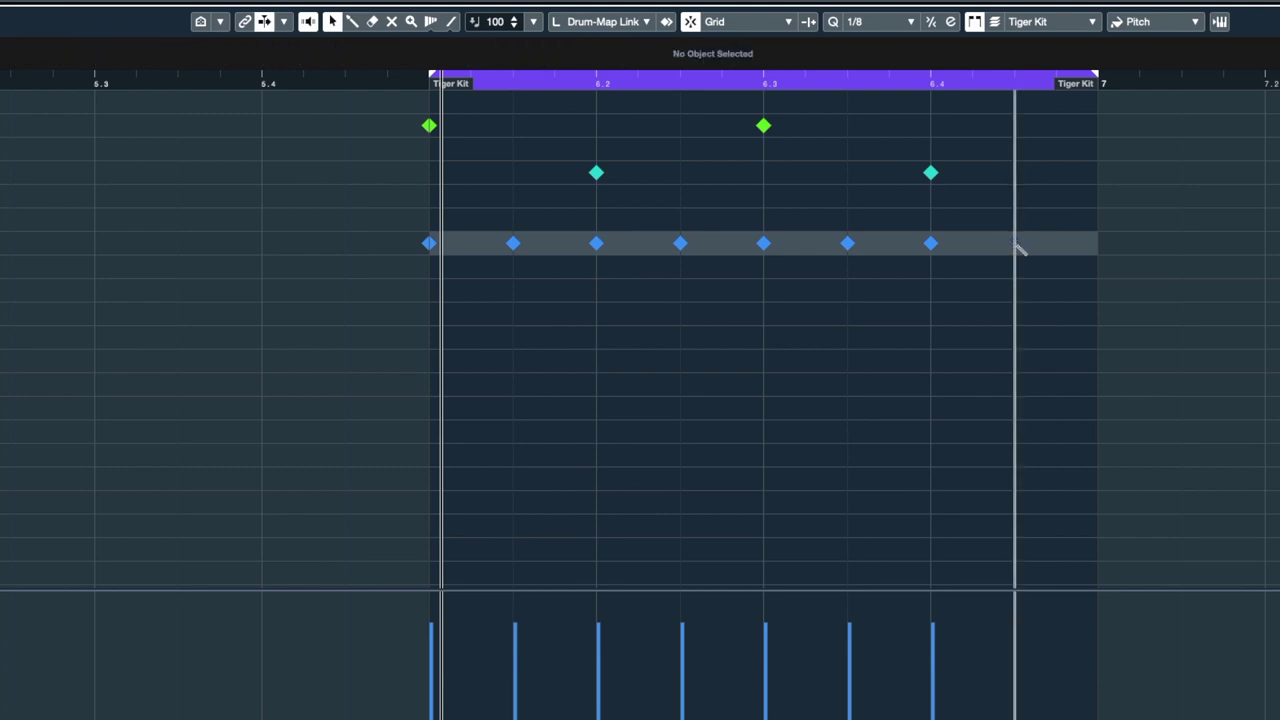
{"action": "left_click", "coordinate": [1017, 340]}
{"action": "key", "text": "space"}
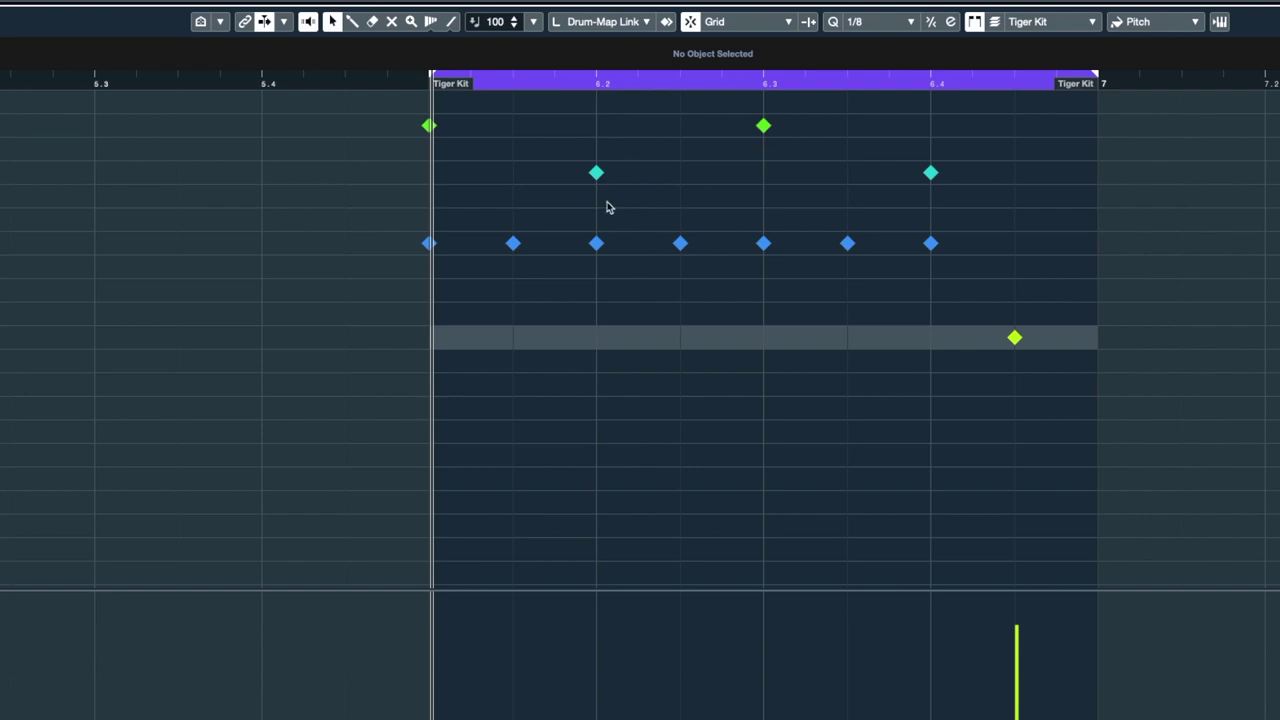
Set the quantize preset to 1/16, add Kick 2 hits at 6.1.4 and 6.4.2, and play the loop
{"action": "left_click", "coordinate": [877, 22]}
{"action": "left_click", "coordinate": [870, 37]}
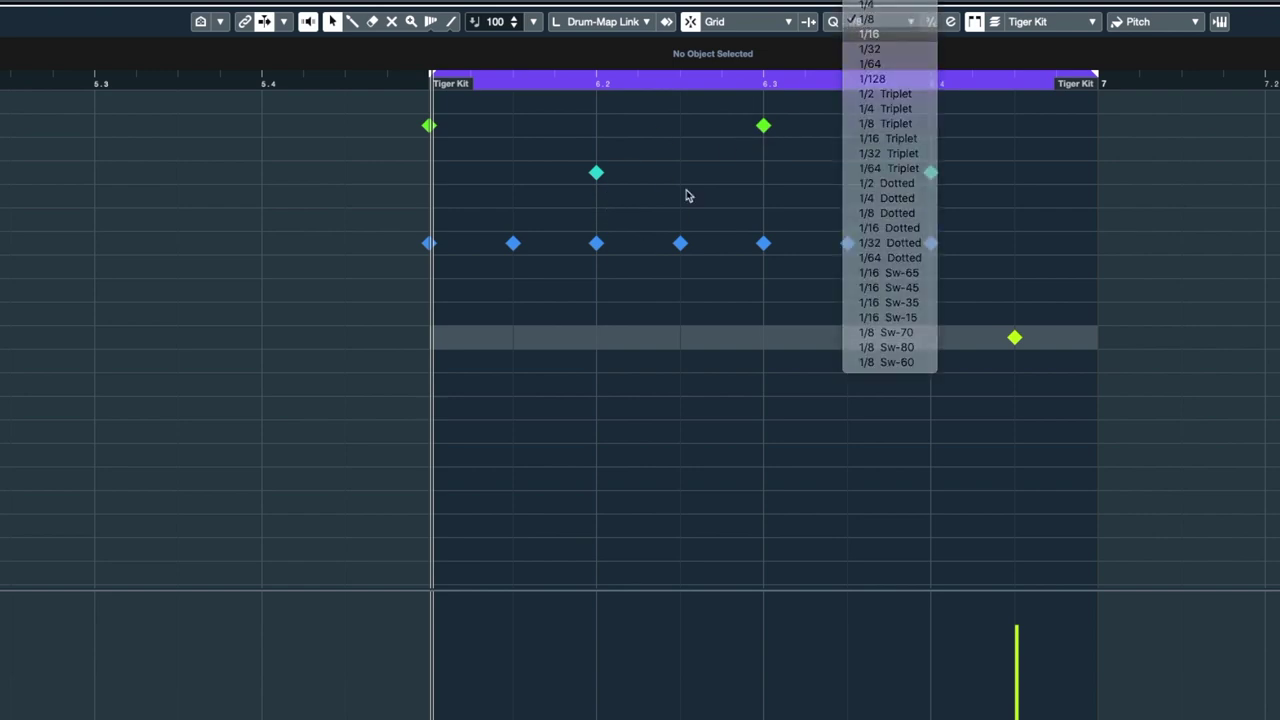
{"action": "left_click", "coordinate": [563, 131]}
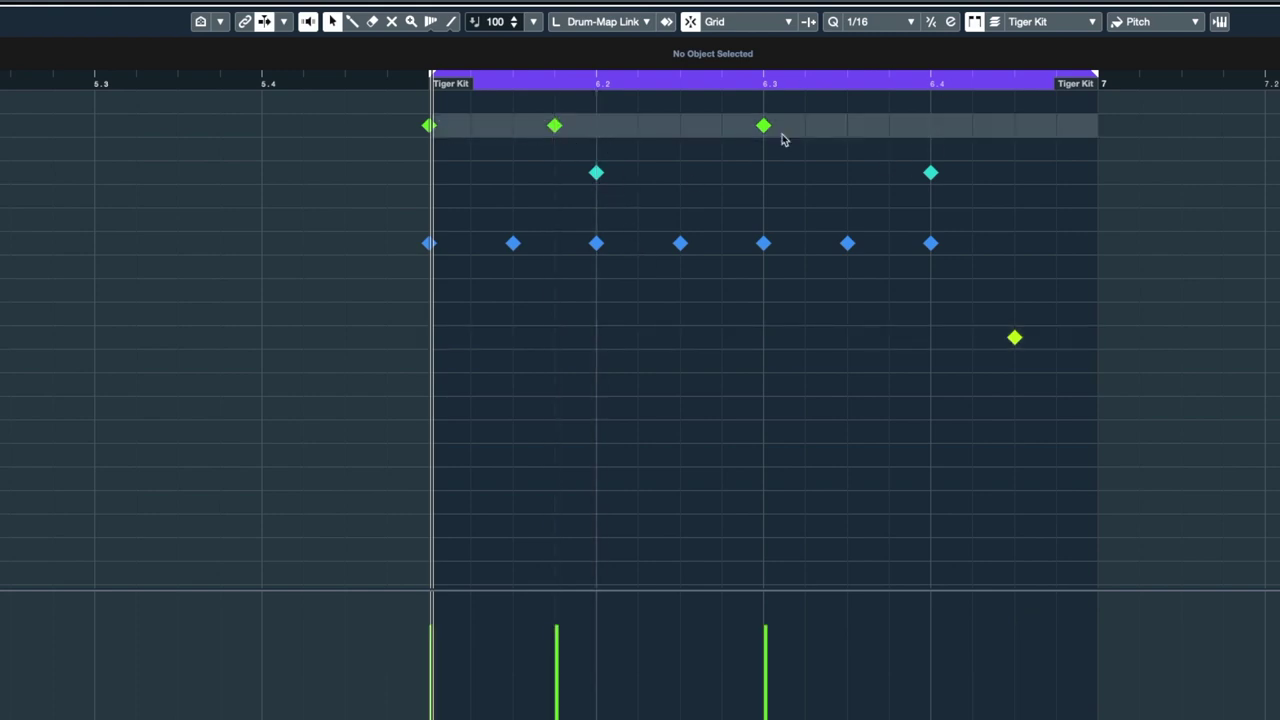
{"action": "left_click", "coordinate": [973, 127]}
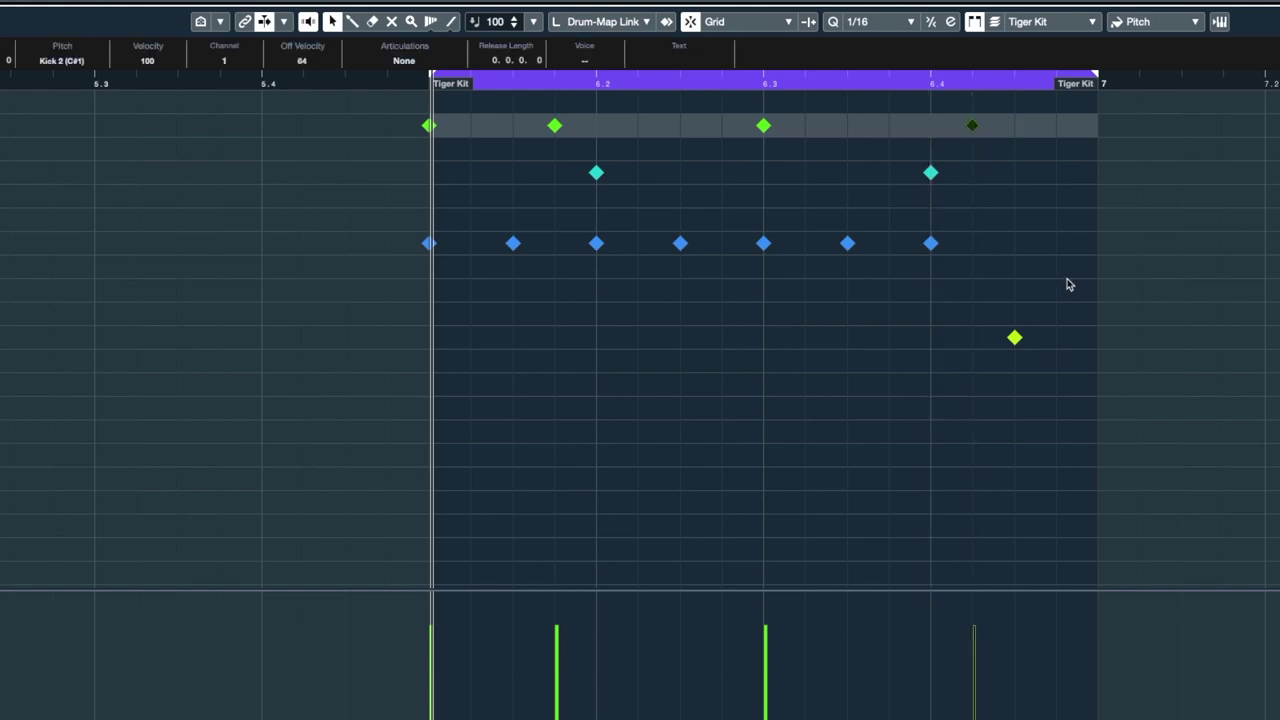
{"action": "key", "text": "space"}
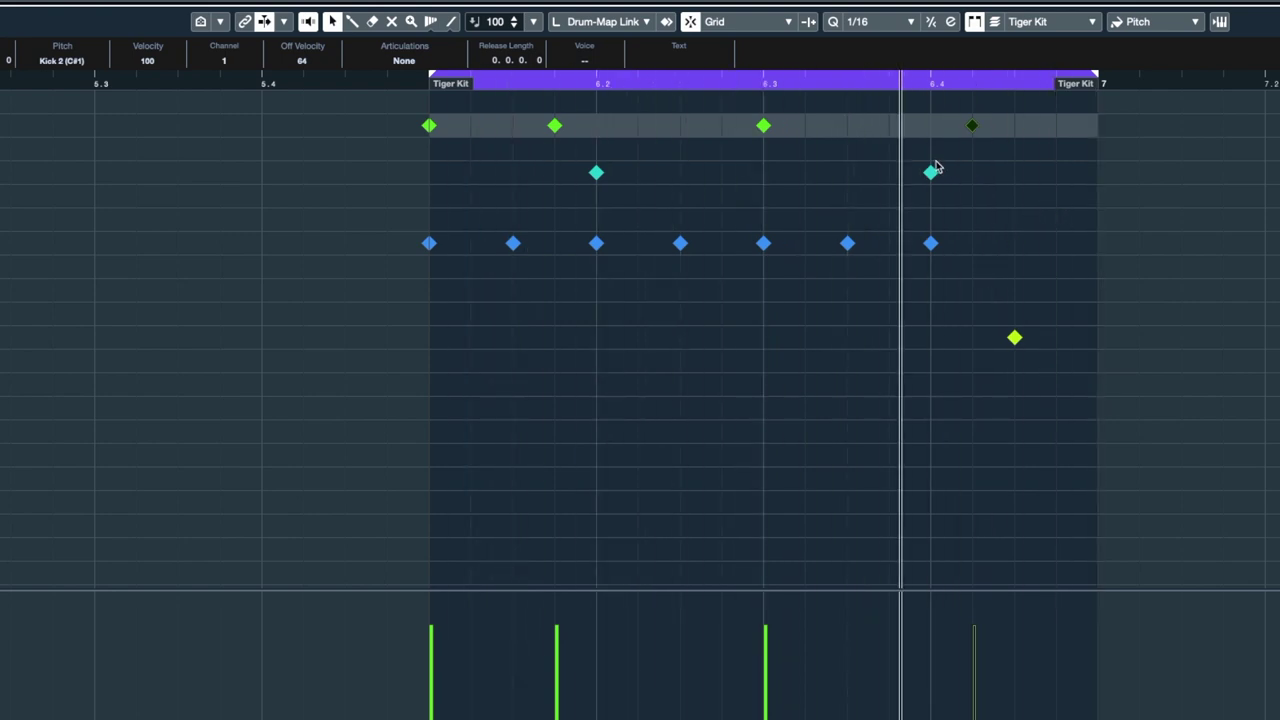
Add a Kick 2 hit at 6.3.3 and replace the kick on beat 3 with one at 6.3.2
{"action": "left_click", "coordinate": [848, 126]}
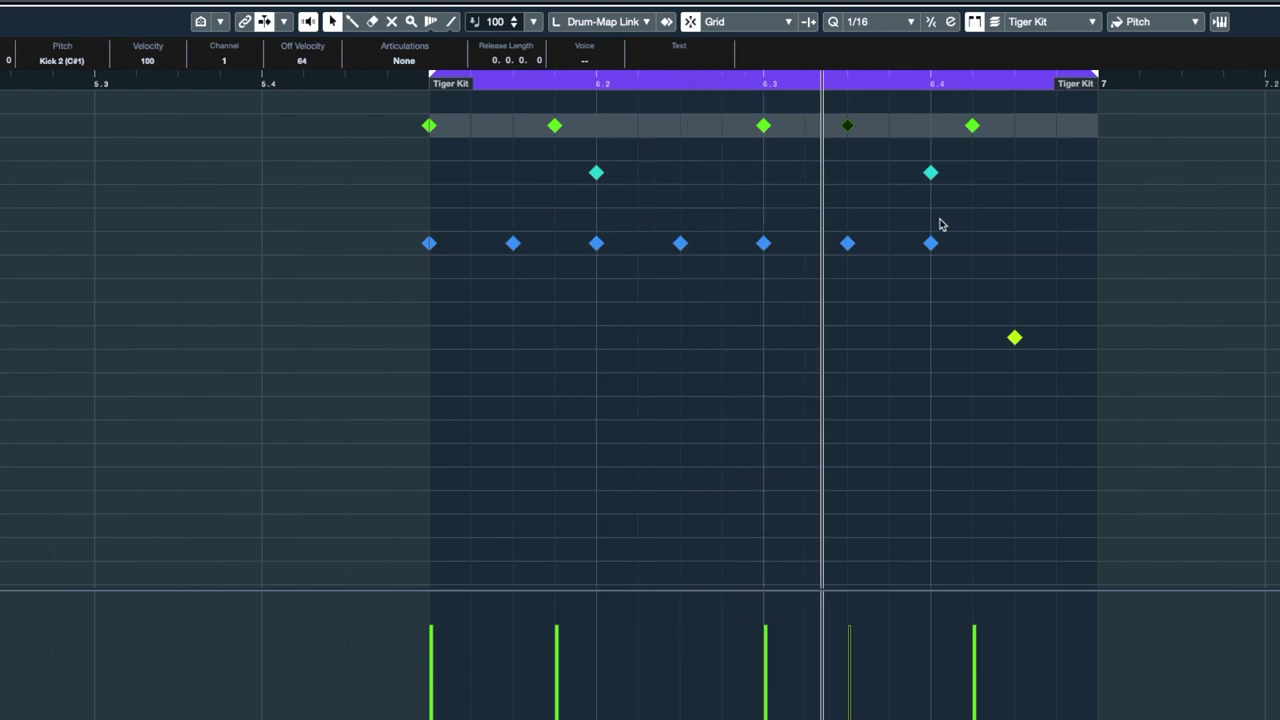
{"action": "key", "text": "space"}
{"action": "left_click_drag", "start_coordinate": [763, 125], "coordinate": [778, 70]}
{"action": "left_click", "coordinate": [812, 126], "text": "alt"}
{"action": "key", "text": "space"}
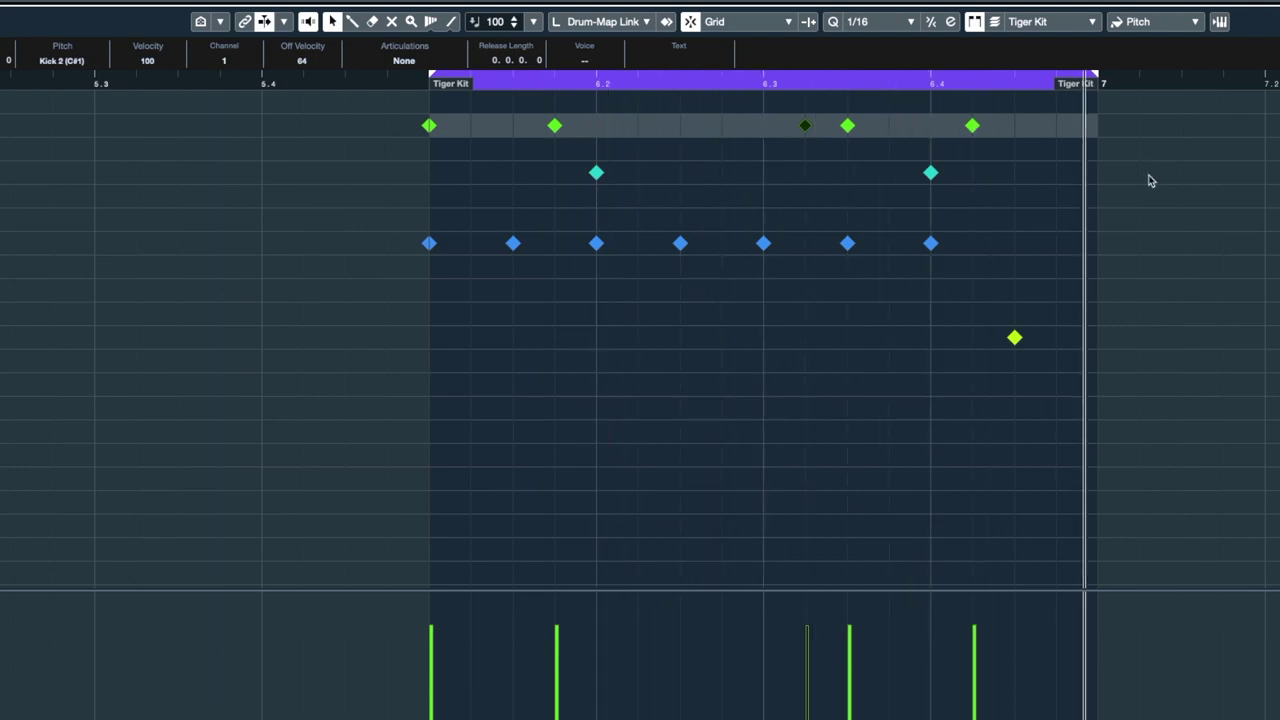
Move the Kick 2 hit at 6.4.2 to 6.4.3 and add another kick at 6.4.4
{"action": "key", "text": "space"}
{"action": "left_click_drag", "start_coordinate": [972, 125], "coordinate": [1049, 128]}
{"action": "left_click", "coordinate": [1057, 125]}
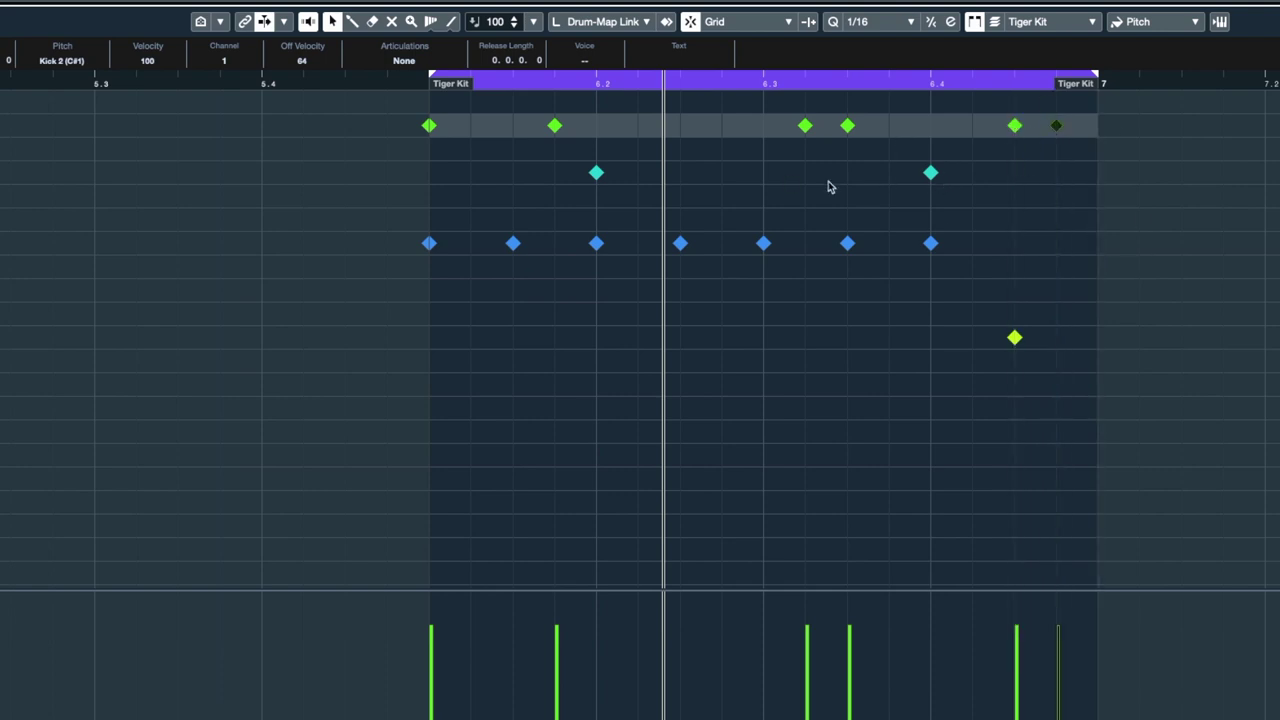
Try replacing the Kick 2 hit at 6.3.2 with hits at 6.3.1 and 6.3.4, and reverse the change
{"action": "left_click", "coordinate": [805, 125]}
{"action": "left_click", "coordinate": [763, 125]}
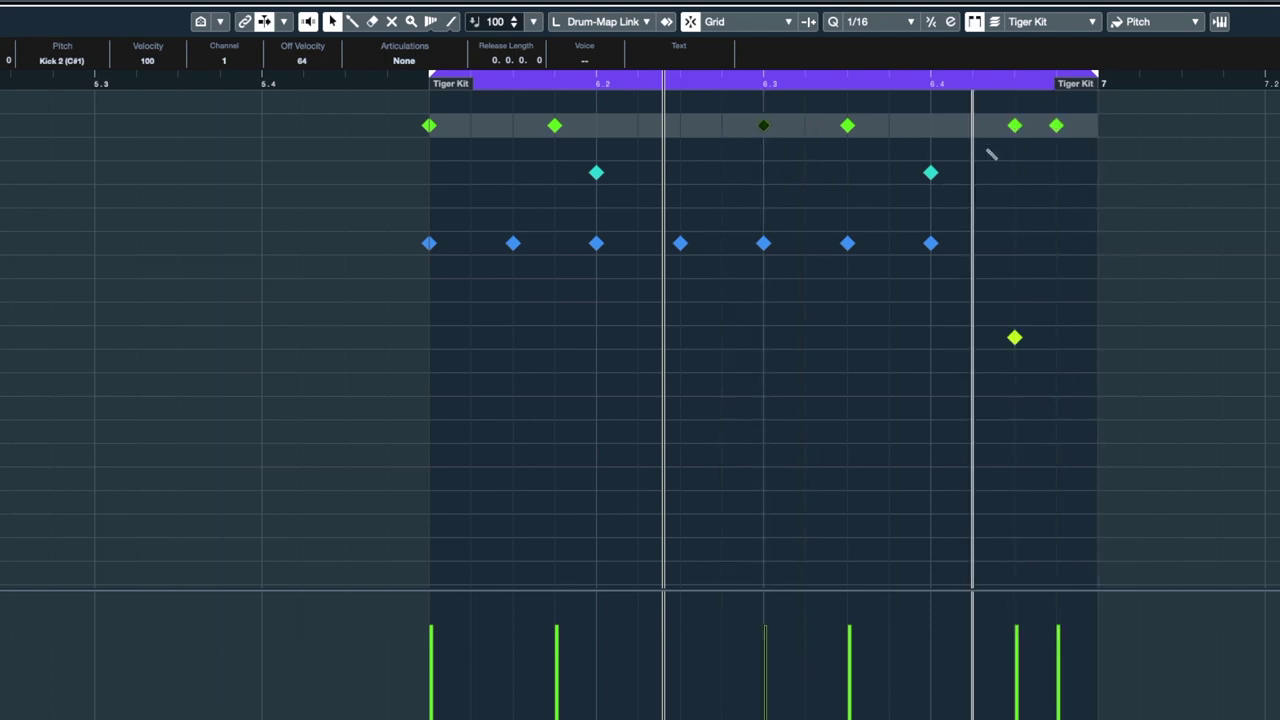
{"action": "left_click", "coordinate": [914, 128]}
{"action": "key", "text": "space"}
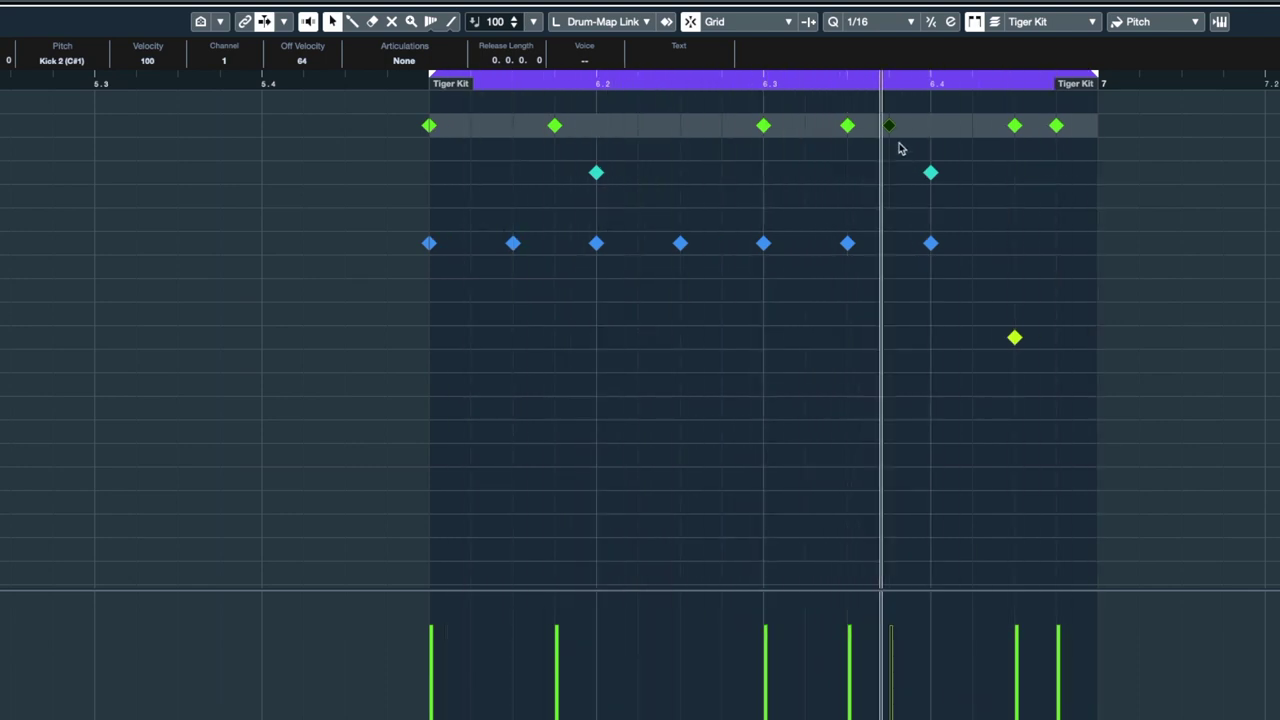
{"action": "left_click", "coordinate": [763, 125]}
{"action": "left_click", "coordinate": [805, 125]}
{"action": "left_click", "coordinate": [889, 125]}
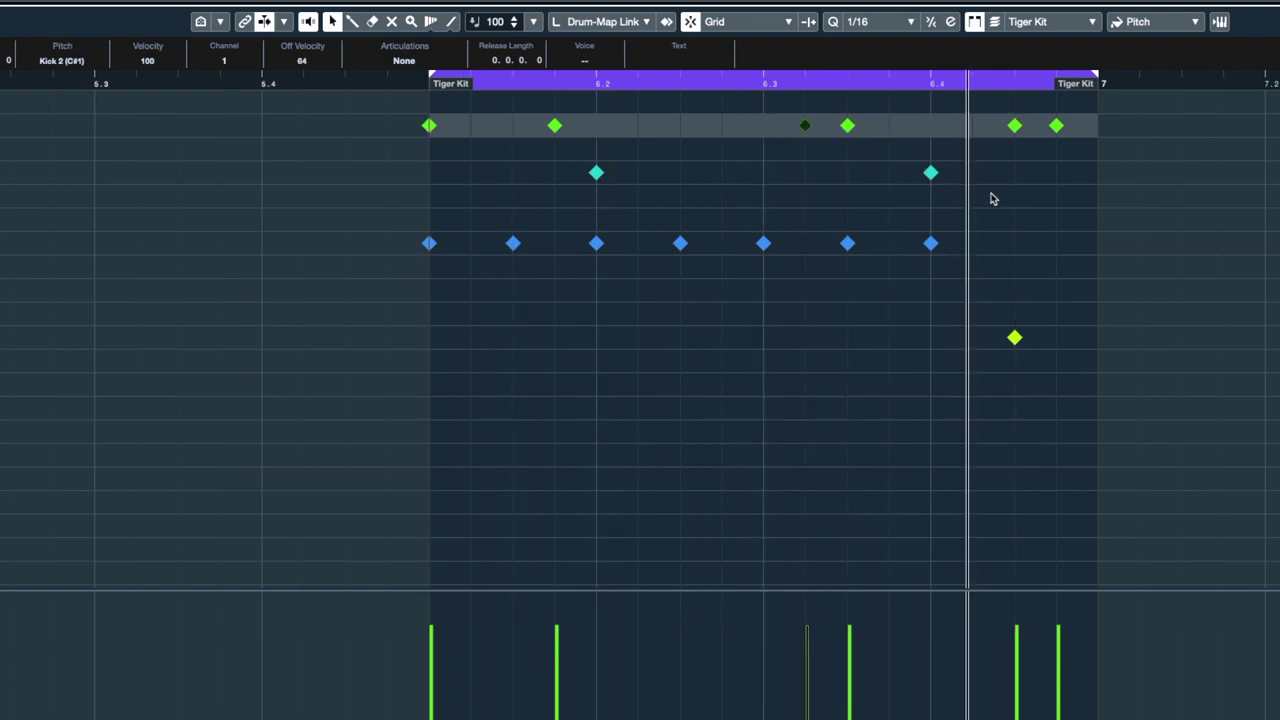
Add a Kick 2 hit at 6.4.2 and fill the gaps between Closed Hi-Hat hits with sixteenths from 6.1.2 to 6.4.2
{"action": "left_click", "coordinate": [972, 125]}
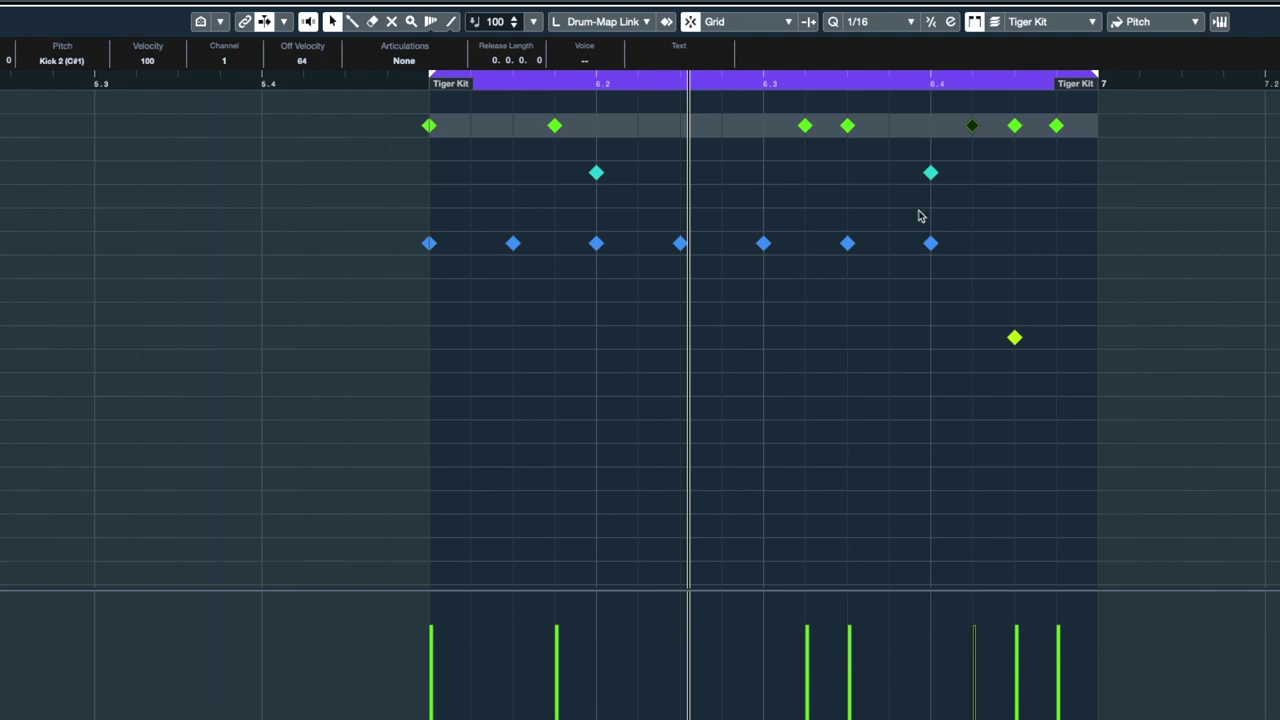
{"action": "left_click", "coordinate": [471, 243]}
{"action": "left_click", "coordinate": [555, 243]}
{"action": "left_click", "coordinate": [640, 245]}
{"action": "left_click", "coordinate": [724, 245]}
{"action": "left_click", "coordinate": [808, 245]}
{"action": "left_click", "coordinate": [891, 245]}
{"action": "left_click", "coordinate": [976, 245]}
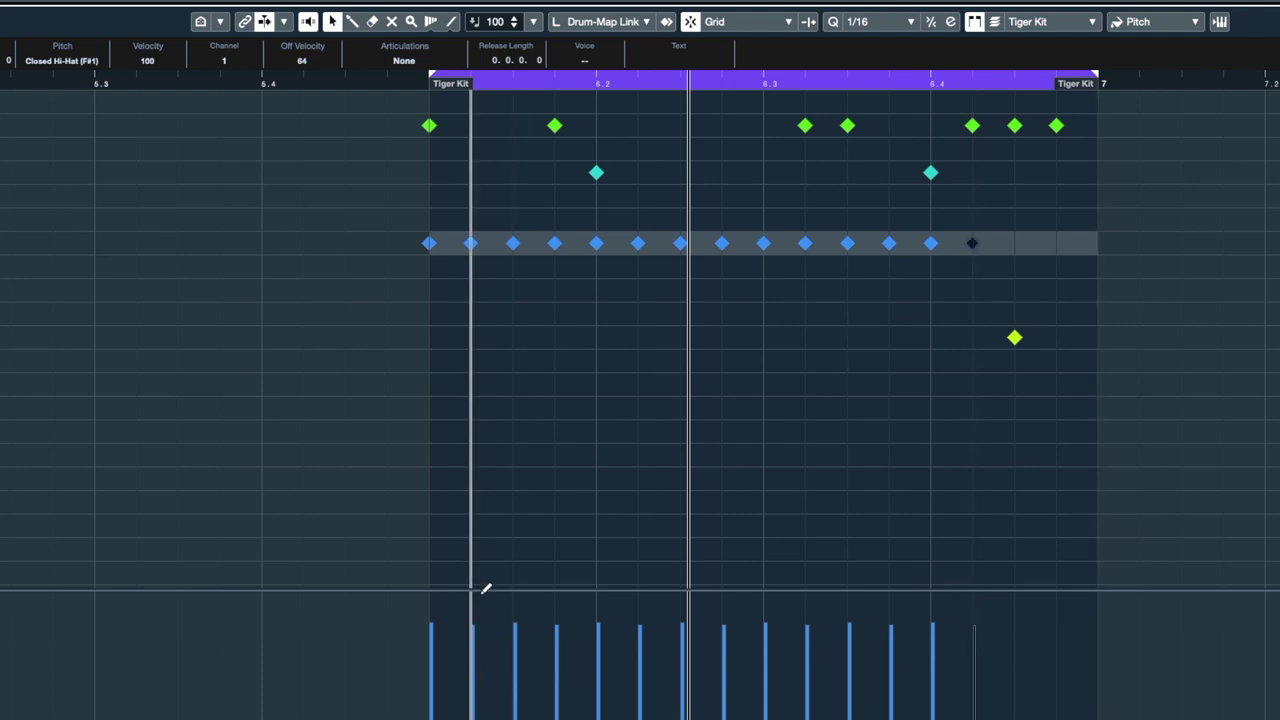
Lower the velocities of the in-between Closed Hi-Hat sixteenths from 6.1.2 to 6.4.2 and play the loop
{"action": "left_click", "coordinate": [472, 677]}
{"action": "left_click", "coordinate": [556, 673]}
{"action": "left_click", "coordinate": [640, 675]}
{"action": "left_click", "coordinate": [723, 662]}
{"action": "left_click", "coordinate": [807, 665]}
{"action": "left_click", "coordinate": [905, 667]}
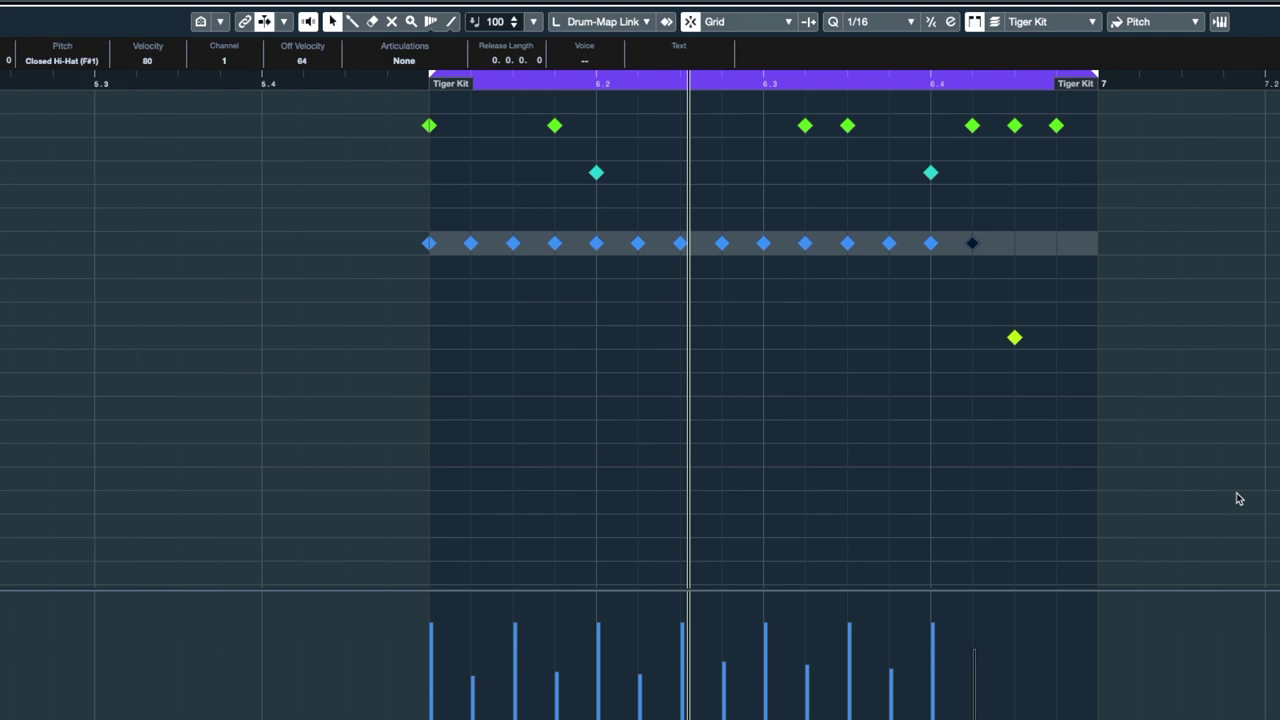
{"action": "key", "text": "space"}
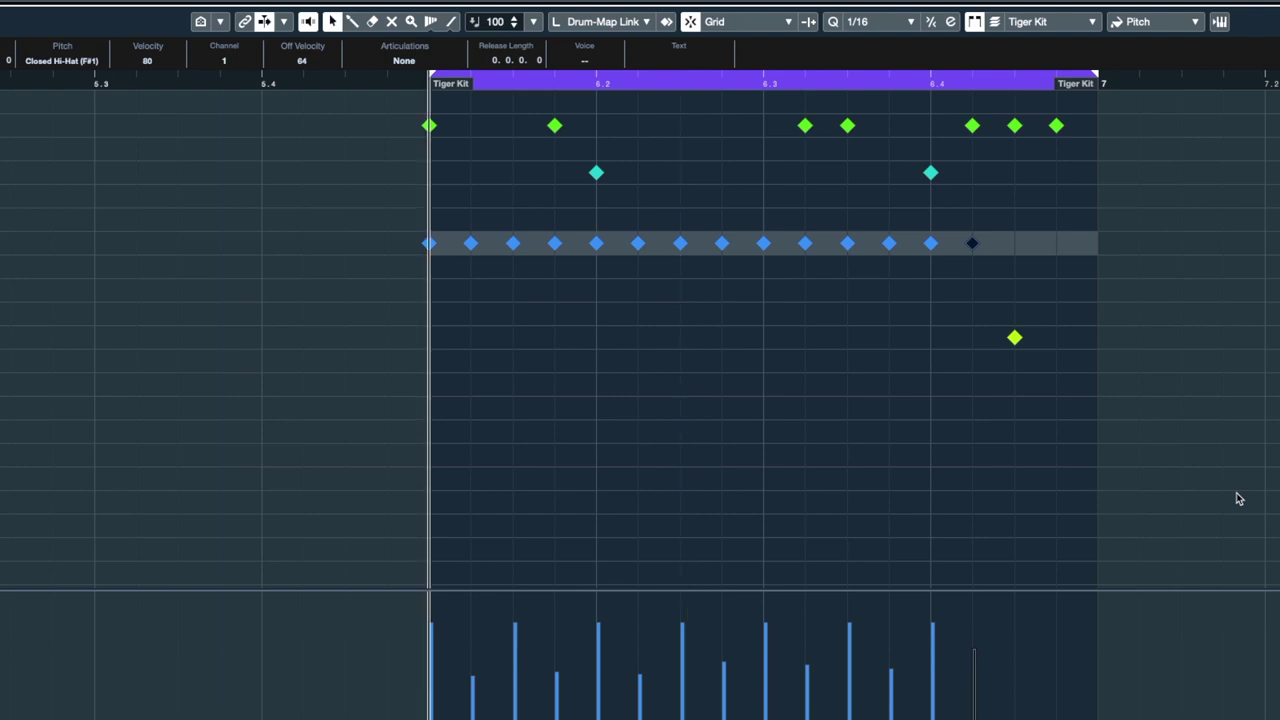
{"action": "key", "text": "space"}
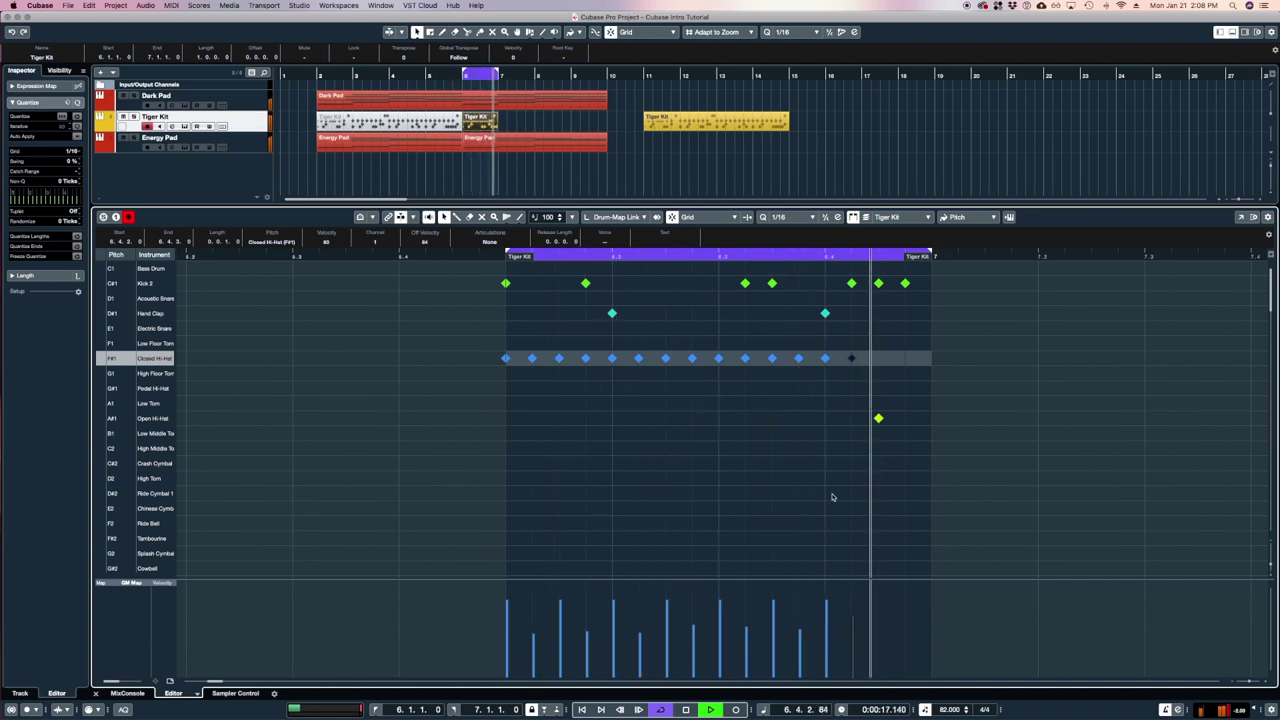
{"action": "key", "text": "space"}
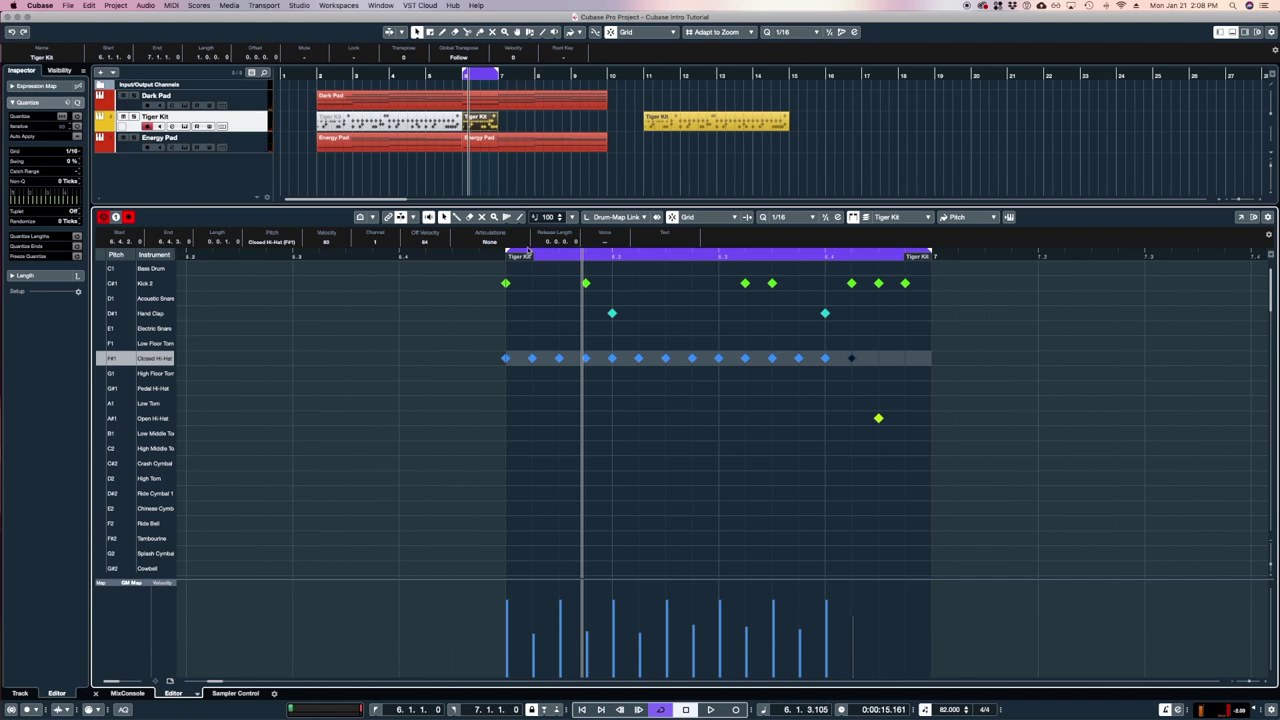
Play the loop from bar 6 with the editor soloed, and again with the Closed Hi-Hat instrument soloed
{"action": "key", "text": "KP_0"}
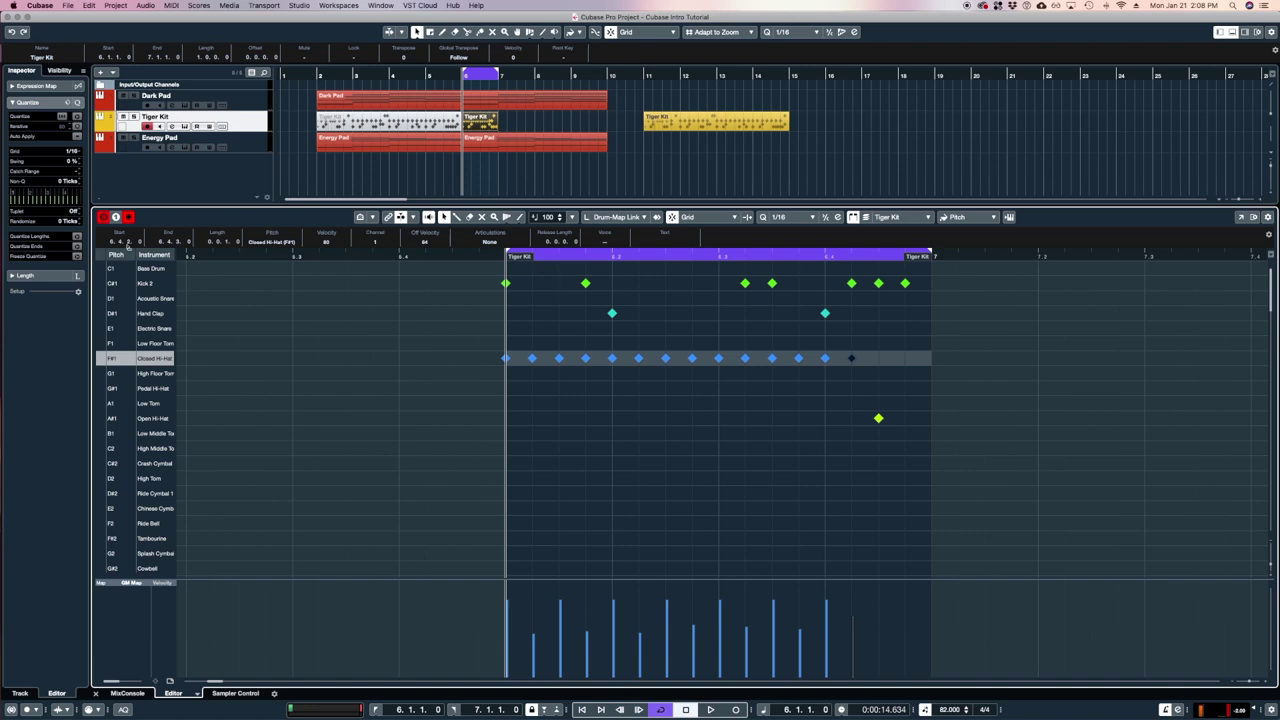
{"action": "key", "text": "space"}
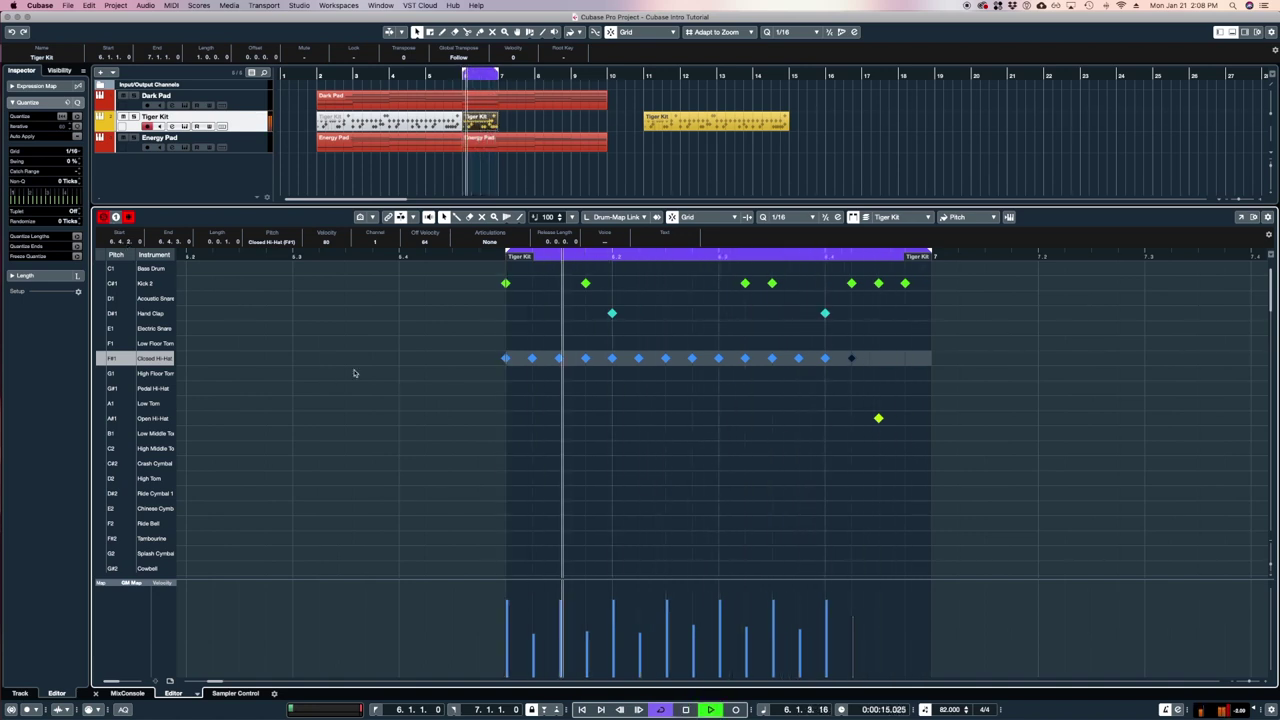
{"action": "key", "text": "space"}
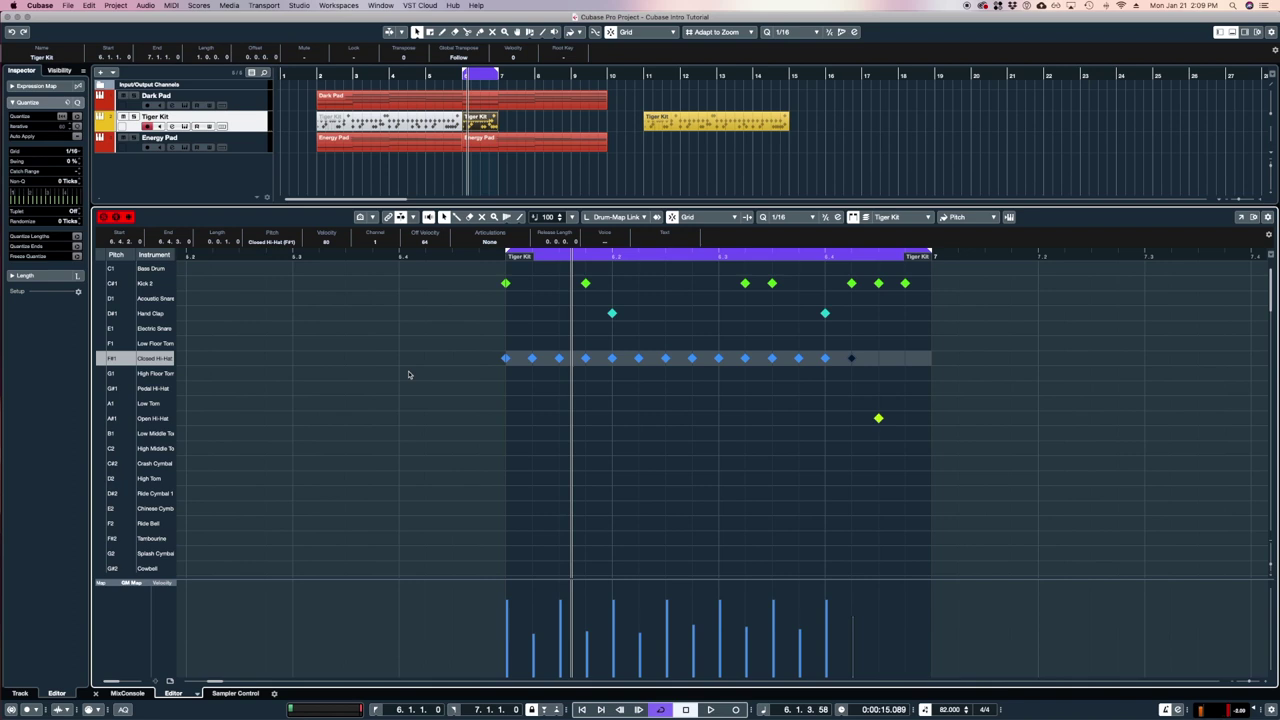
{"action": "key", "text": "KP_1"}
{"action": "key", "text": "space"}
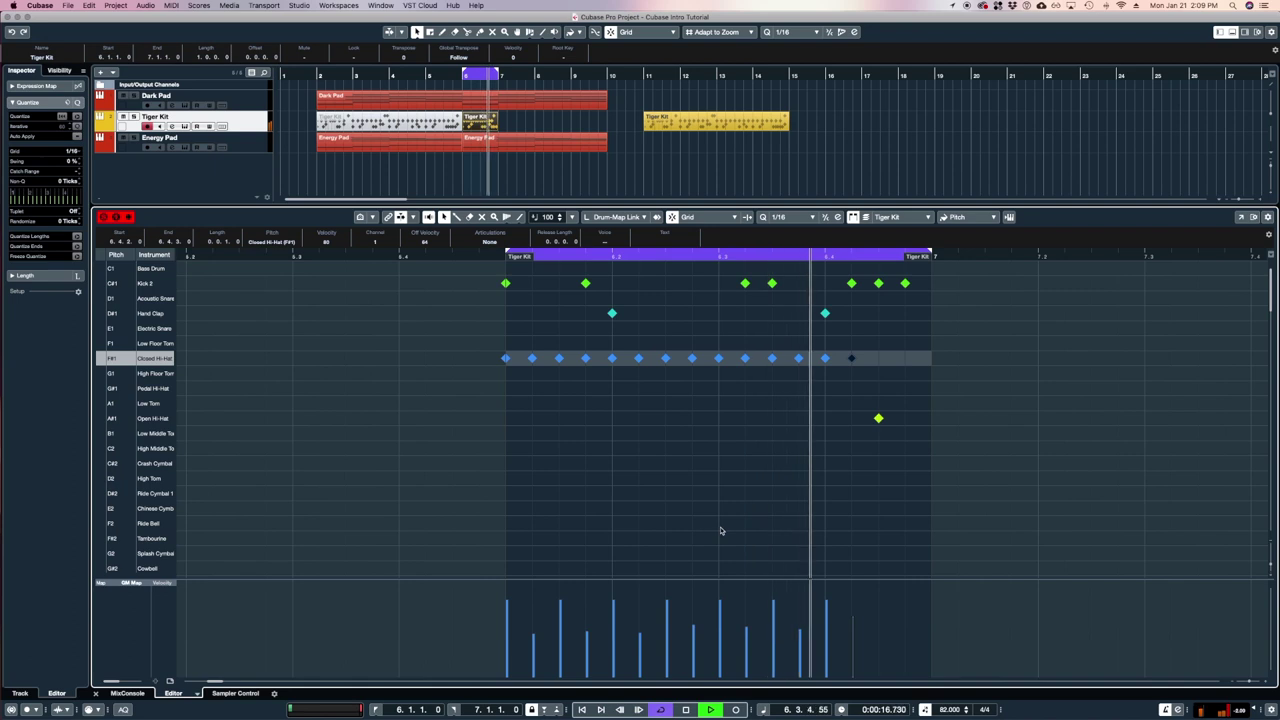
{"action": "key", "text": "space"}
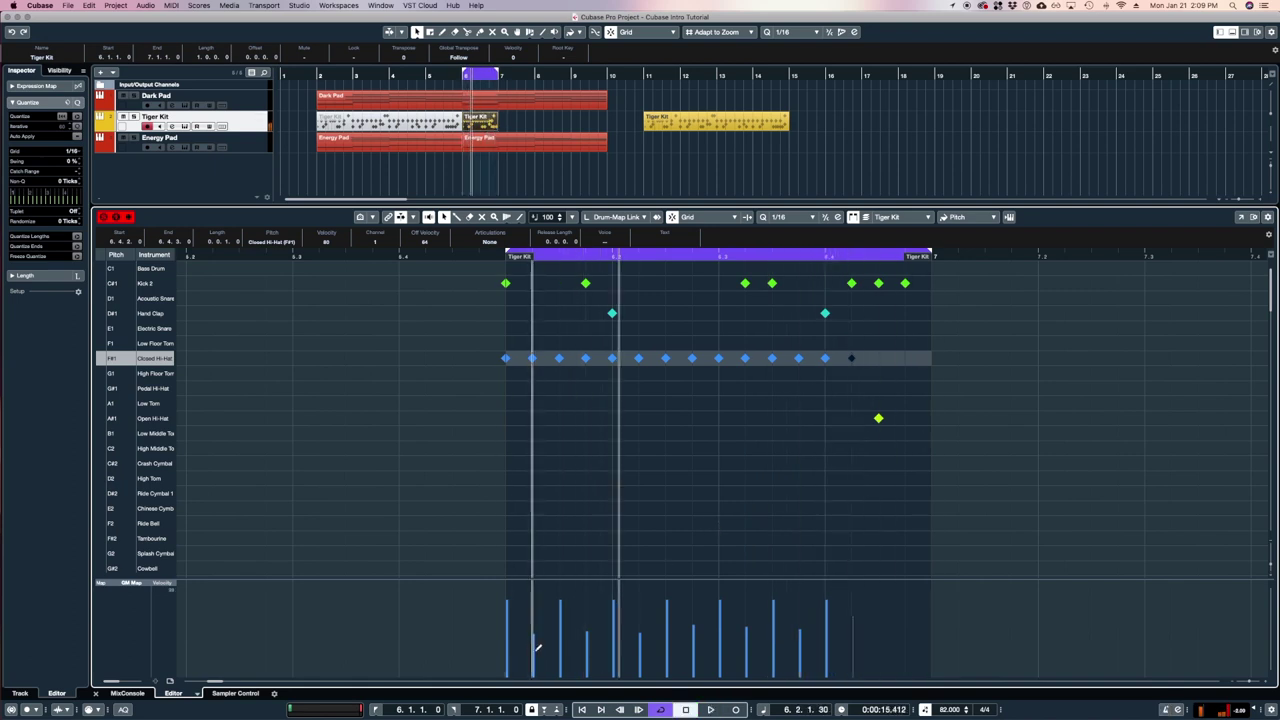
Undo the velocity reductions on the Closed Hi-Hat hits from 6.1.4 onward
{"action": "key", "text": "super+z"}
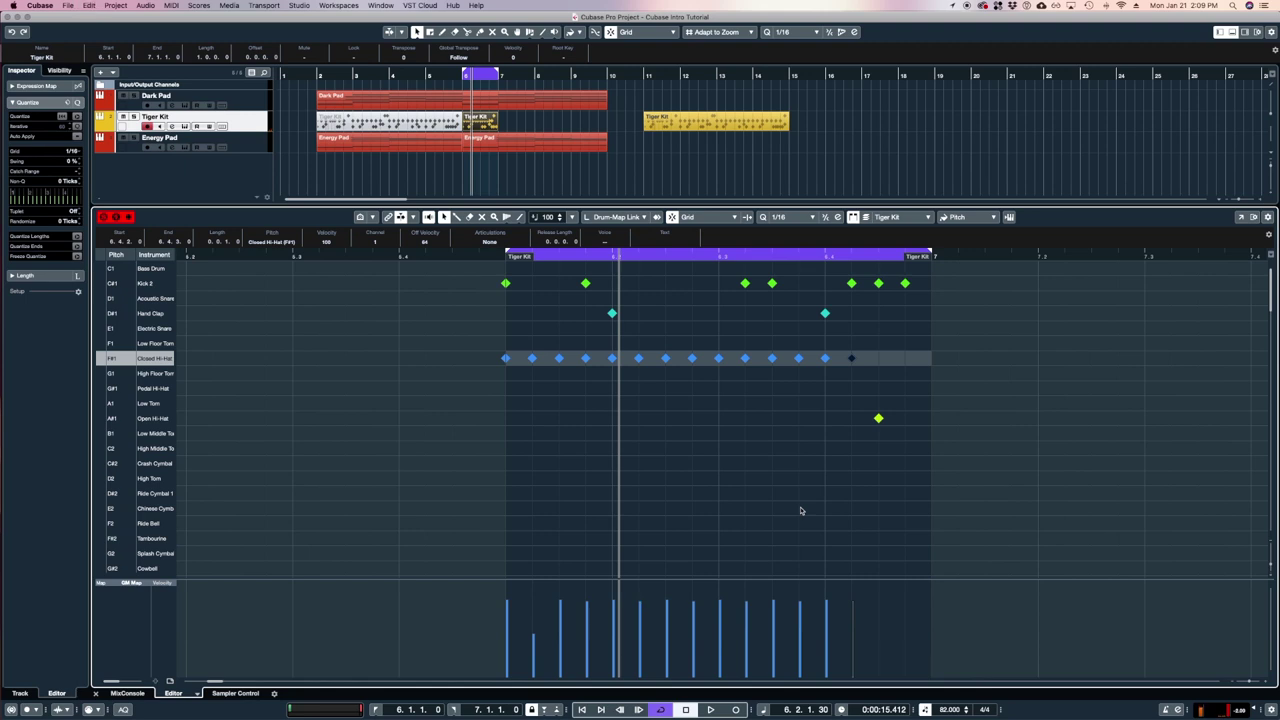
Select the in-between Closed Hi-Hat sixteenths from 6.1.2 to 6.4.2, lower their velocities together and play the loop
{"action": "left_click", "coordinate": [585, 358]}
{"action": "left_click", "coordinate": [638, 358]}
{"action": "left_click", "coordinate": [692, 358]}
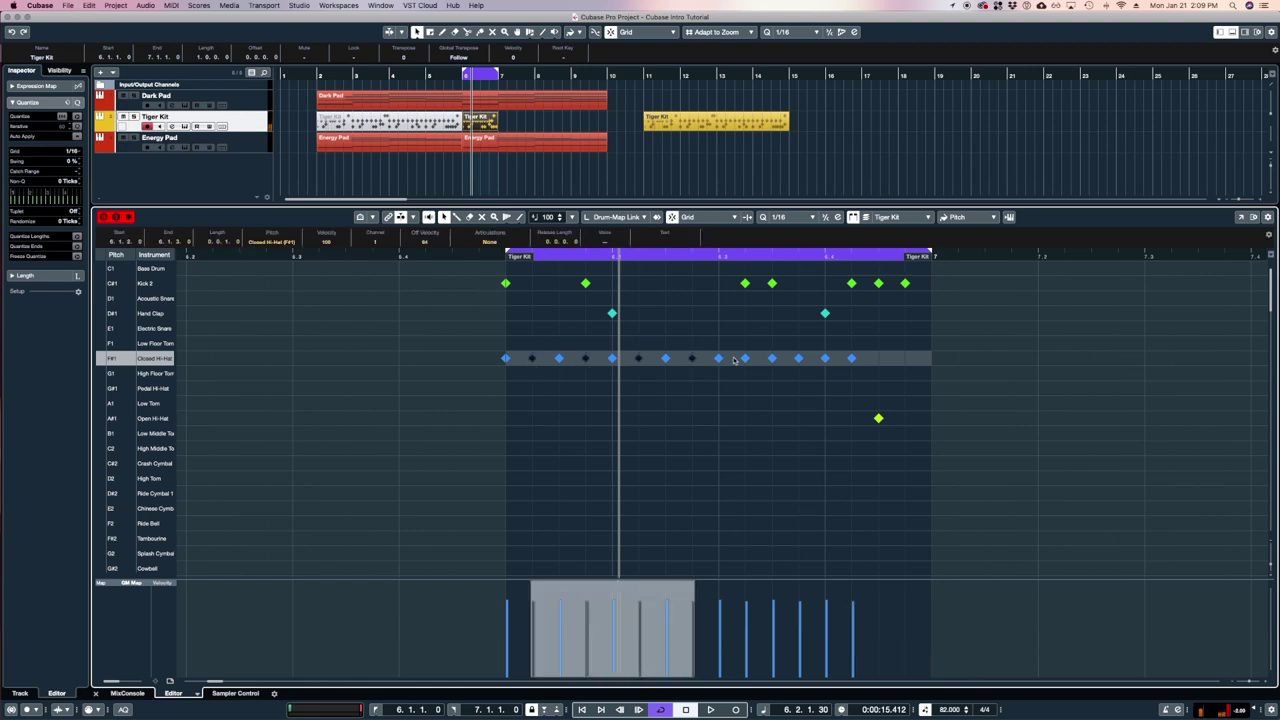
{"action": "left_click", "coordinate": [745, 358]}
{"action": "left_click", "coordinate": [798, 358]}
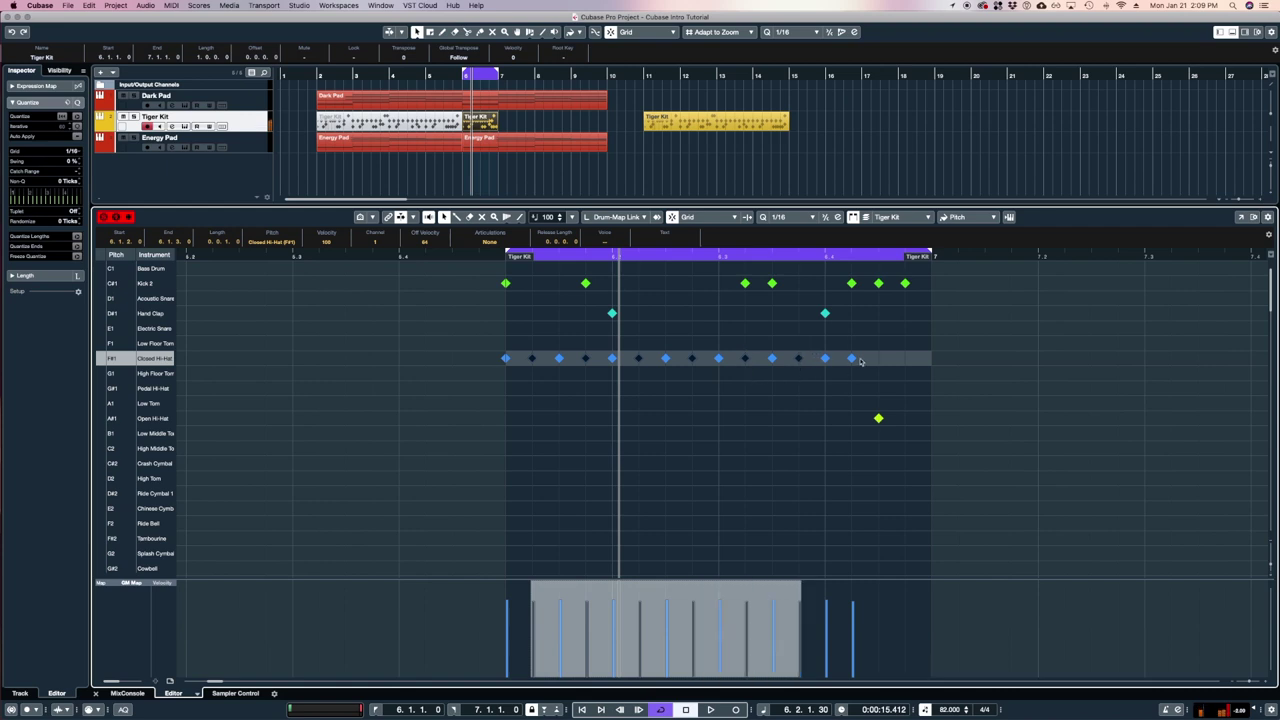
{"action": "left_click", "coordinate": [878, 418]}
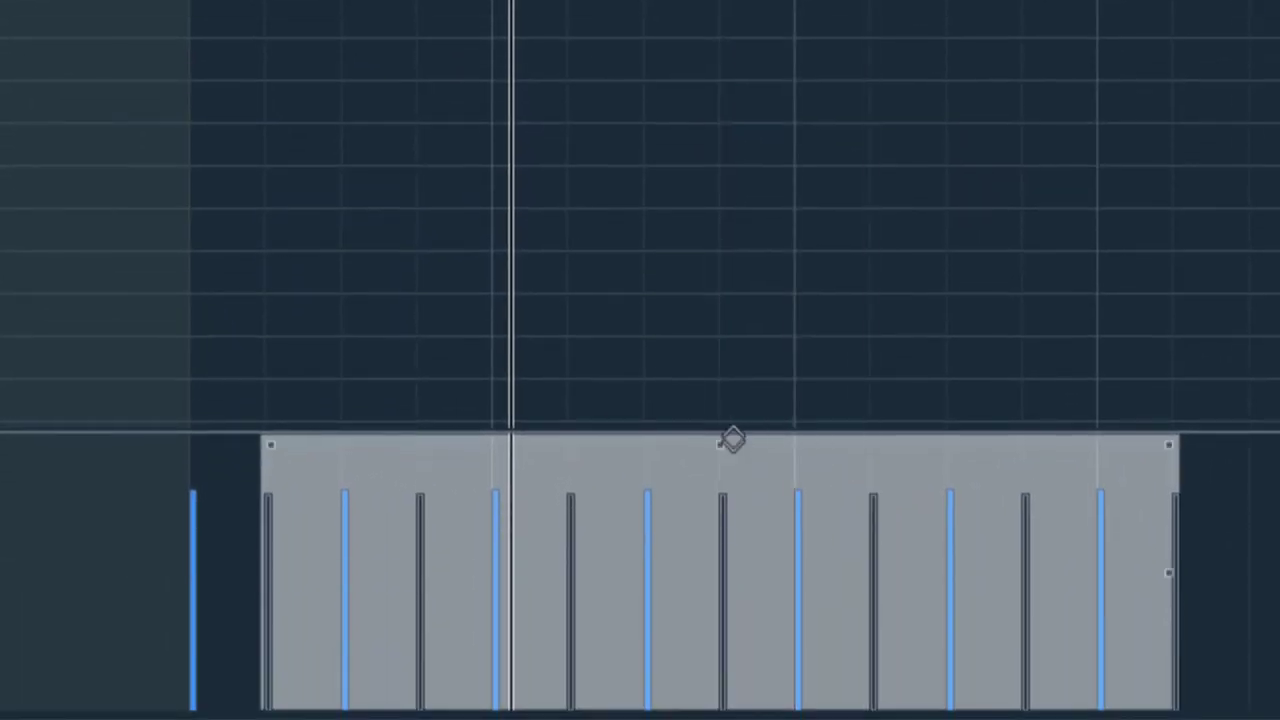
{"action": "left_click_drag", "start_coordinate": [721, 446], "coordinate": [721, 524]}
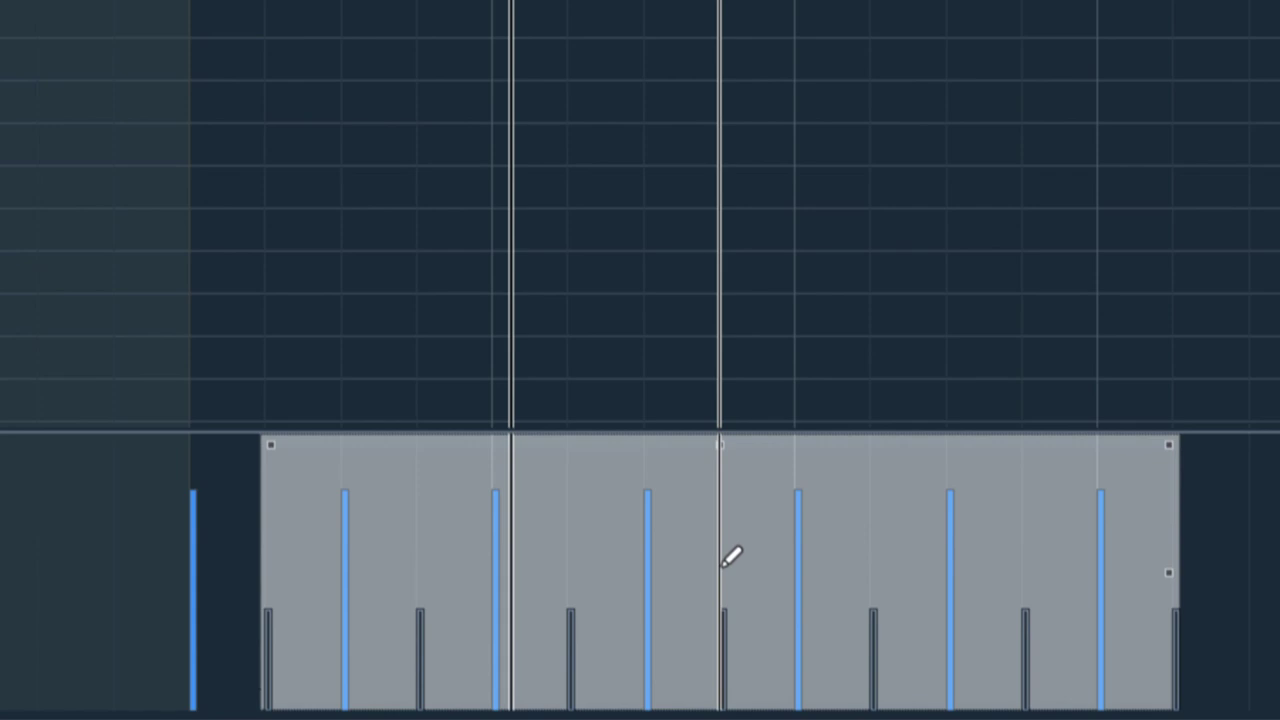
{"action": "key", "text": "space"}
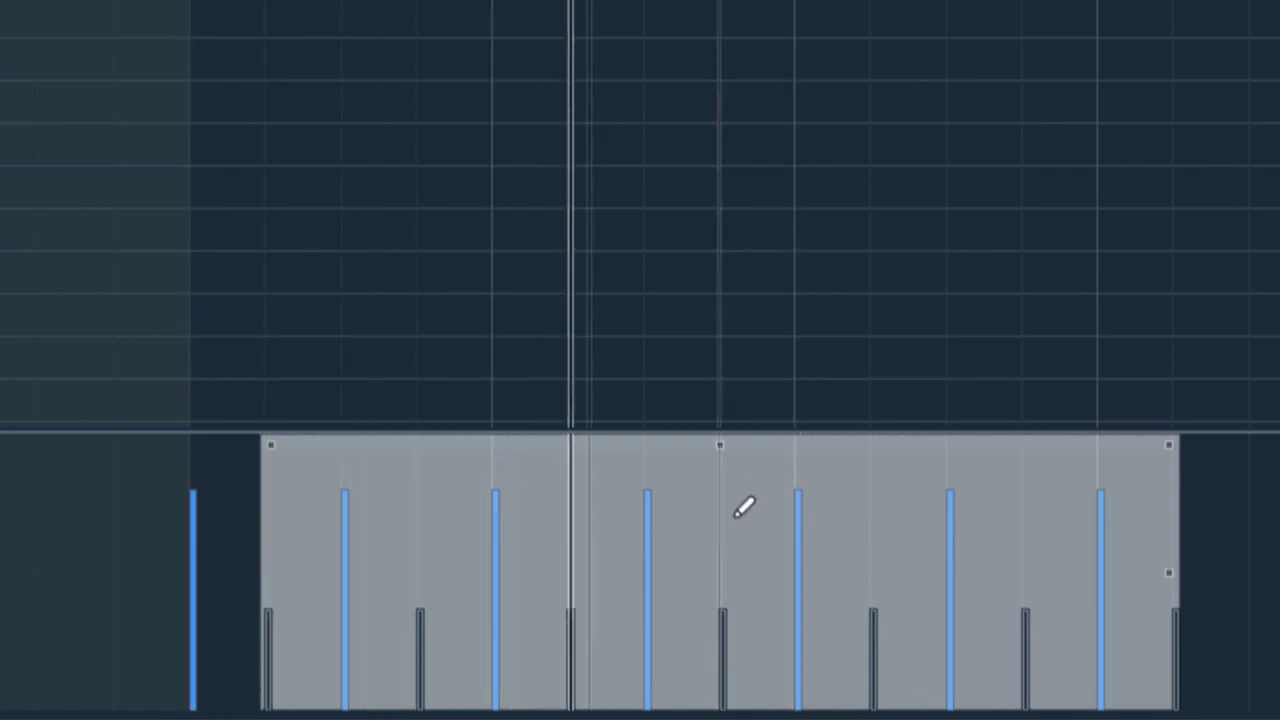
Try raising and lowering the velocities of the selected in-between Closed Hi-Hat hits together during playback
{"action": "left_click_drag", "start_coordinate": [720, 450], "coordinate": [740, 171]}
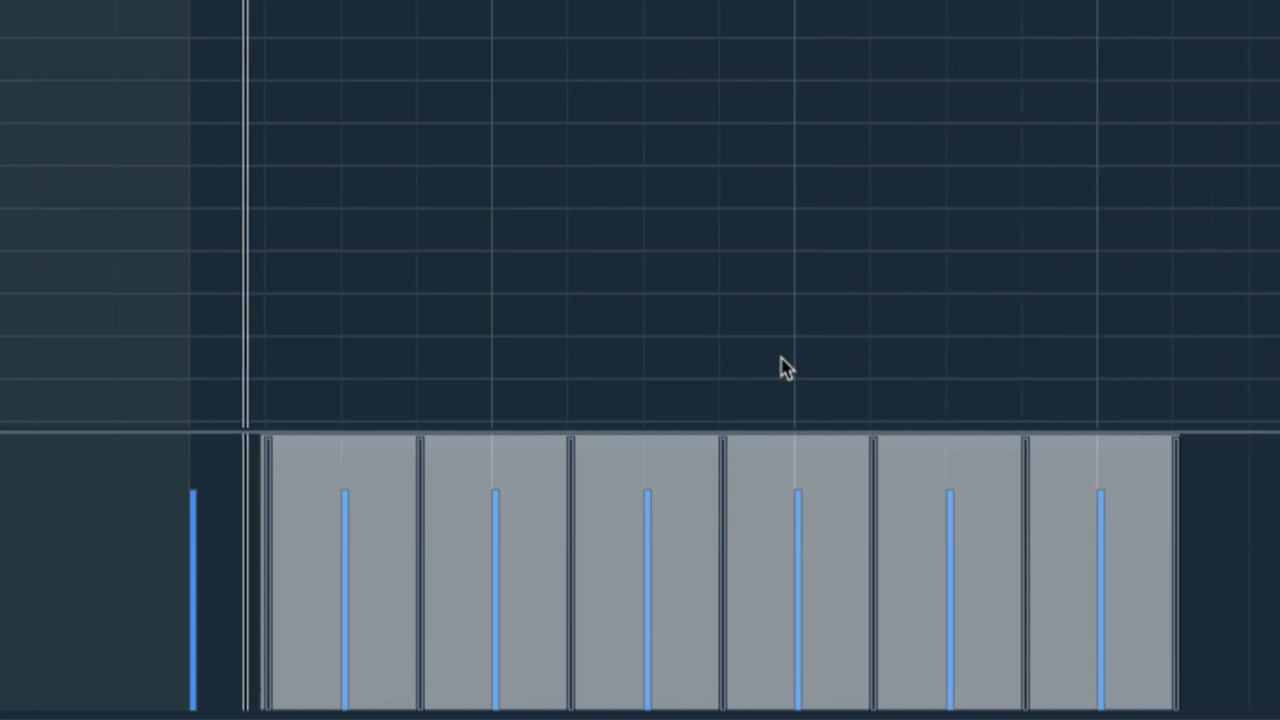
{"action": "key", "text": "ctrl+z"}
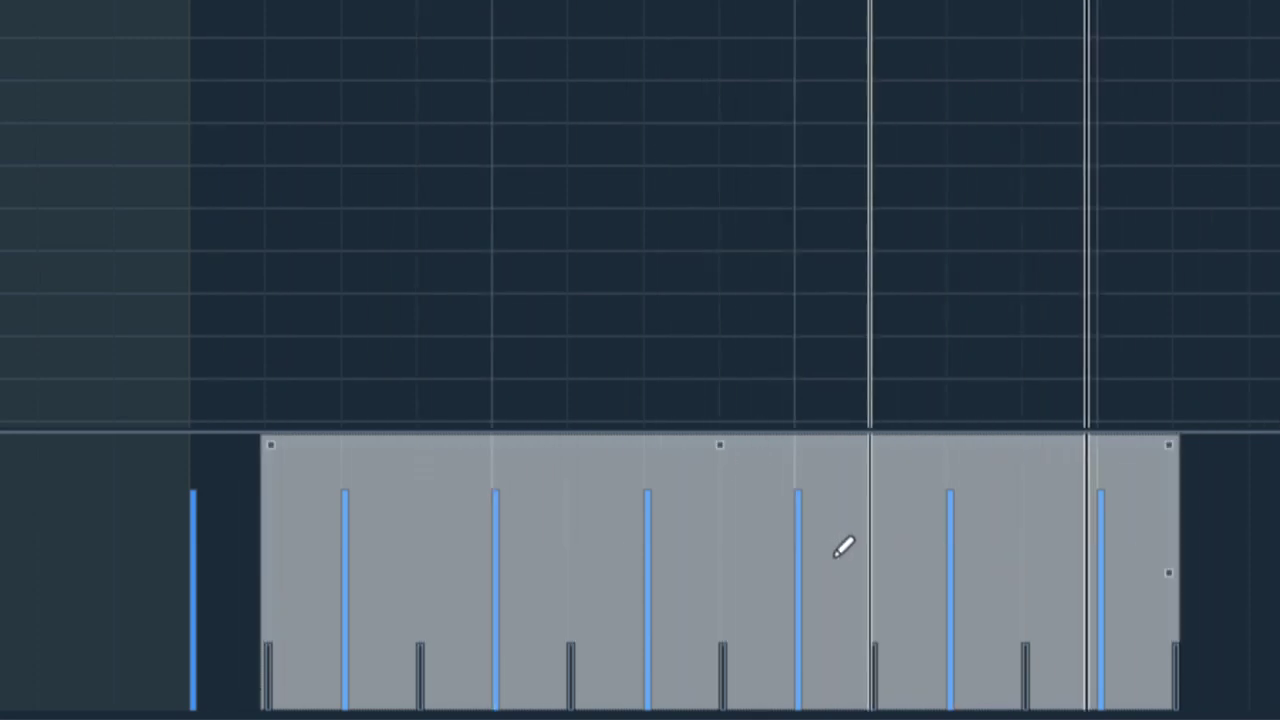
{"action": "left_click_drag", "start_coordinate": [720, 443], "coordinate": [720, 294]}
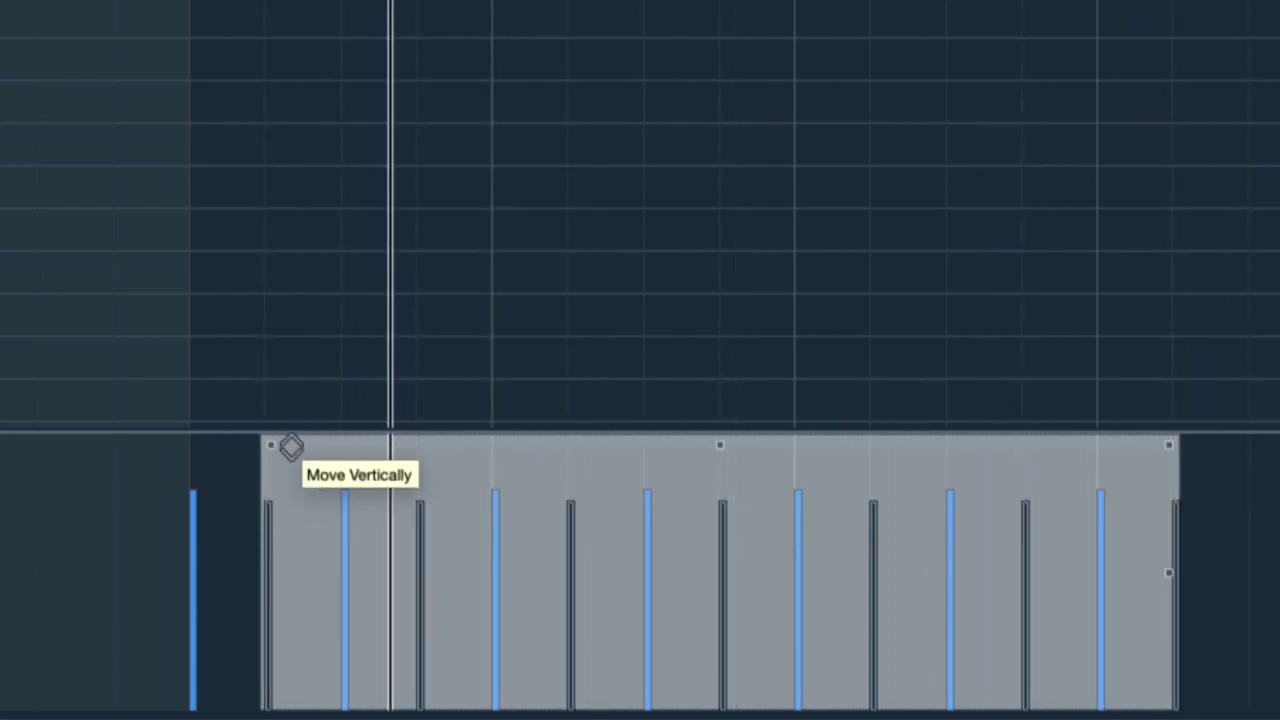
Try tilting the velocities into a rising ramp, first on the in-between Closed Hi-Hat hits, and again on all of them
{"action": "left_click_drag", "start_coordinate": [269, 456], "coordinate": [257, 560]}
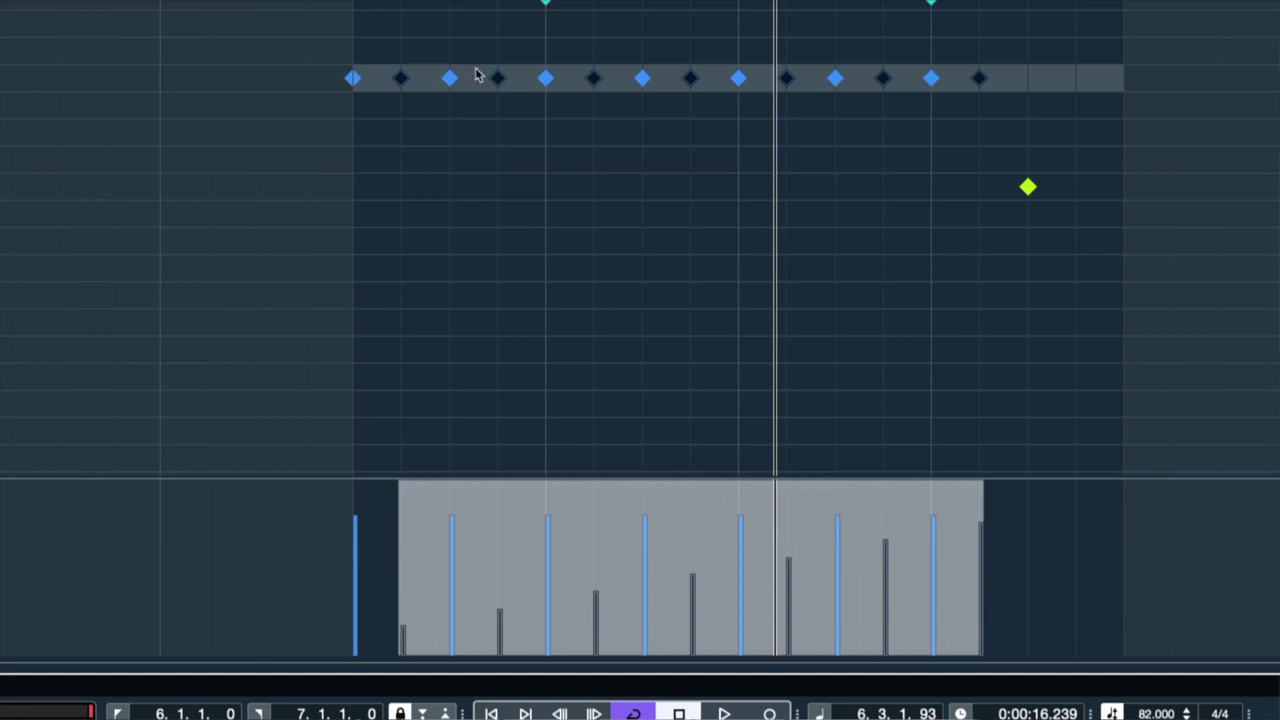
{"action": "key", "text": "ctrl+z"}
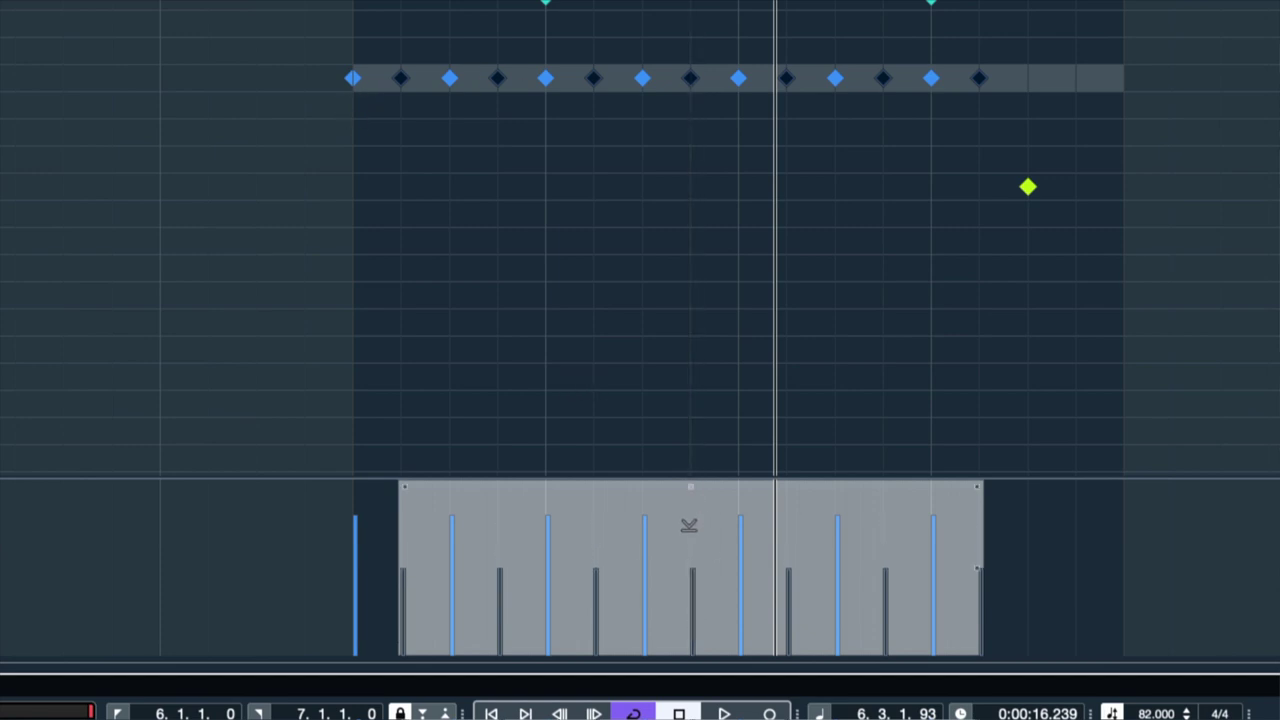
{"action": "left_click_drag", "start_coordinate": [298, 119], "coordinate": [1034, 51]}
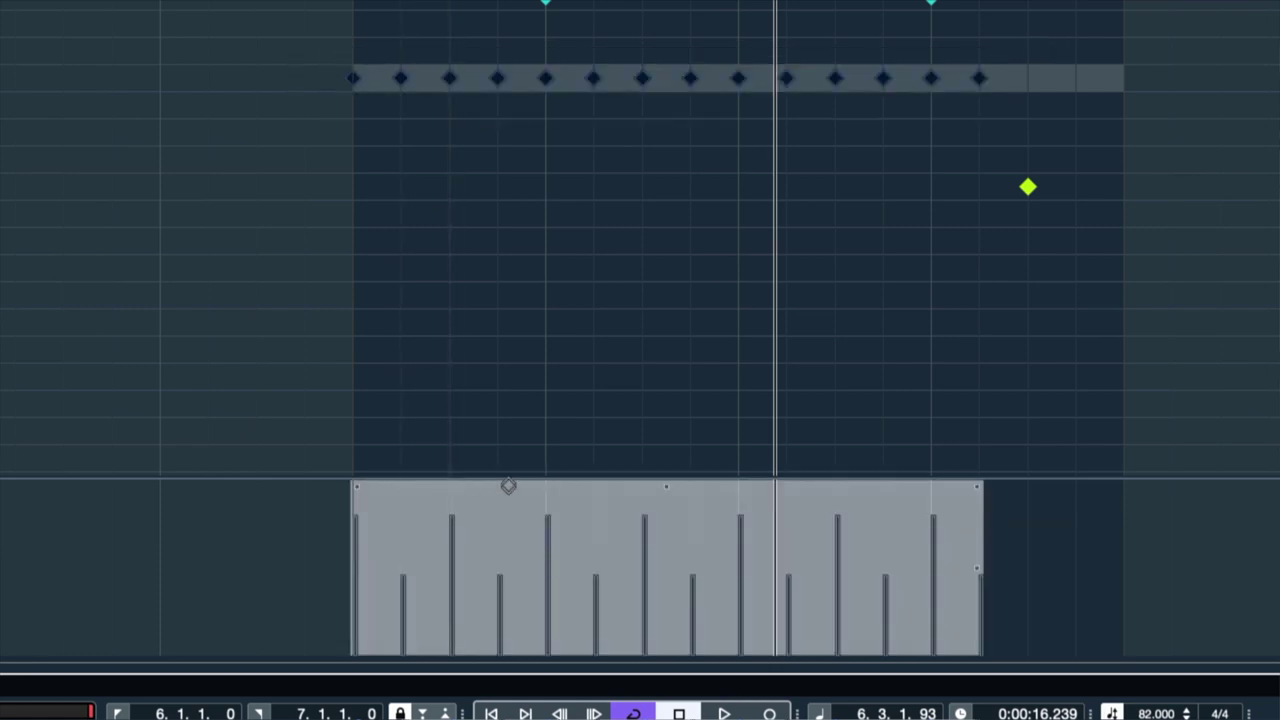
{"action": "left_click_drag", "start_coordinate": [356, 487], "coordinate": [351, 521]}
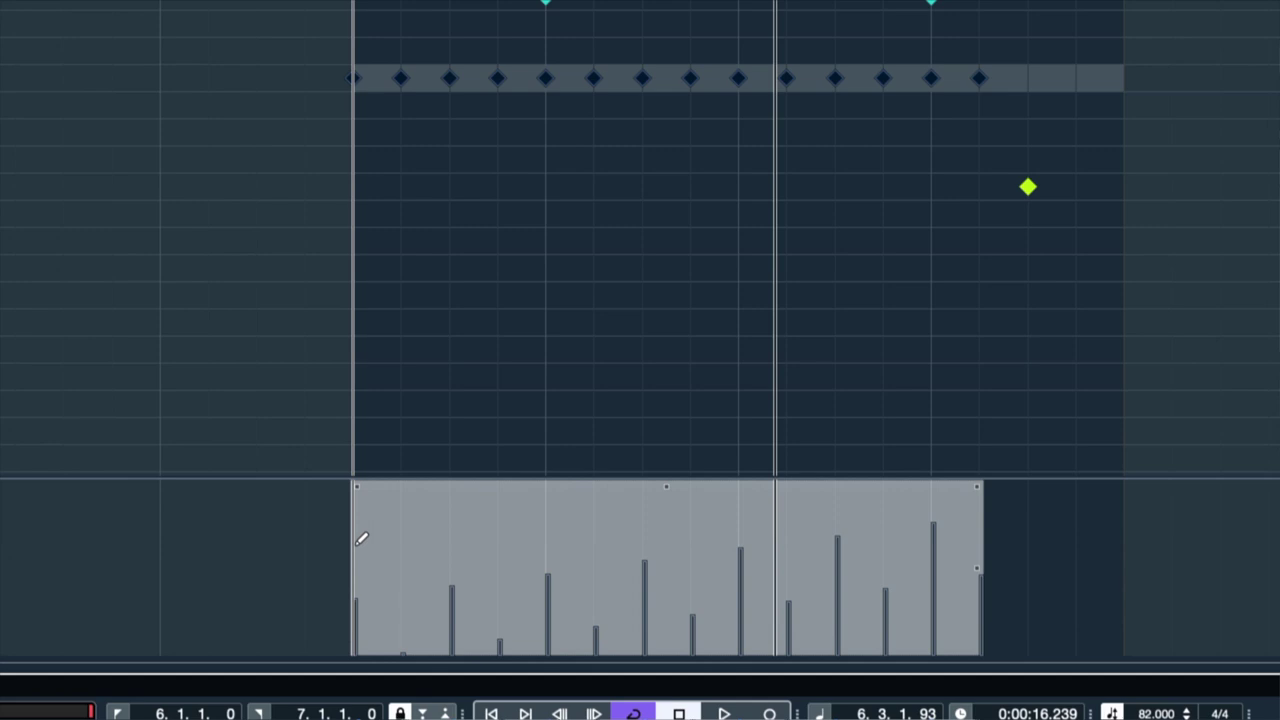
{"action": "key", "text": "space"}
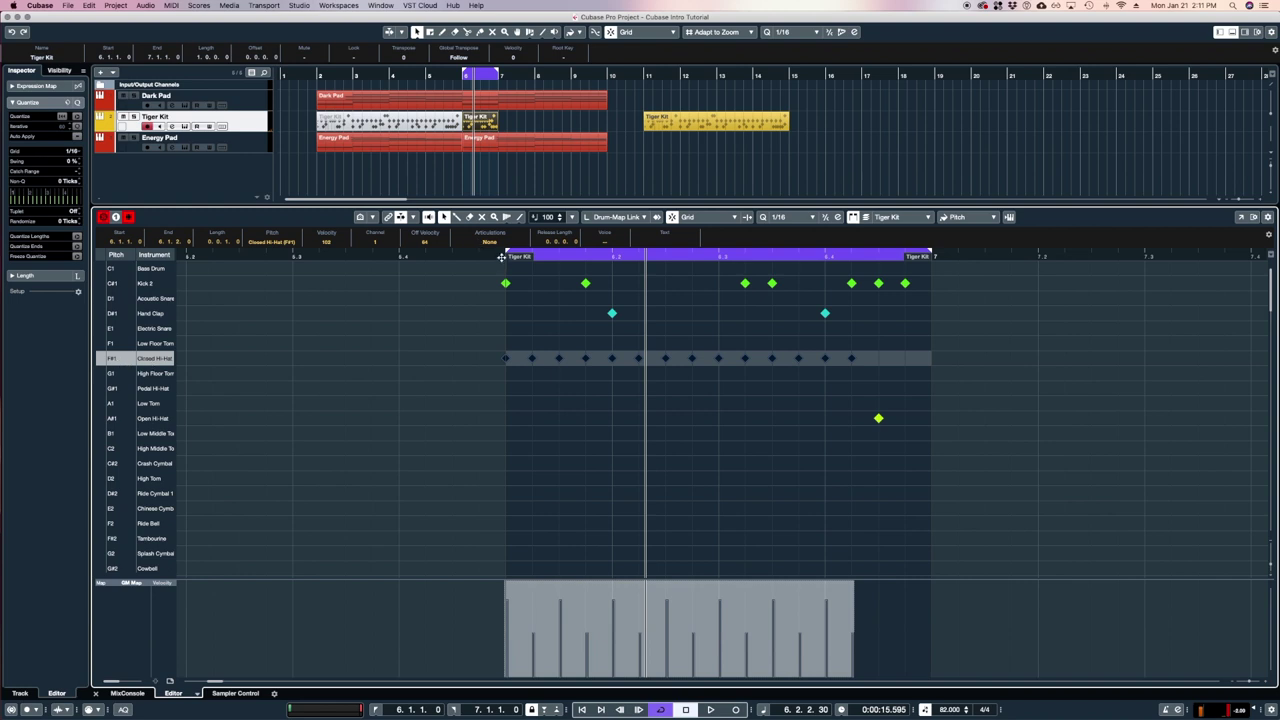
Add Low Floor Tom hits at 6.1.2, 6.1.3, 6.2.3, 6.3.3, 6.3.4 and 6.4.3 while auditioning the loop
{"action": "left_click_drag", "start_coordinate": [501, 257], "coordinate": [507, 284]}
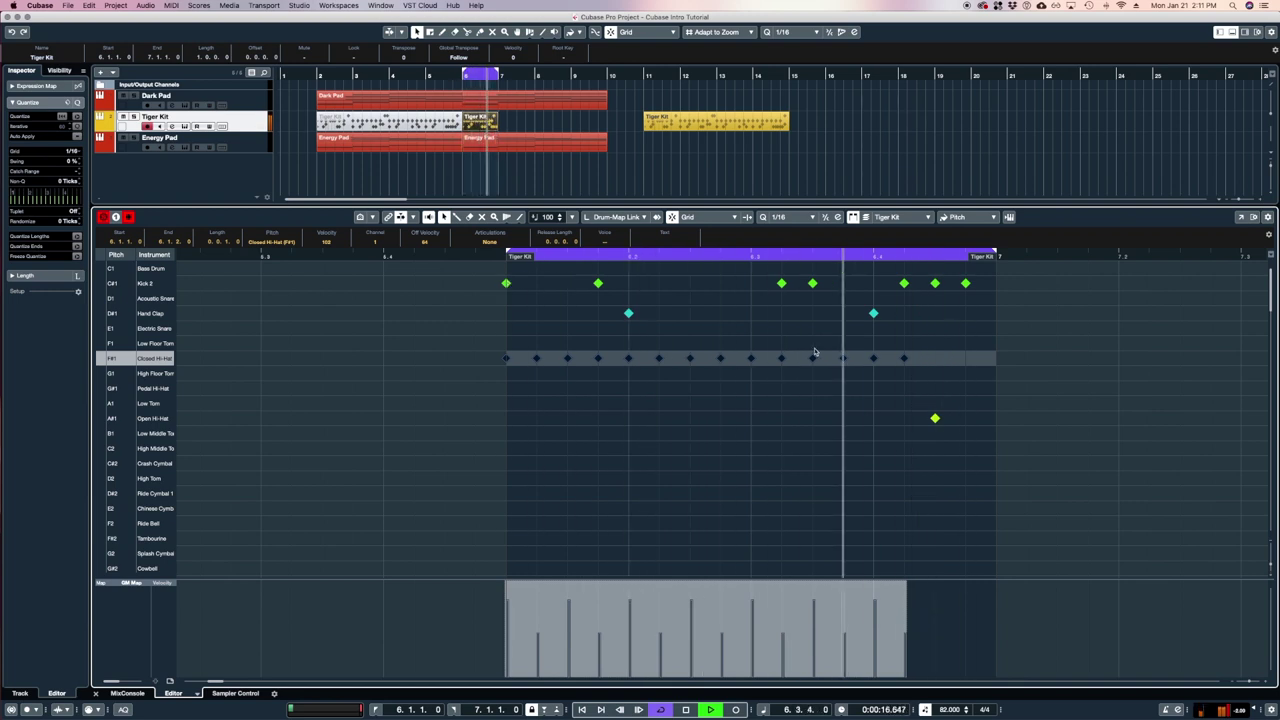
{"action": "key", "text": "space"}
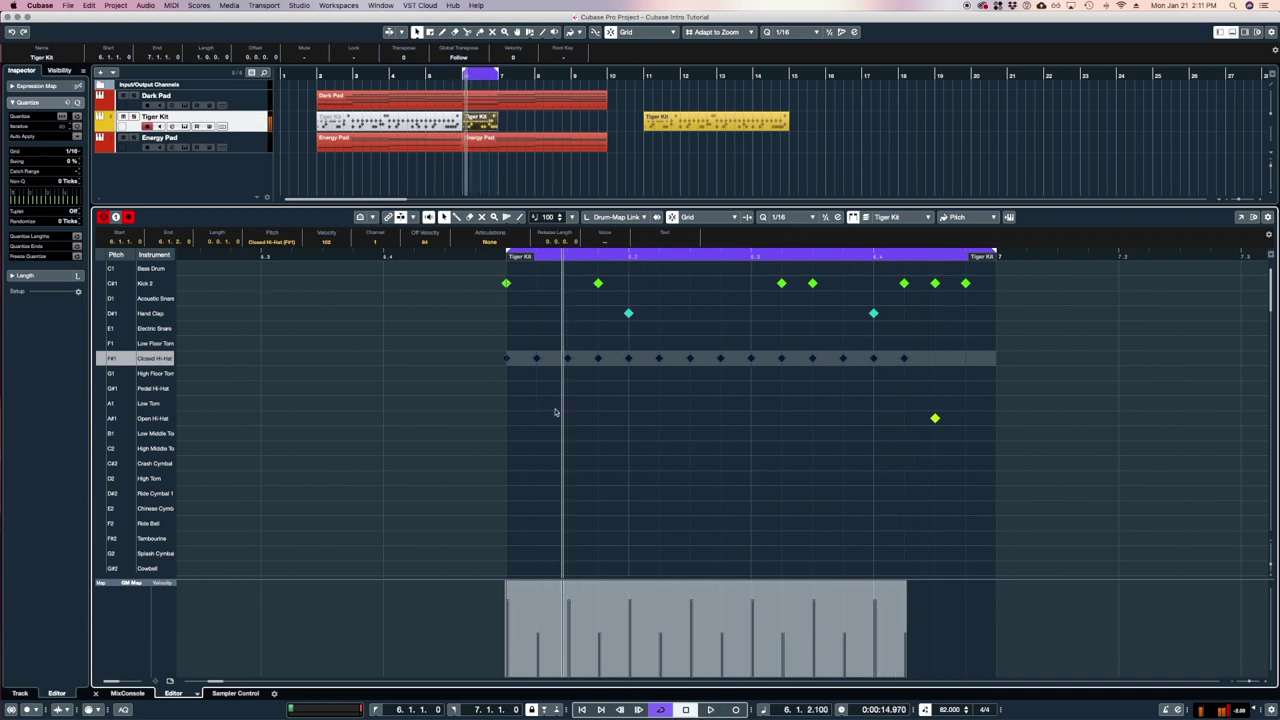
{"action": "left_click", "coordinate": [568, 343]}
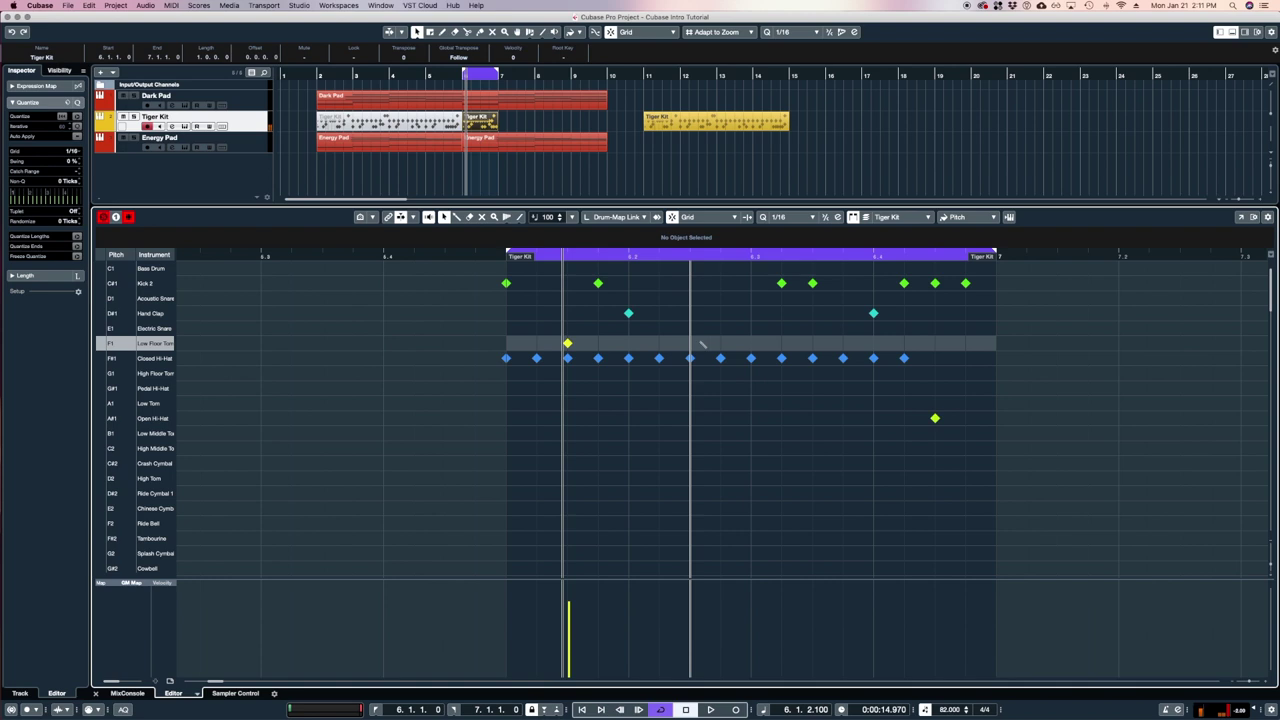
{"action": "key", "text": "space"}
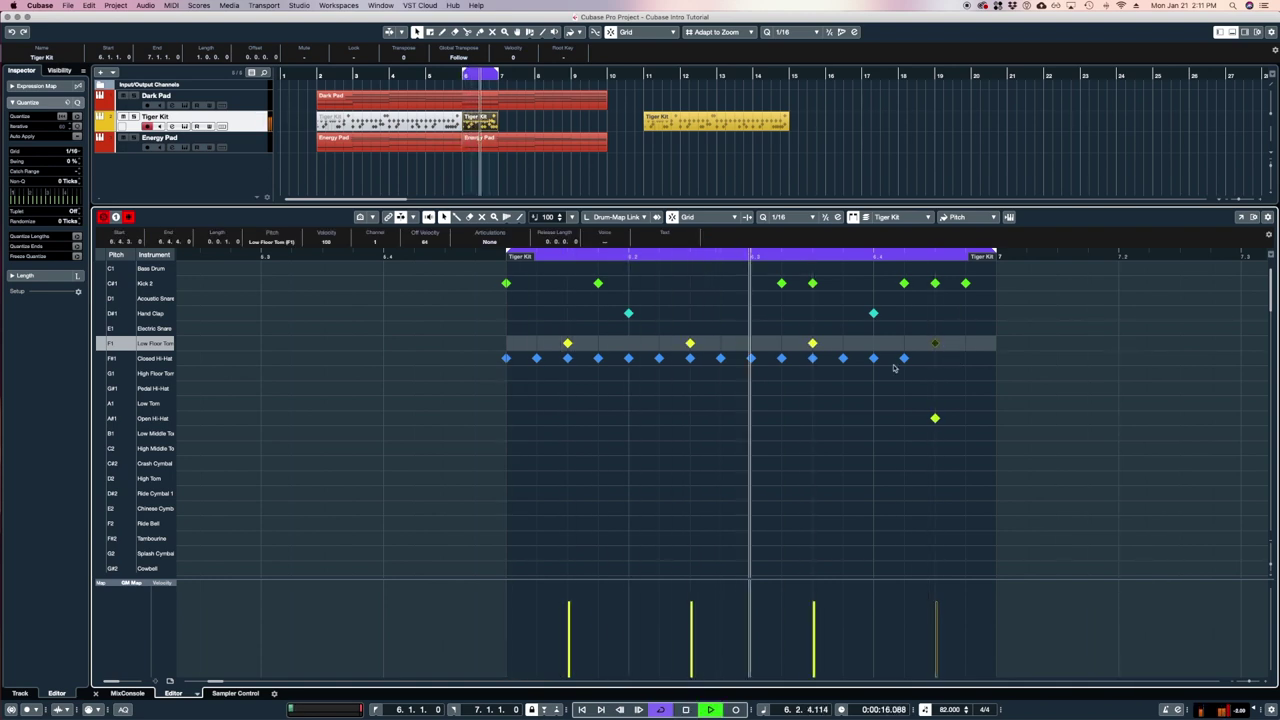
{"action": "left_click", "coordinate": [935, 343]}
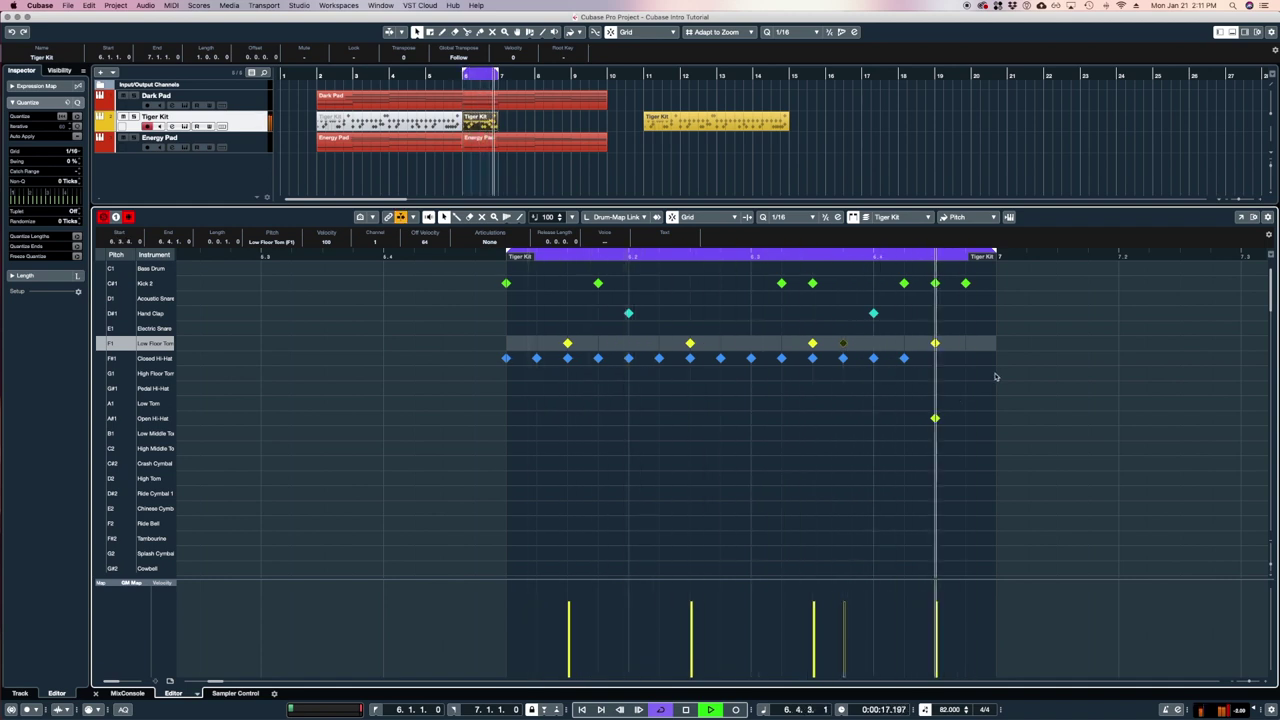
{"action": "left_click", "coordinate": [536, 343]}
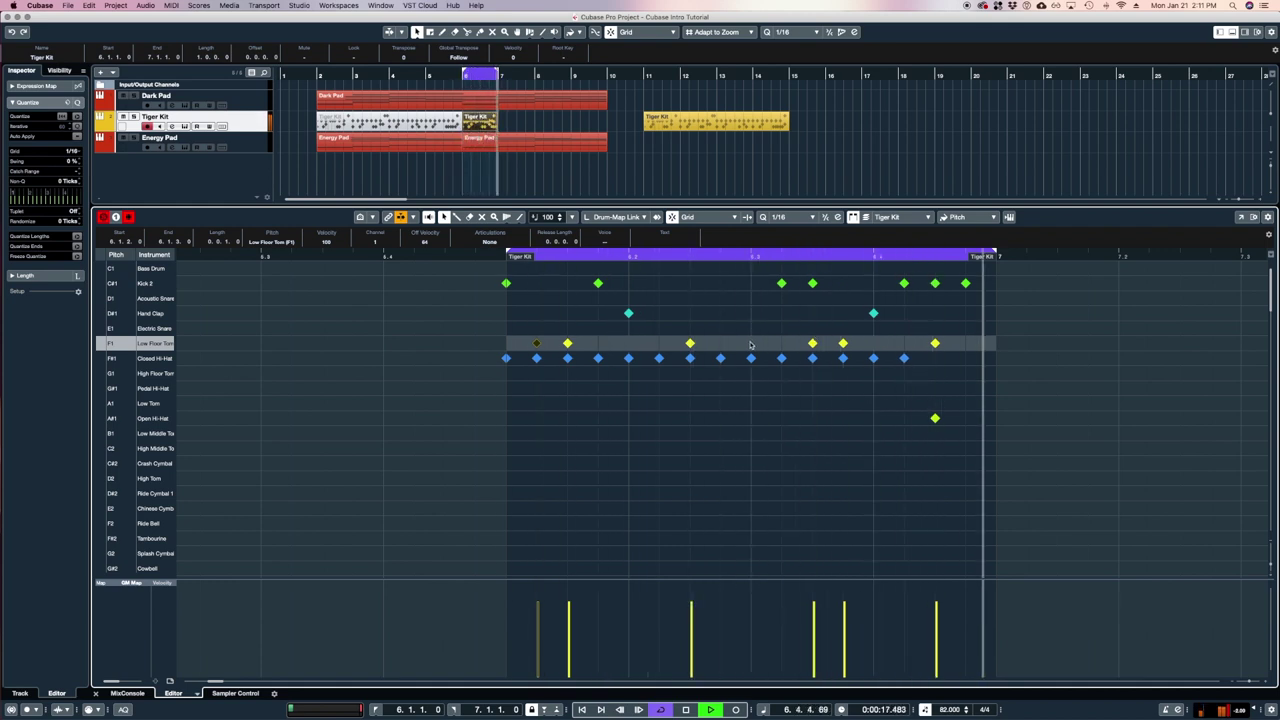
{"action": "key", "text": "space"}
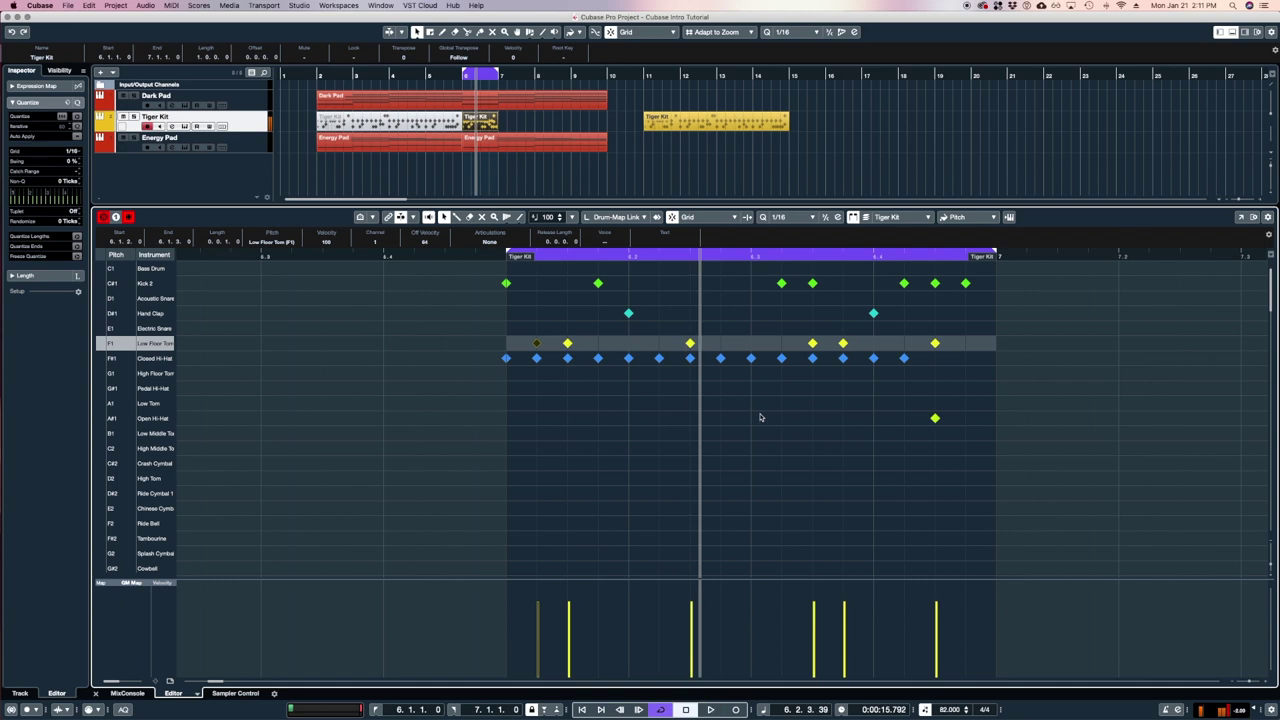
Place a High Floor Tom hit at 6.1.4 and shift it through the instruments to Low Middle Tom
{"action": "left_click", "coordinate": [598, 373]}
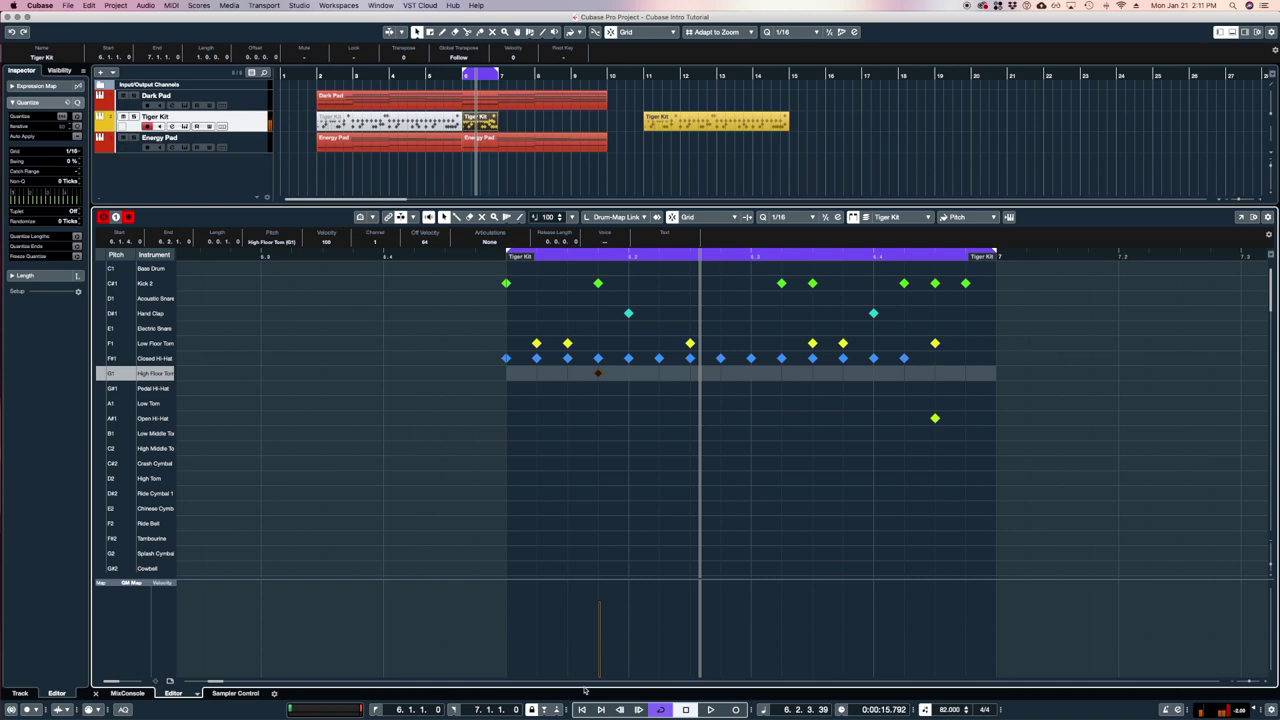
{"action": "key", "text": "Up"}
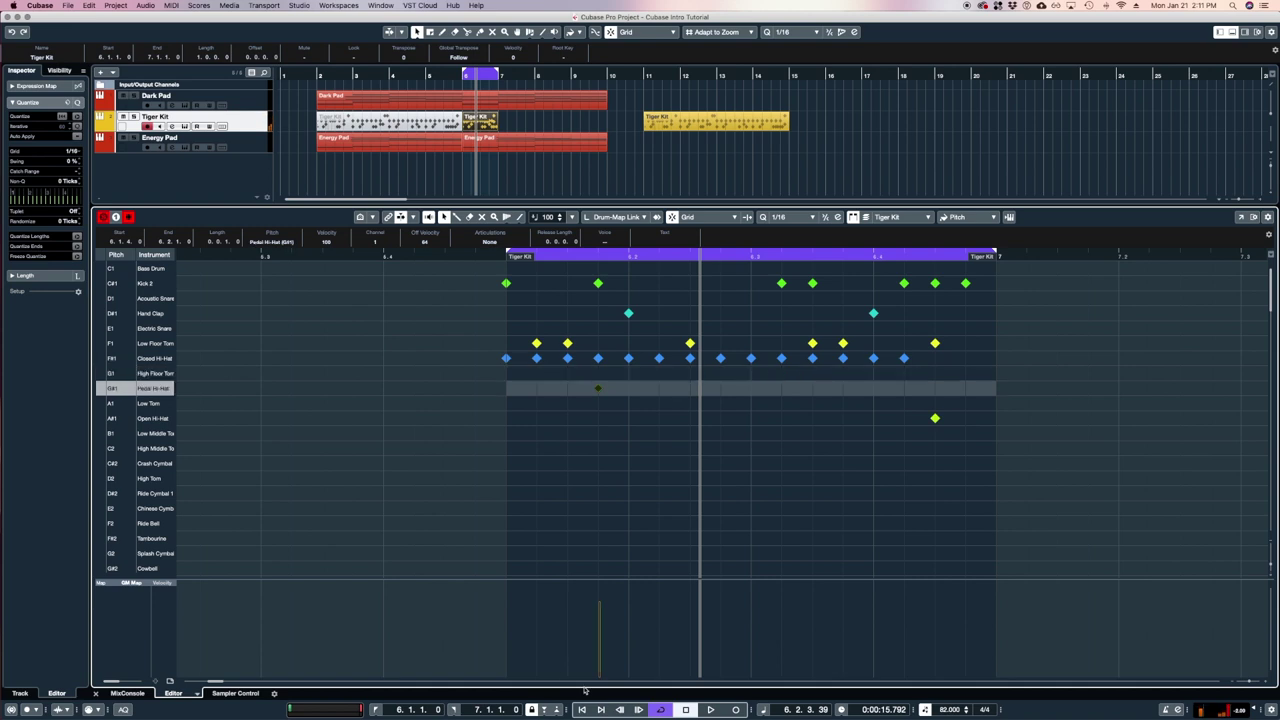
{"action": "key", "text": "Up"}
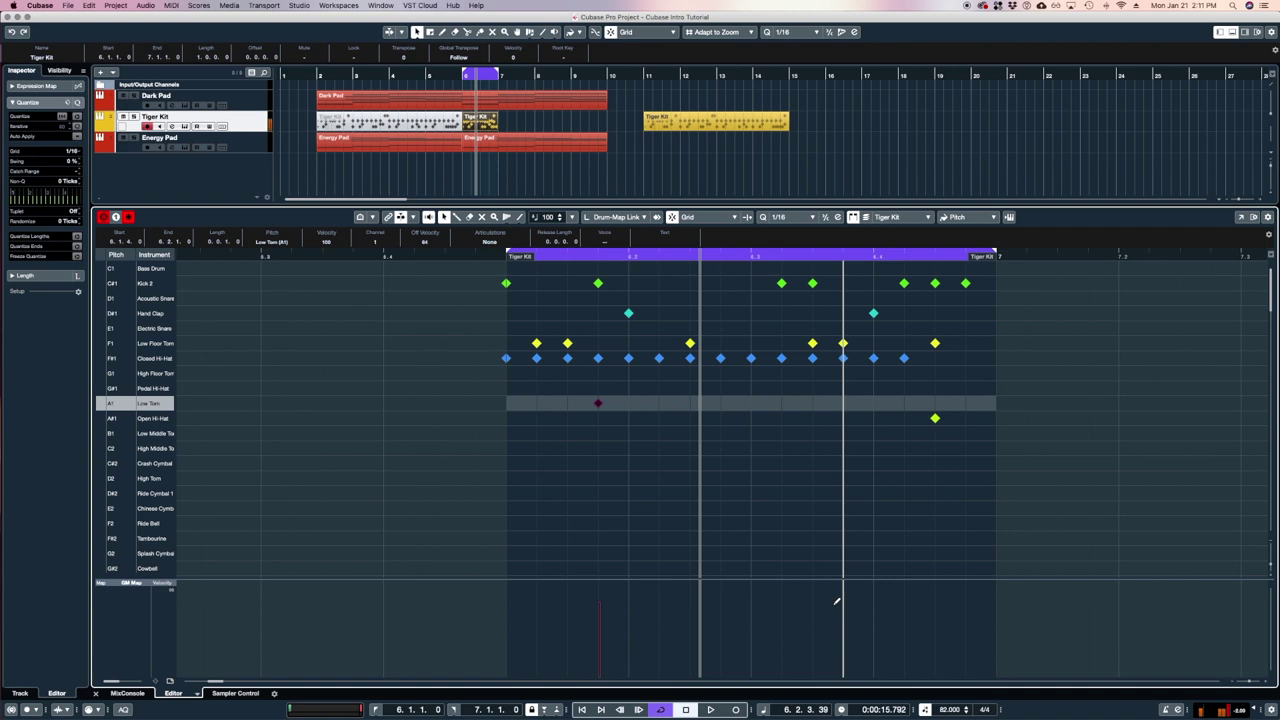
{"action": "key", "text": "Up"}
{"action": "key", "text": "Up"}
{"action": "key", "text": "Up"}
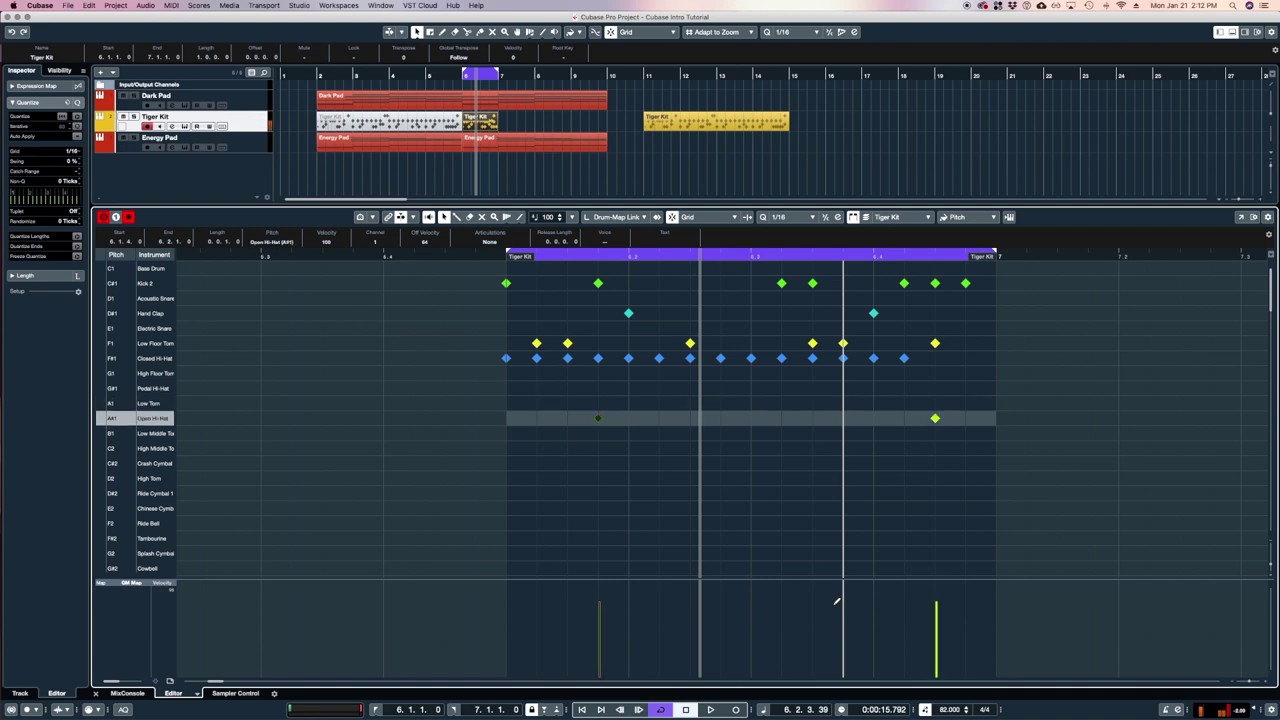
{"action": "key", "text": "Down"}
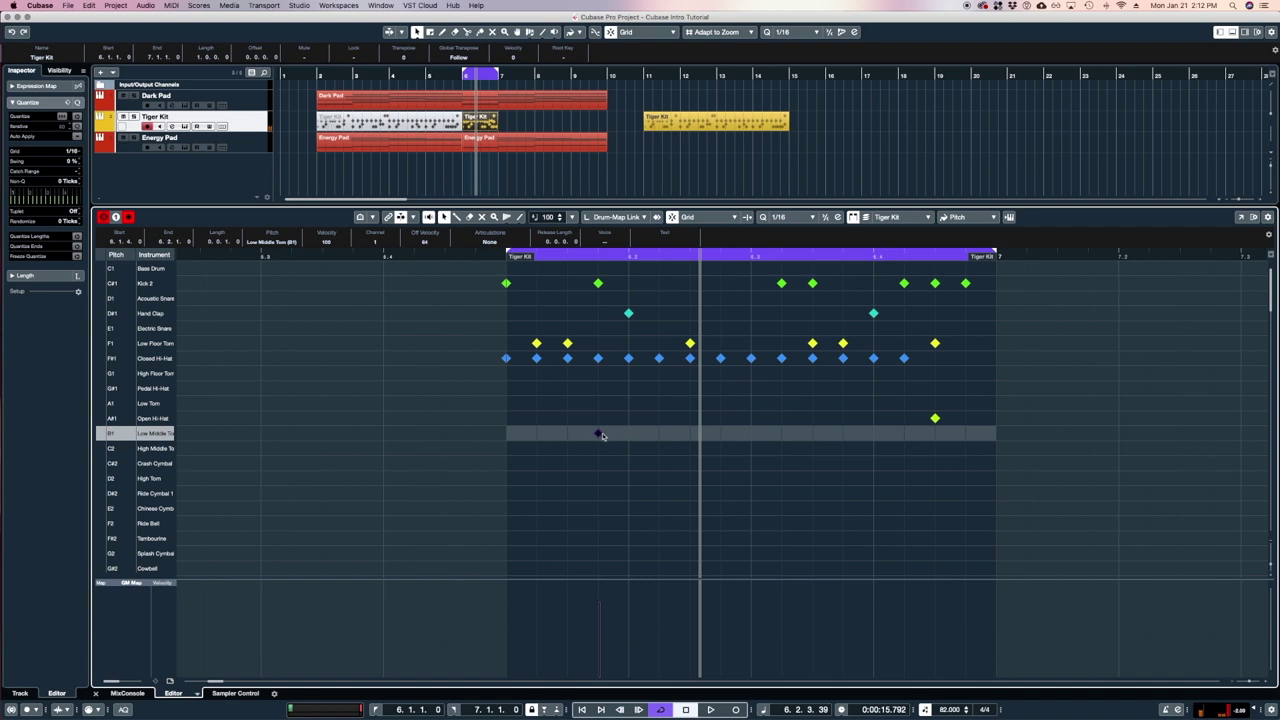
Move the Low Middle Tom hit to 6.1.3, add more at 6.2.3, 6.3.3, 6.4.3 and 6.4.4, and play the loop
{"action": "left_click_drag", "start_coordinate": [630, 436], "coordinate": [569, 434]}
{"action": "key", "text": "space"}
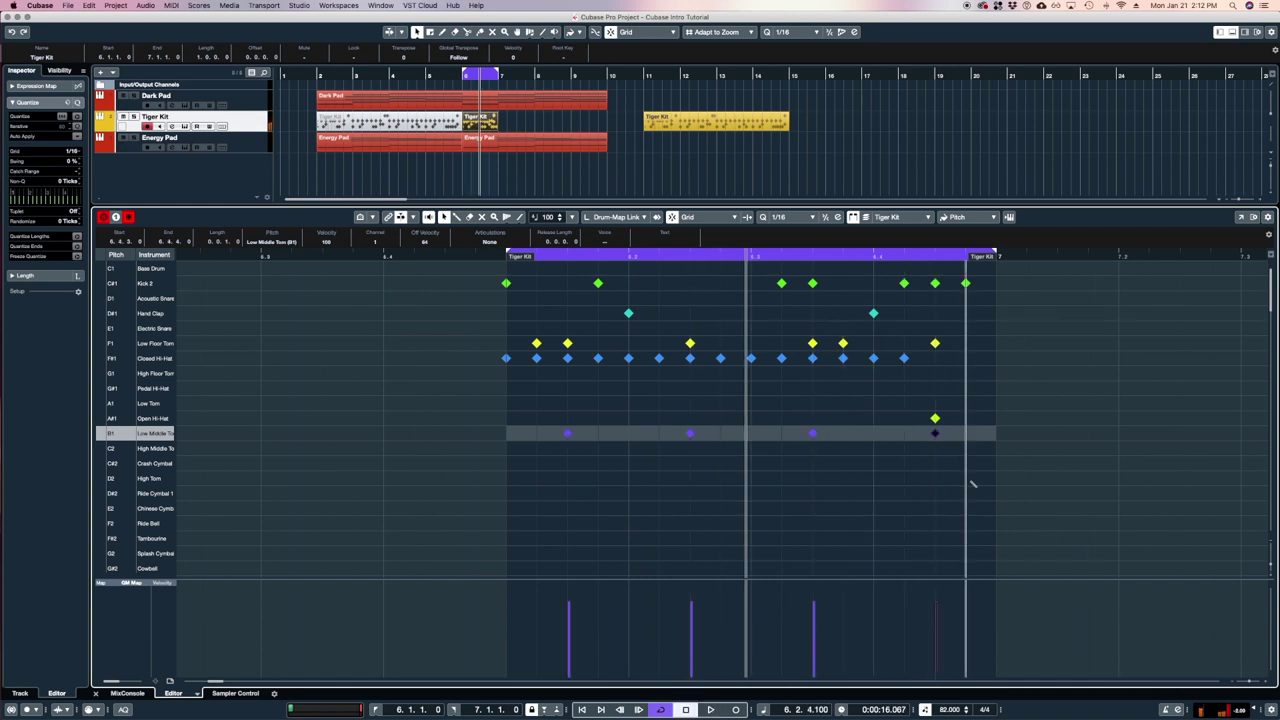
{"action": "key", "text": "space"}
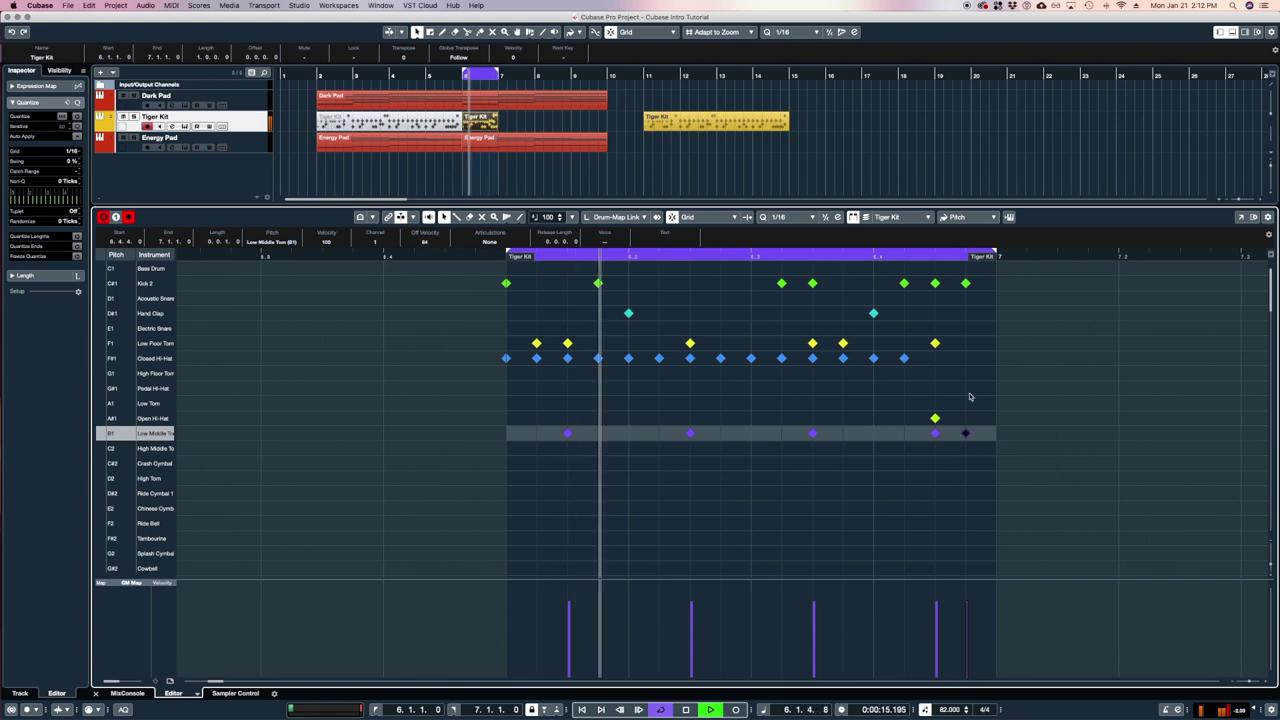
{"action": "key", "text": "space"}
Repeat the bar 6 Tiger Kit part up to bar 10, glue the repeats into one part and open it for editing
{"action": "key", "text": "Return"}
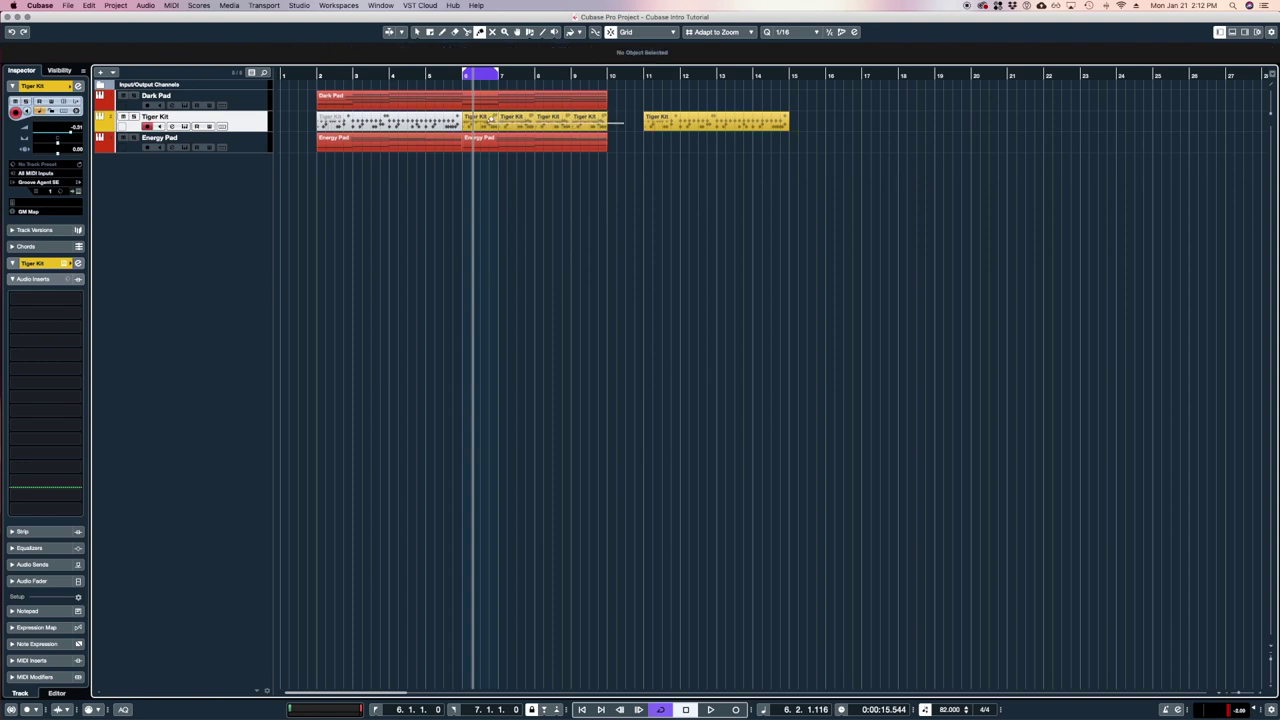
{"action": "left_click", "coordinate": [482, 118]}
{"action": "left_click", "coordinate": [491, 118]}
{"action": "double_click", "coordinate": [491, 118]}
Extend the cycle range from bar 6 to bar 10 and play the combined Tiger Kit pattern
{"action": "scroll", "coordinate": [673, 432], "scroll_direction": "down", "scroll_amount": 8}
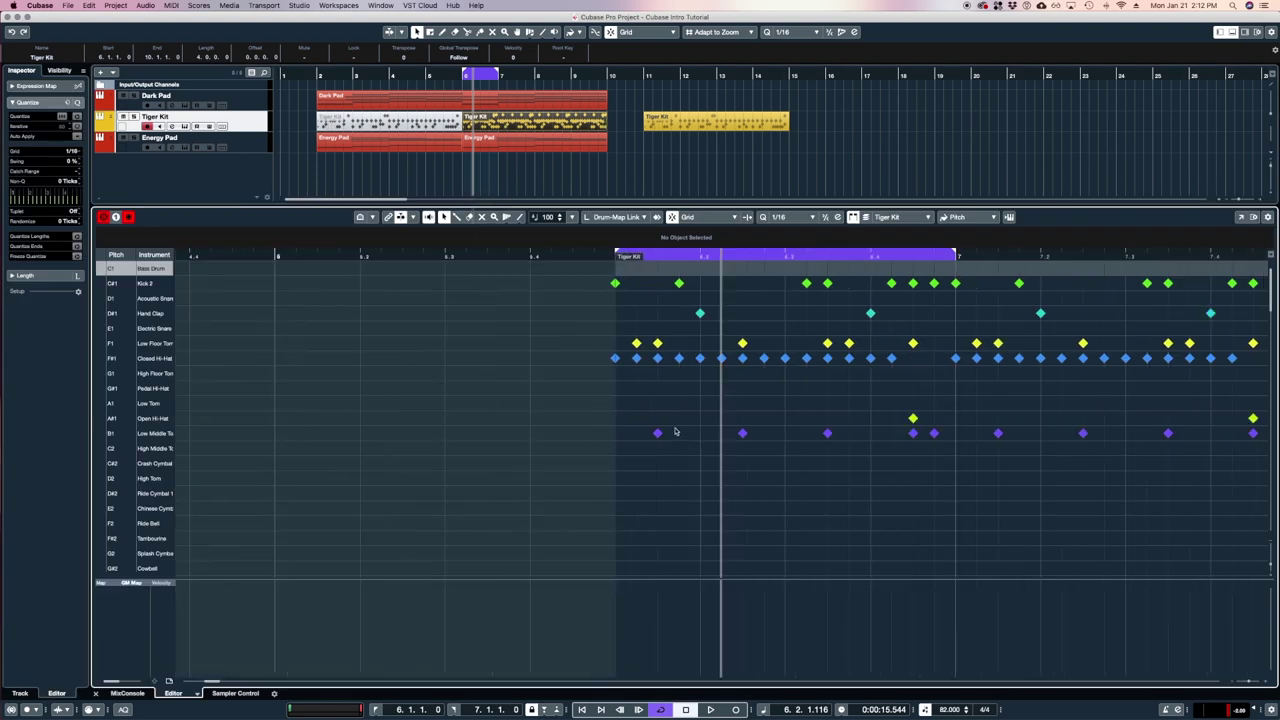
{"action": "scroll", "coordinate": [817, 405], "scroll_direction": "up", "scroll_amount": 5}
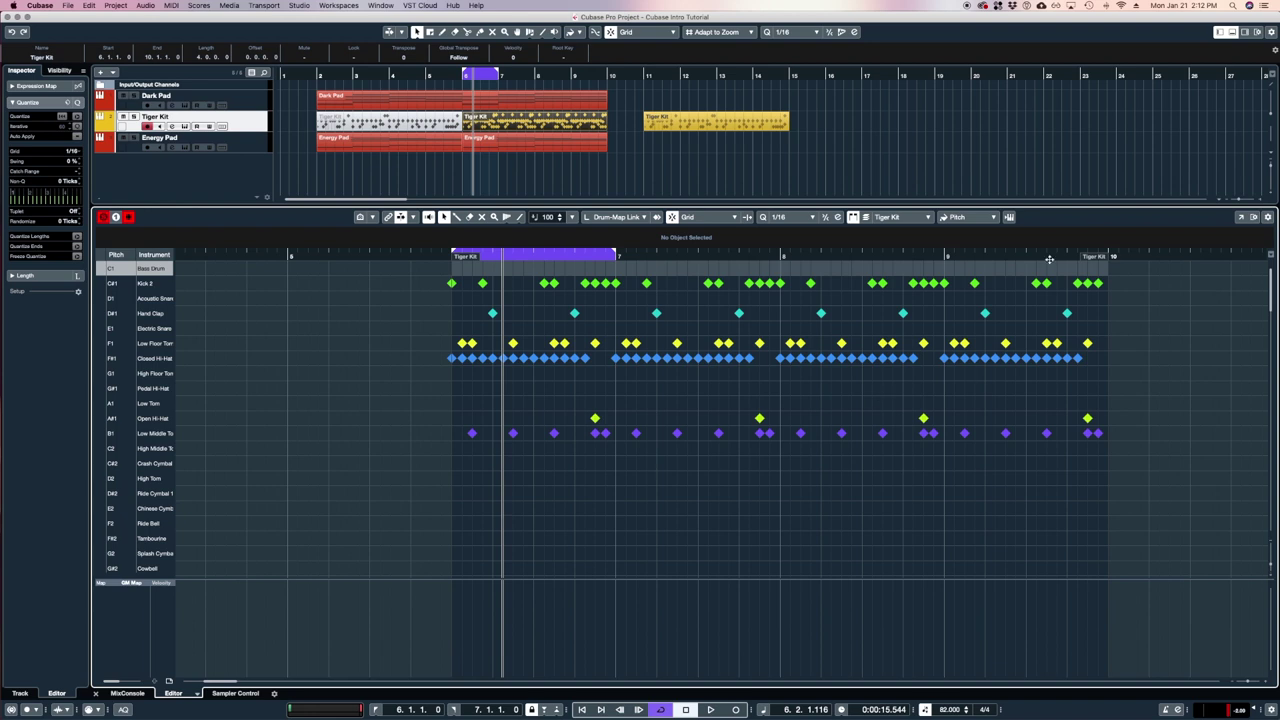
{"action": "left_click_drag", "start_coordinate": [619, 255], "coordinate": [1093, 288]}
{"action": "key", "text": "space"}
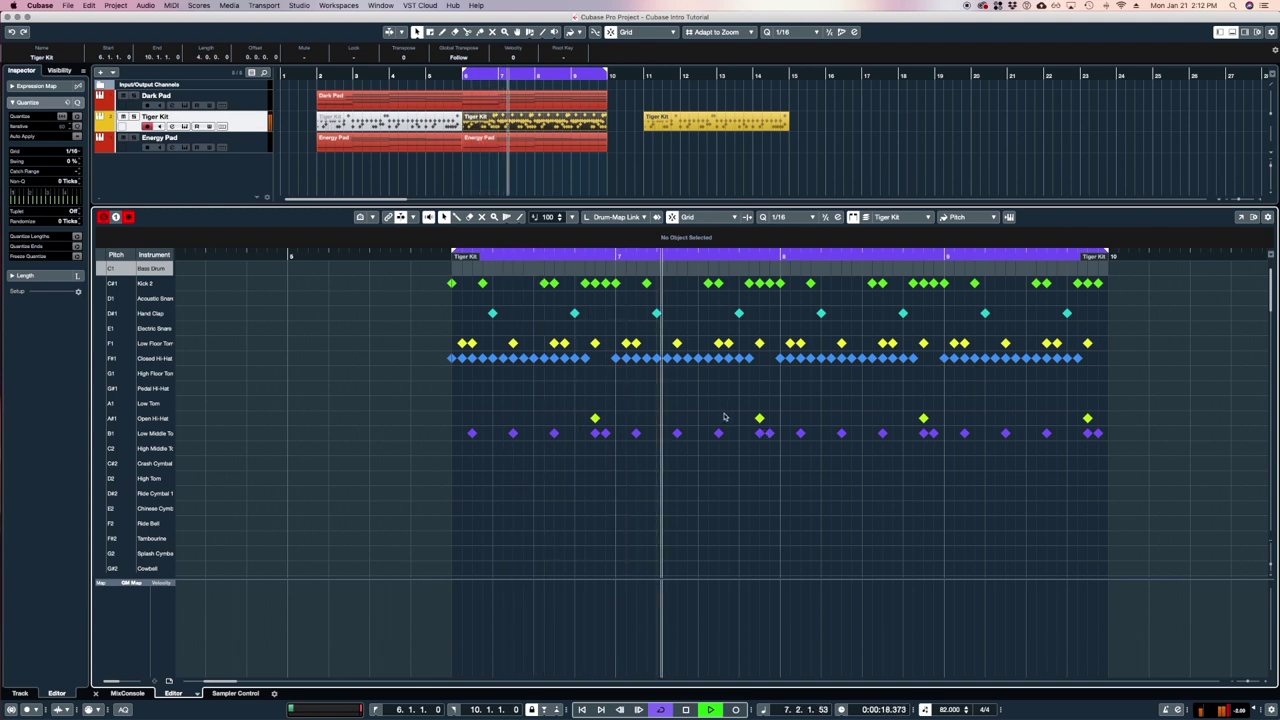
{"action": "key", "text": "h"}
{"action": "key", "text": "h"}
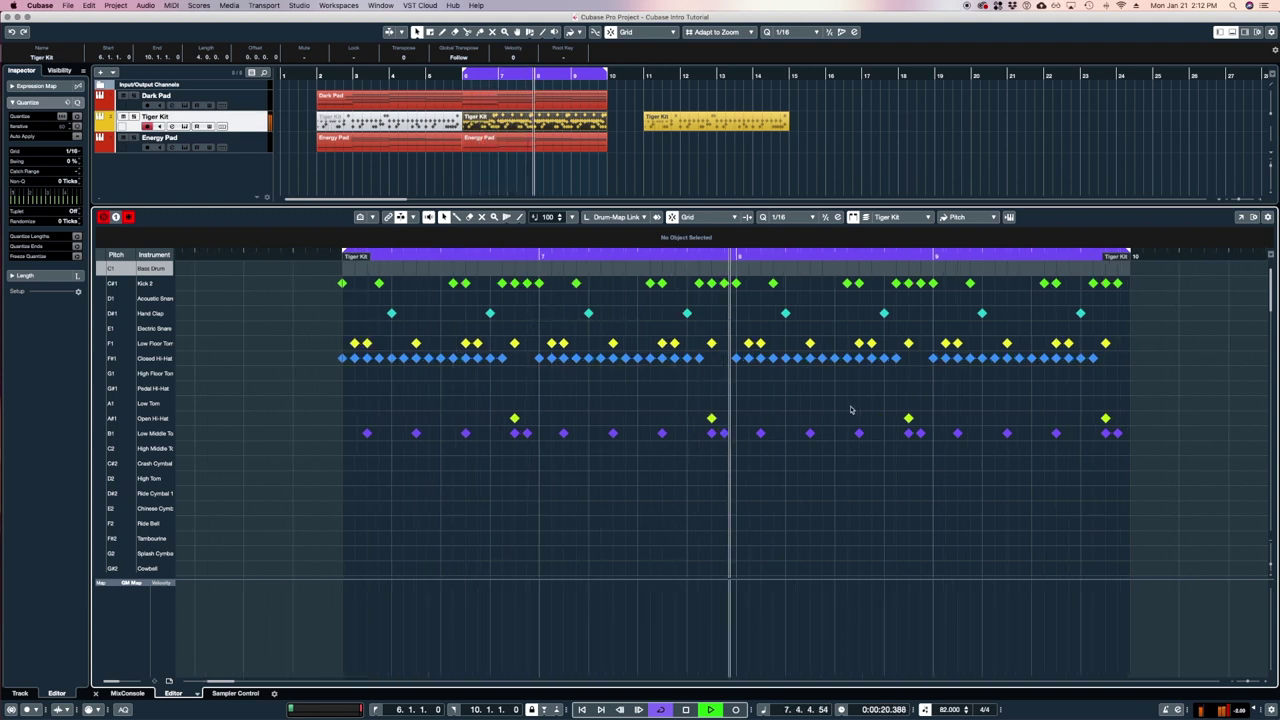
{"action": "key", "text": "space"}
Play the pattern from 7.3.1 and add a Hand Clap hit at 7.4.2
{"action": "left_click", "coordinate": [564, 256]}
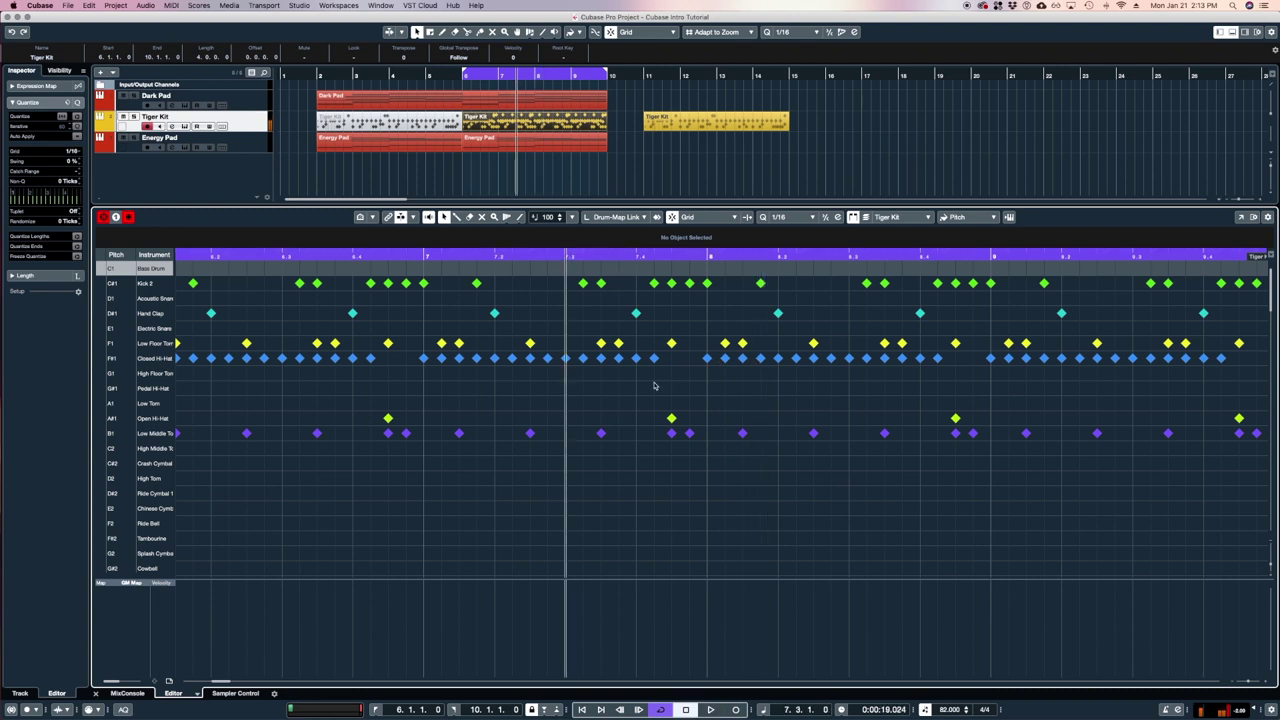
{"action": "key", "text": "space"}
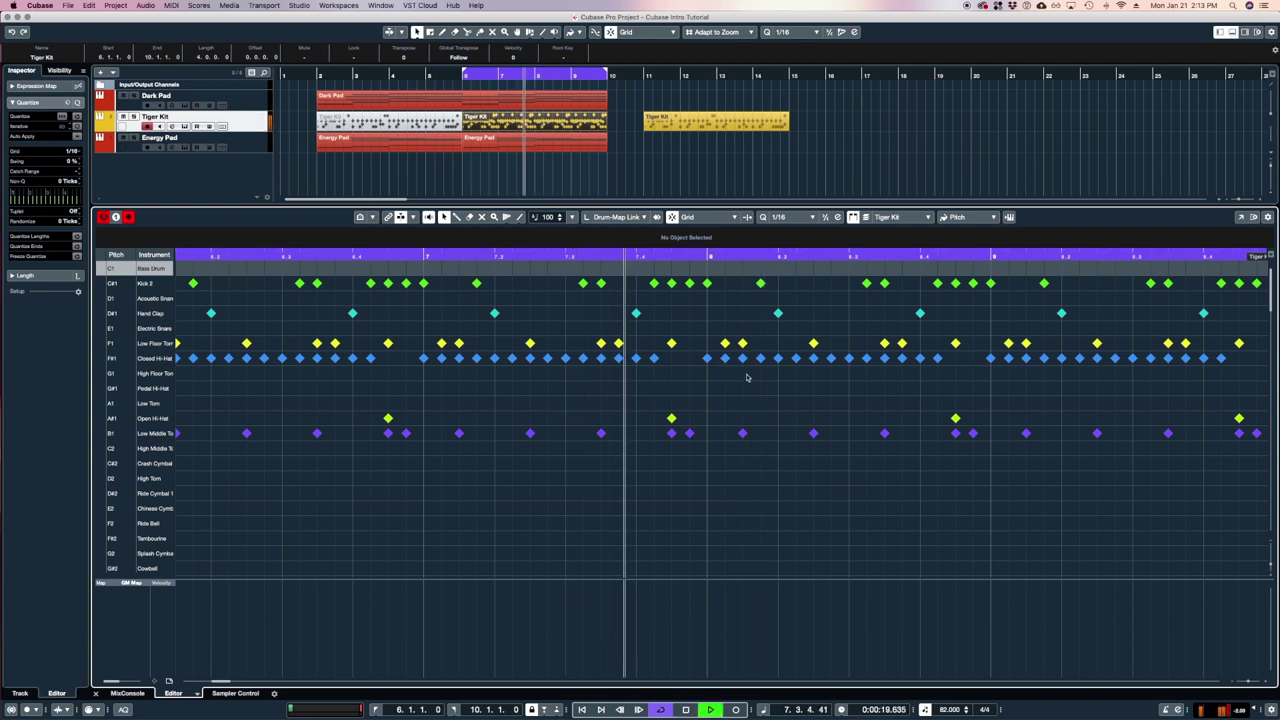
{"action": "key", "text": "space"}
{"action": "left_click", "coordinate": [654, 313]}
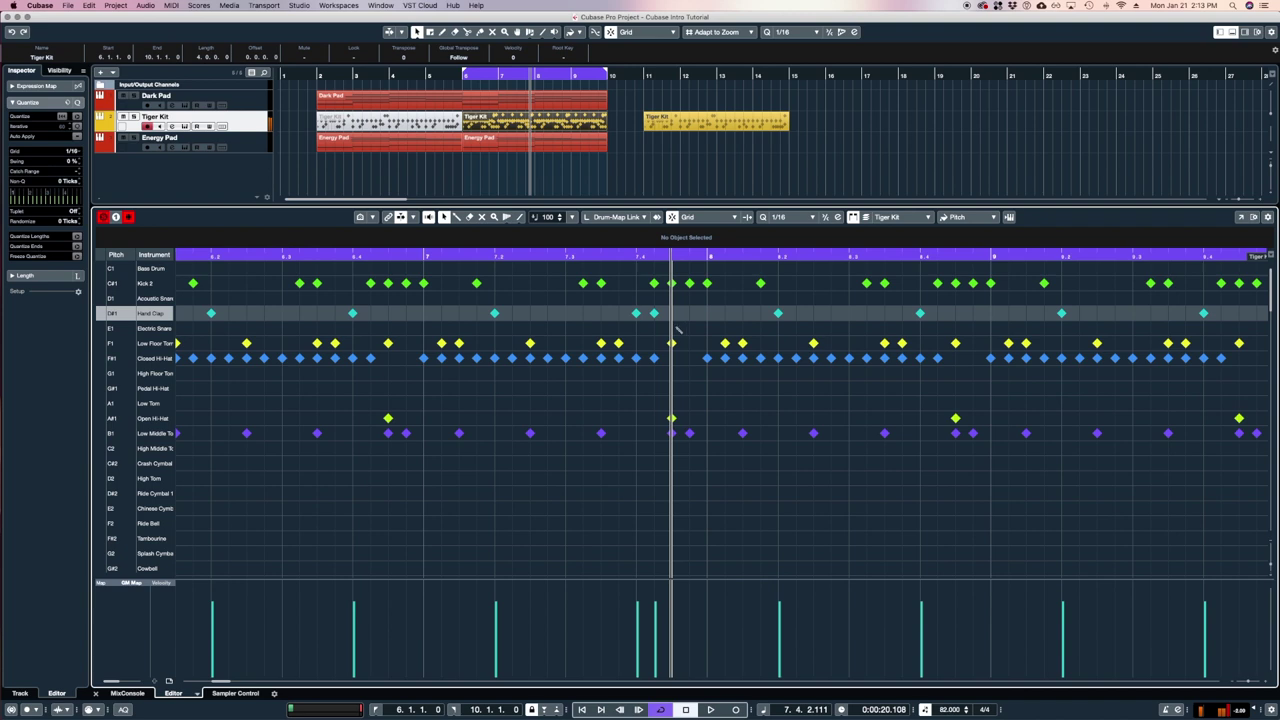
{"action": "left_click", "coordinate": [672, 373]}
{"action": "left_click", "coordinate": [689, 373]}
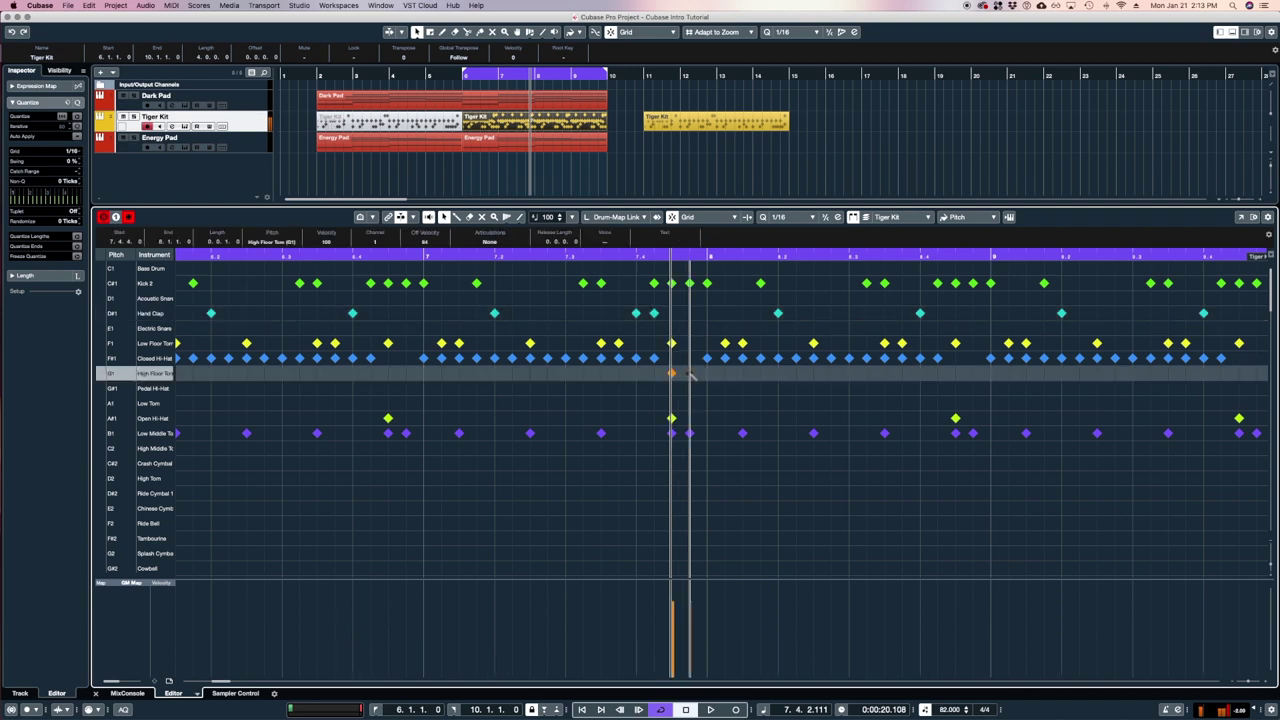
{"action": "left_click", "coordinate": [689, 388]}
{"action": "left_click", "coordinate": [672, 403]}
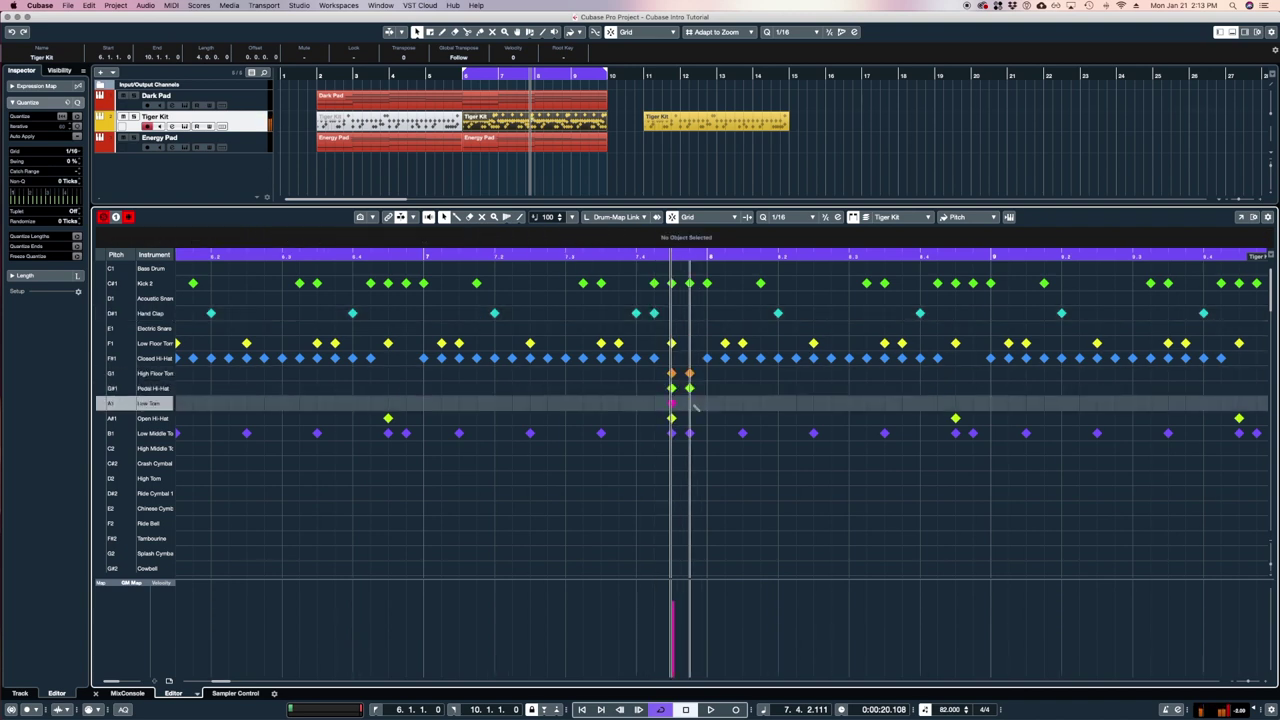
{"action": "left_click", "coordinate": [689, 388]}
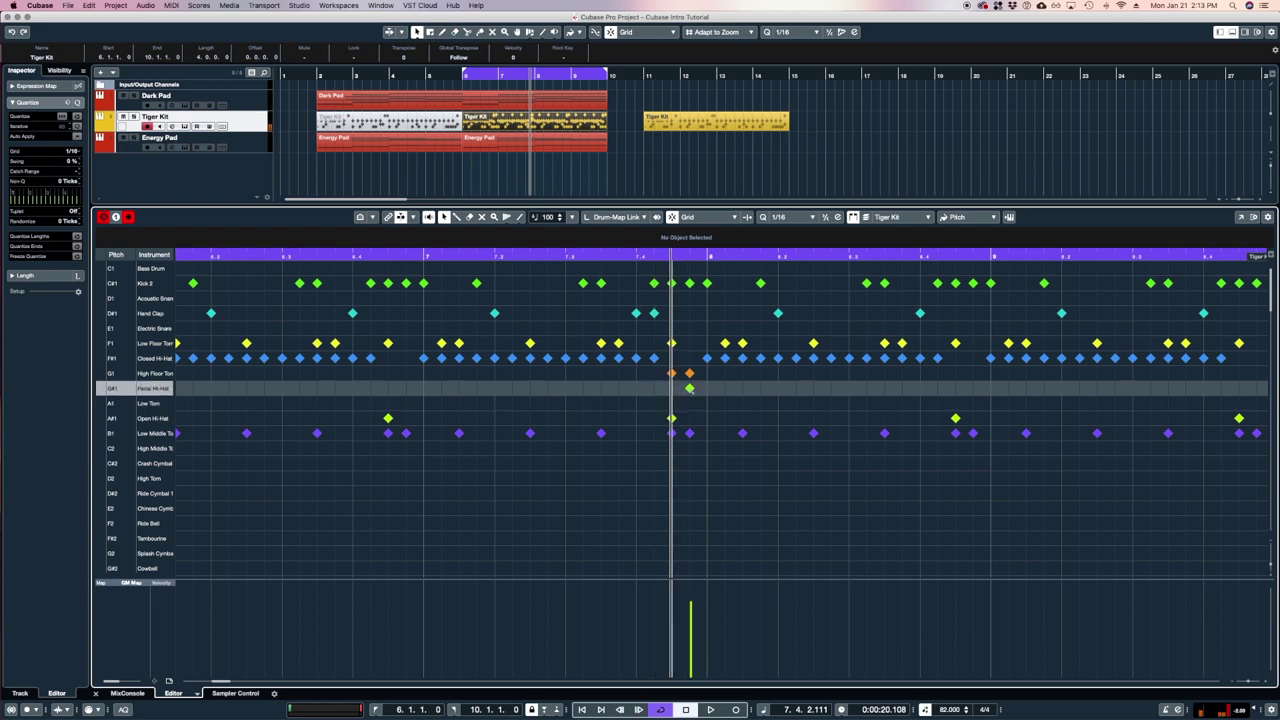
{"action": "left_click", "coordinate": [689, 373]}
{"action": "left_click", "coordinate": [672, 373]}
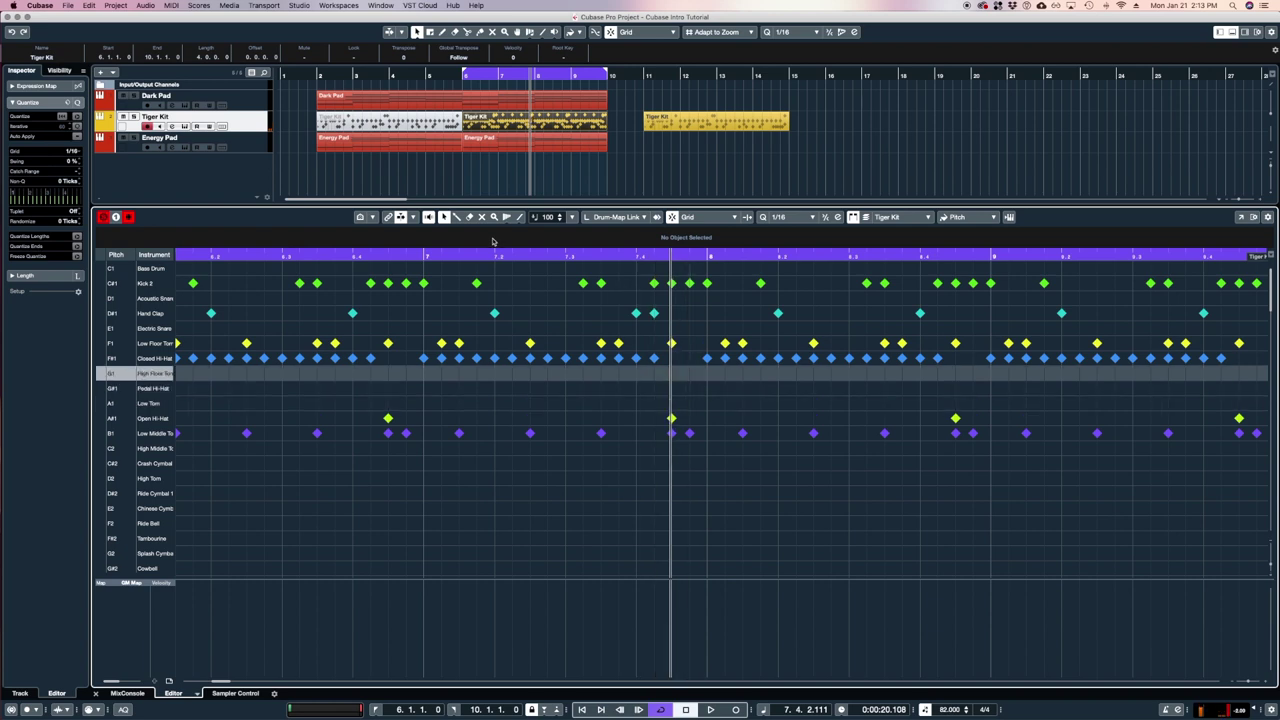
Play the Tiger Kit pattern from 7.1.1 and try an extra Hand Clap hit at 9.4.2
{"action": "left_click", "coordinate": [425, 255]}
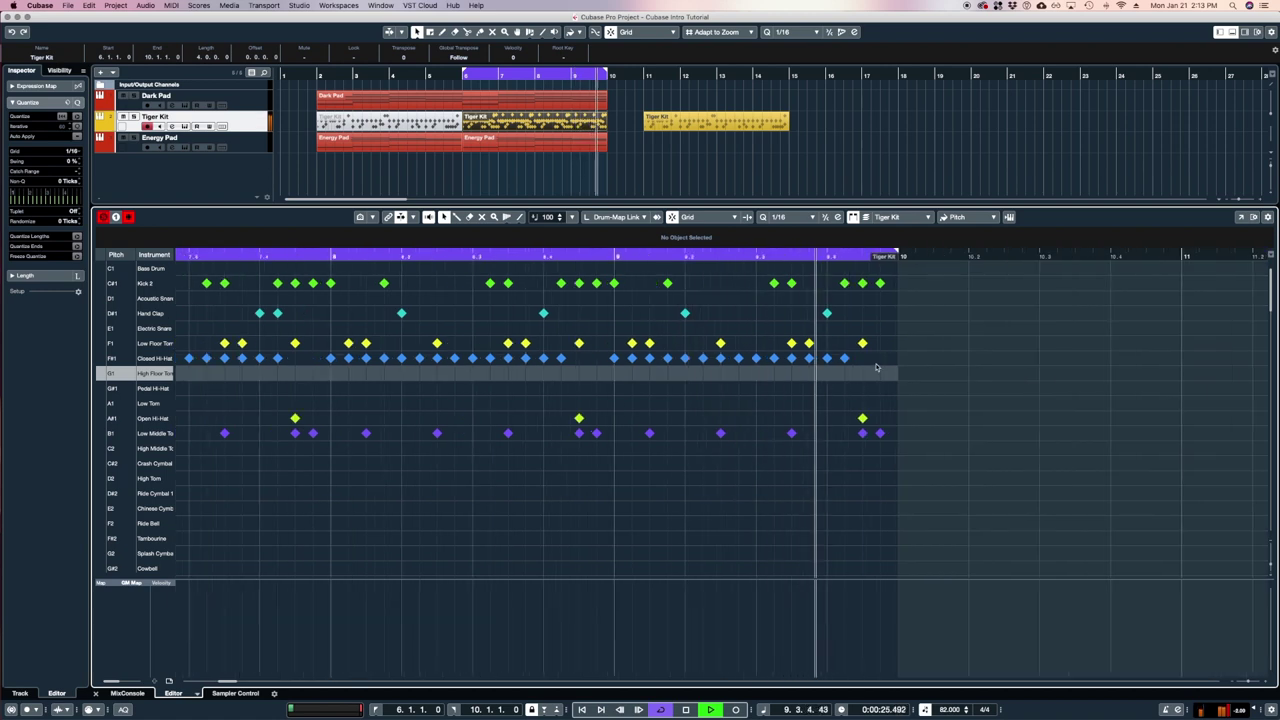
{"action": "key", "text": "space"}
{"action": "left_click", "coordinate": [844, 313]}
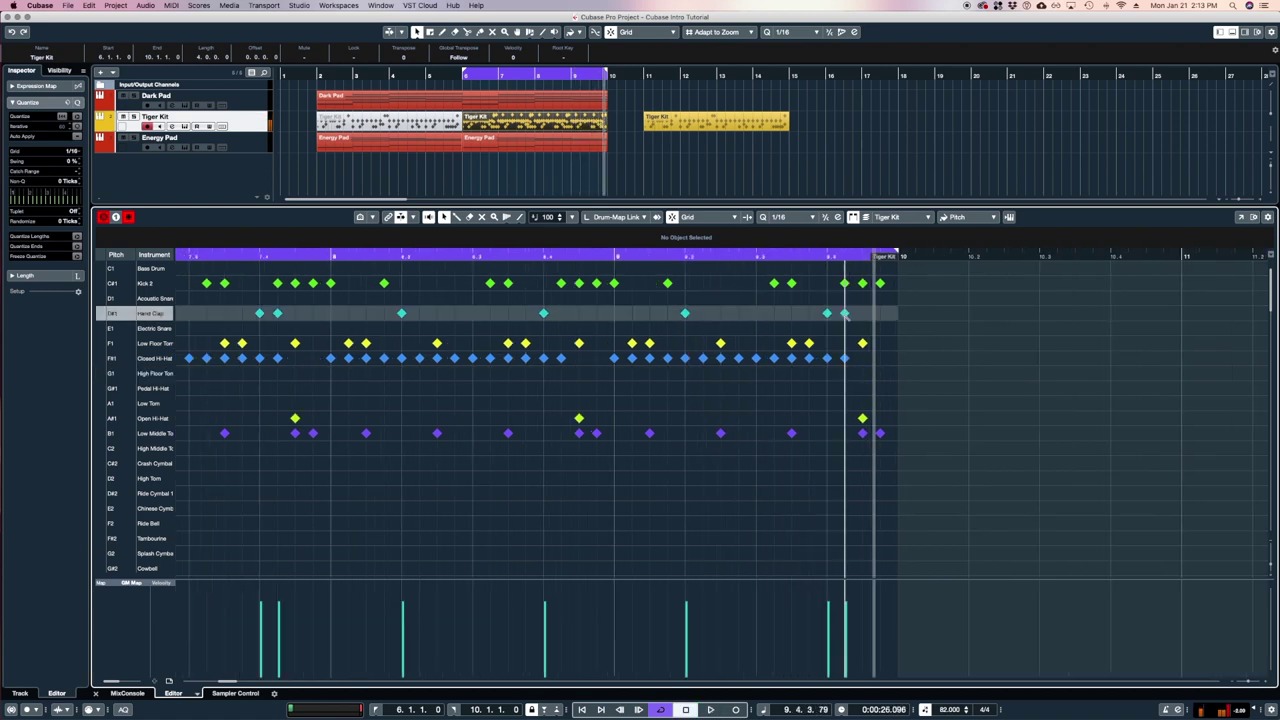
{"action": "left_click", "coordinate": [845, 313]}
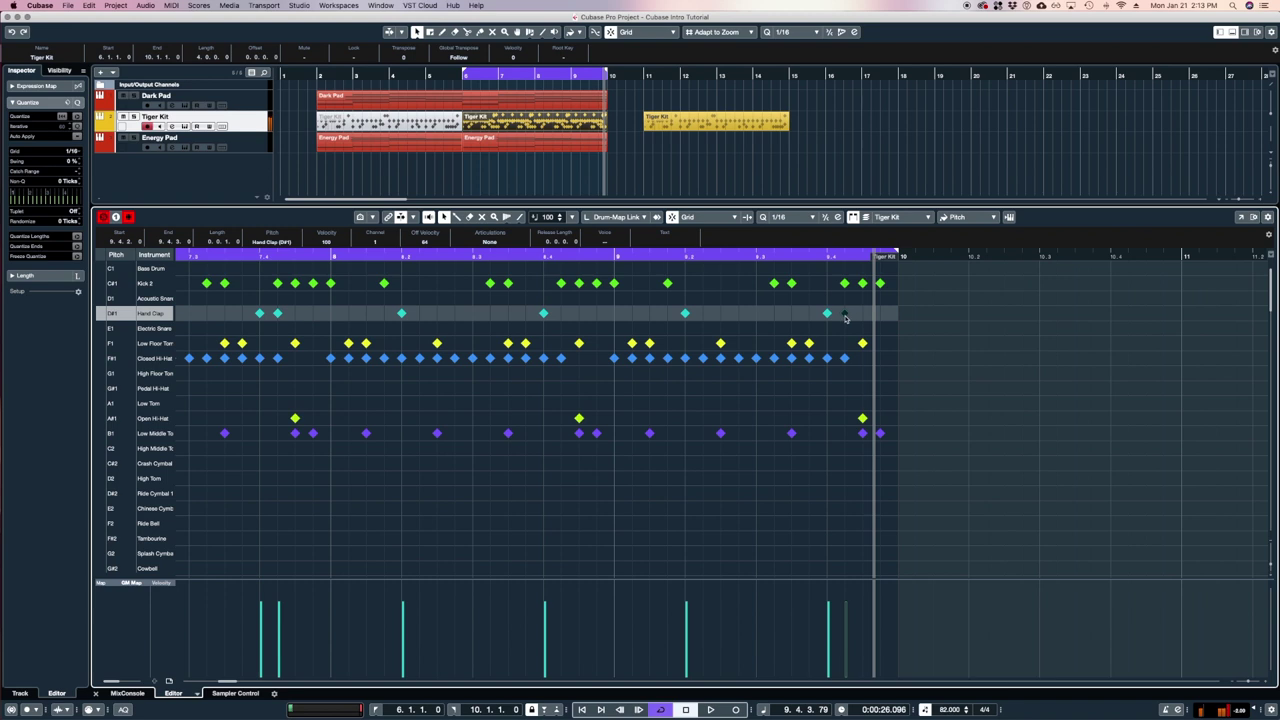
{"action": "key", "text": "Up"}
{"action": "key", "text": "Up"}
{"action": "key", "text": "Up"}
Replace the Kick 2 hit at 9.4.3 with a Hand Clap and layer Electric Snare hits at 9.4.1 and 9.4.3
{"action": "left_click", "coordinate": [862, 313]}
{"action": "left_click", "coordinate": [862, 283]}
{"action": "left_click", "coordinate": [862, 313]}
{"action": "left_click", "coordinate": [863, 284]}
{"action": "key", "text": "Down"}
{"action": "key", "text": "Down"}
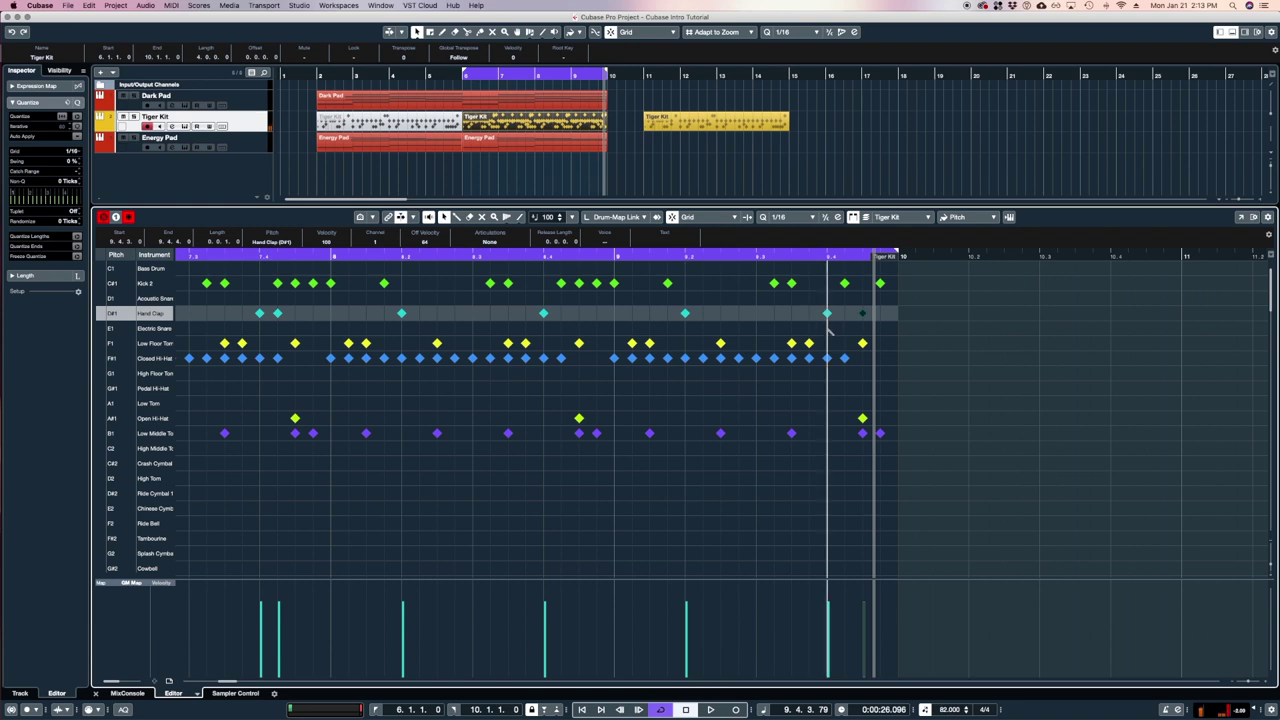
{"action": "key", "text": "Down"}
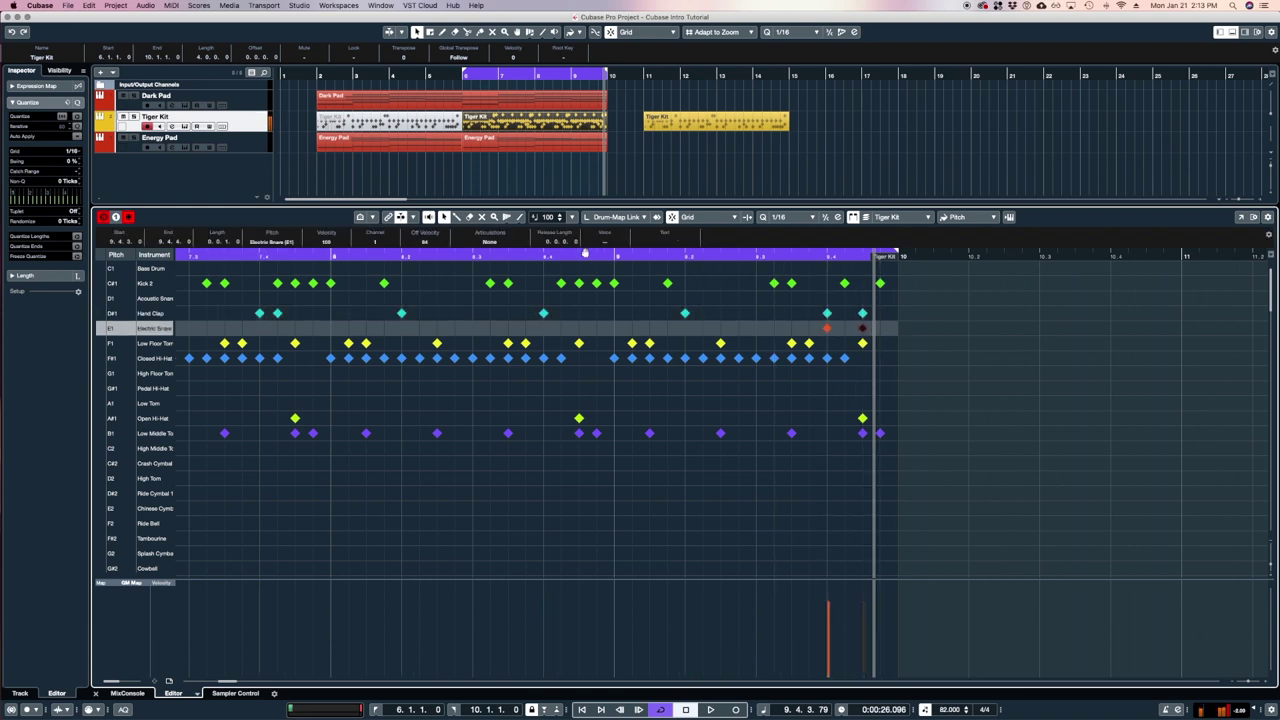
Play the loop from 9.1.1 to check the end-of-pattern fill going back into bar 6
{"action": "left_click", "coordinate": [614, 256]}
{"action": "key", "text": "space"}
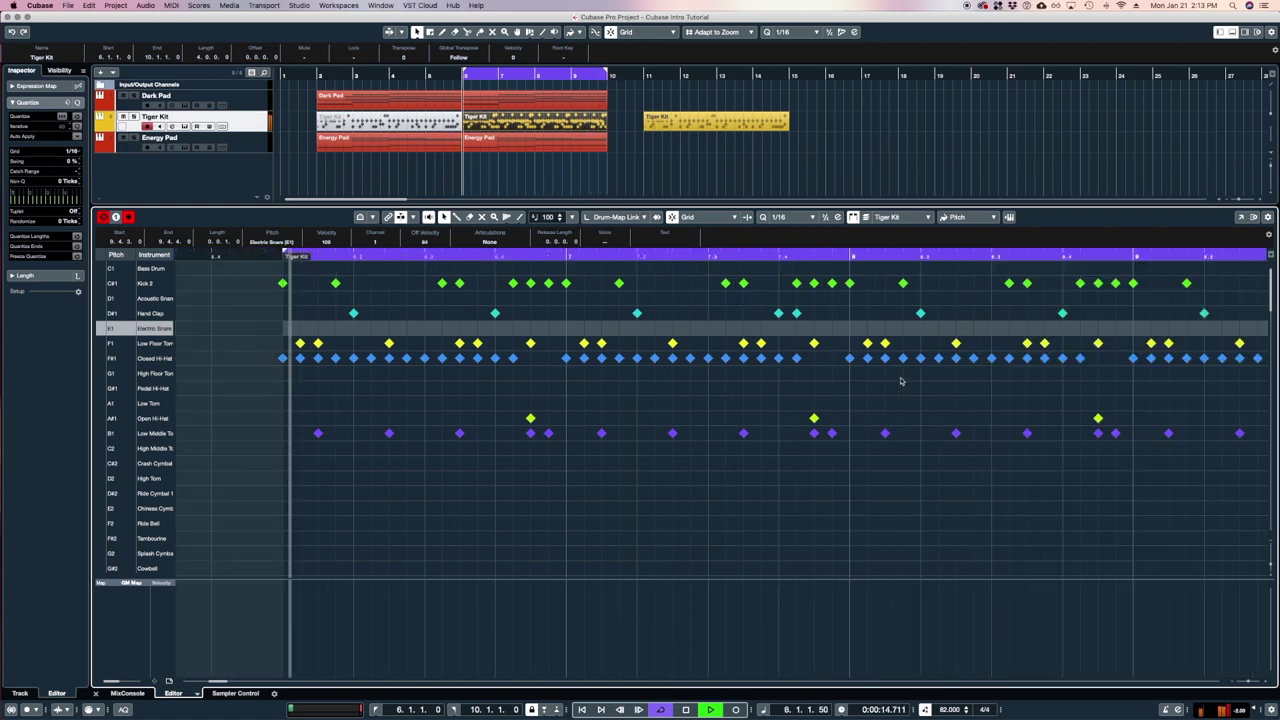
{"action": "key", "text": "space"}
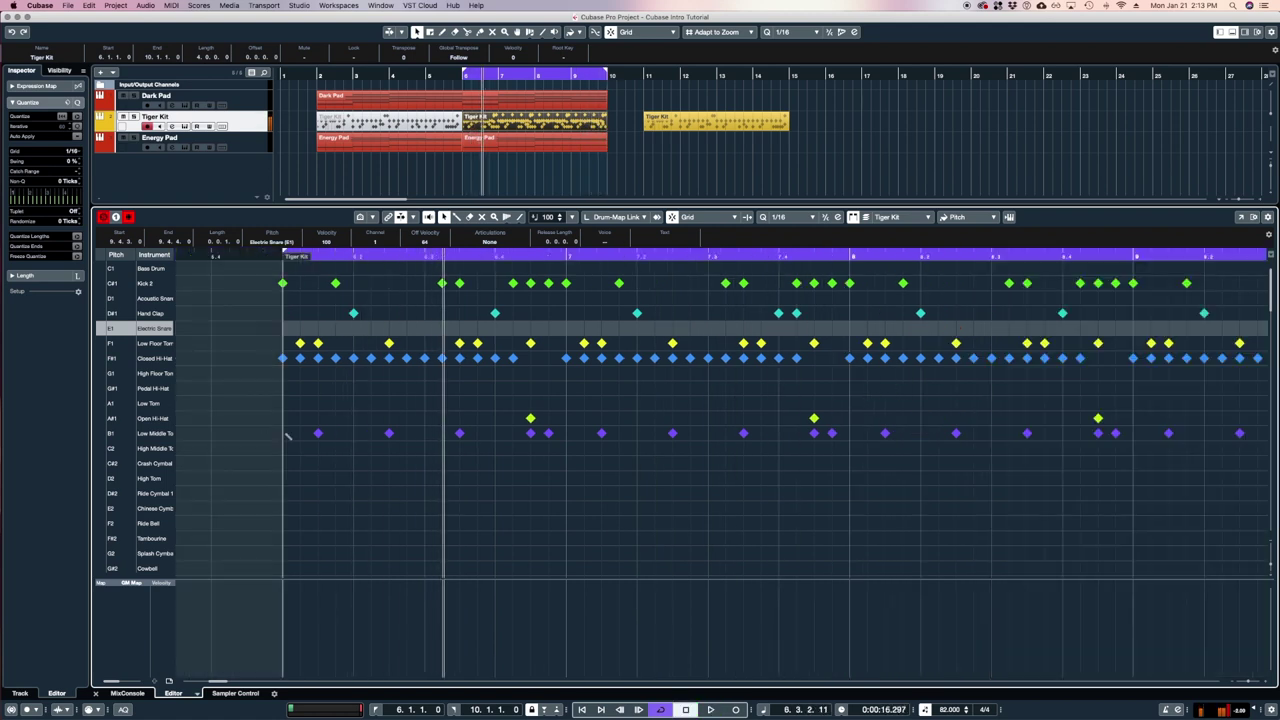
Add a Crash Cymbal hit at 6.1.1, raise its velocity to 113 and play the pattern
{"action": "left_click", "coordinate": [285, 435]}
{"action": "left_click", "coordinate": [284, 431]}
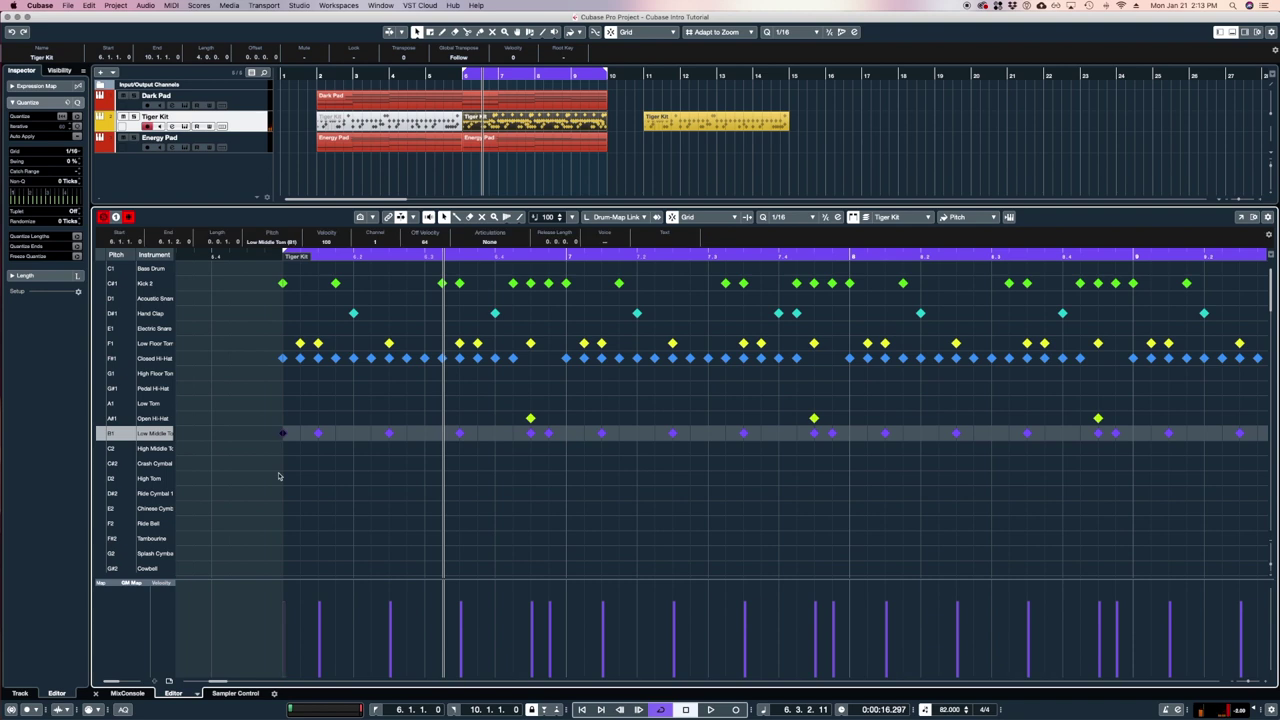
{"action": "key", "text": "Up"}
{"action": "key", "text": "Up"}
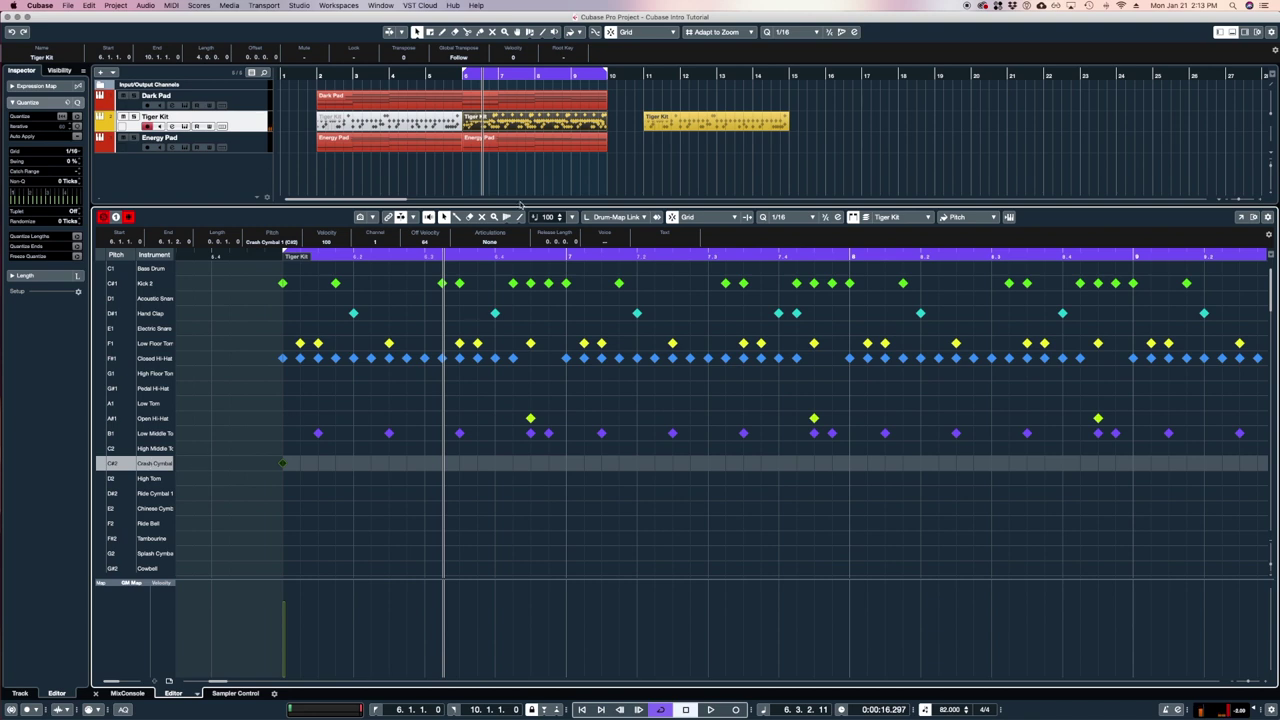
{"action": "left_click", "coordinate": [278, 256]}
{"action": "key", "text": "space"}
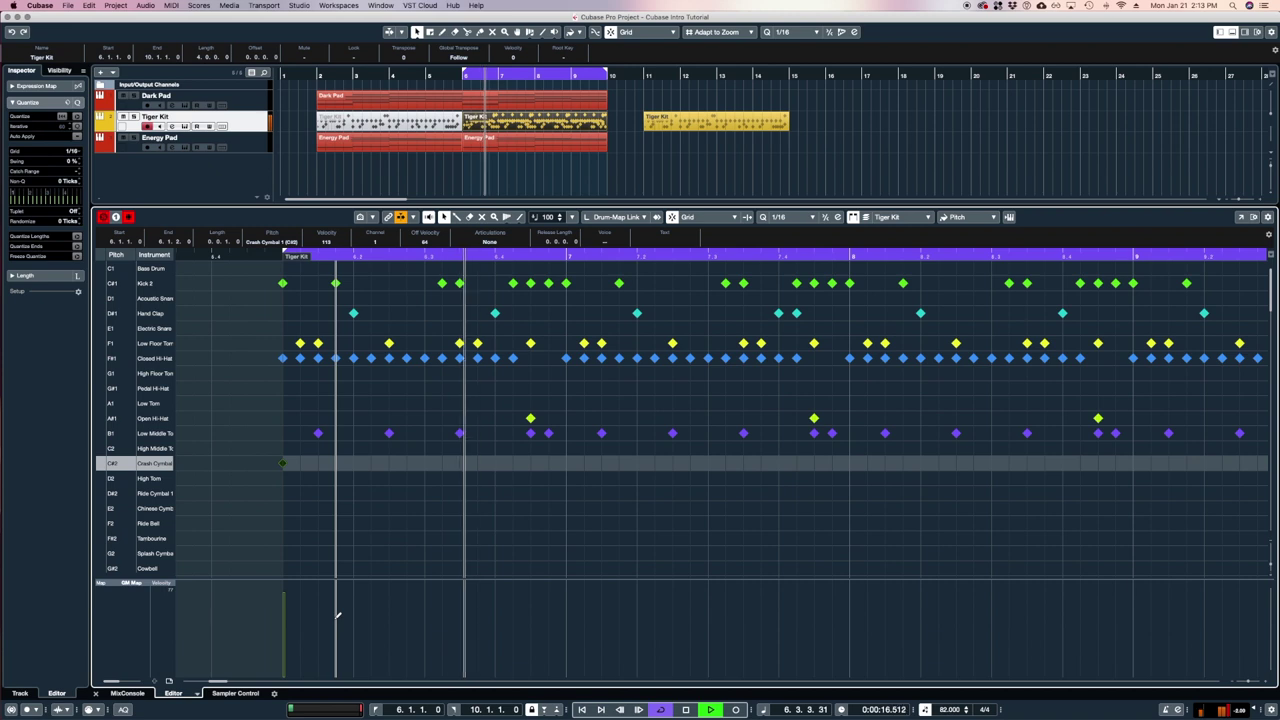
{"action": "scroll", "coordinate": [337, 614], "scroll_direction": "left", "scroll_amount": 5}
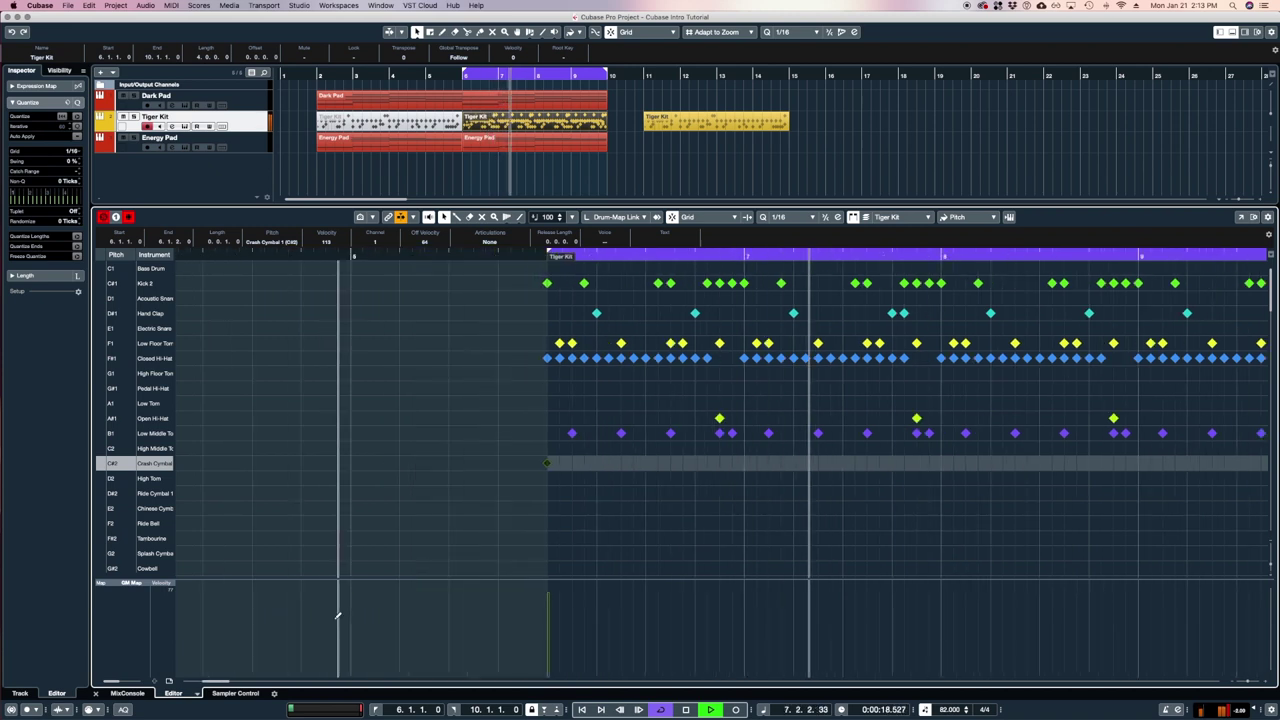
{"action": "scroll", "coordinate": [466, 593], "scroll_direction": "right", "scroll_amount": 3}
{"action": "key", "text": "space"}
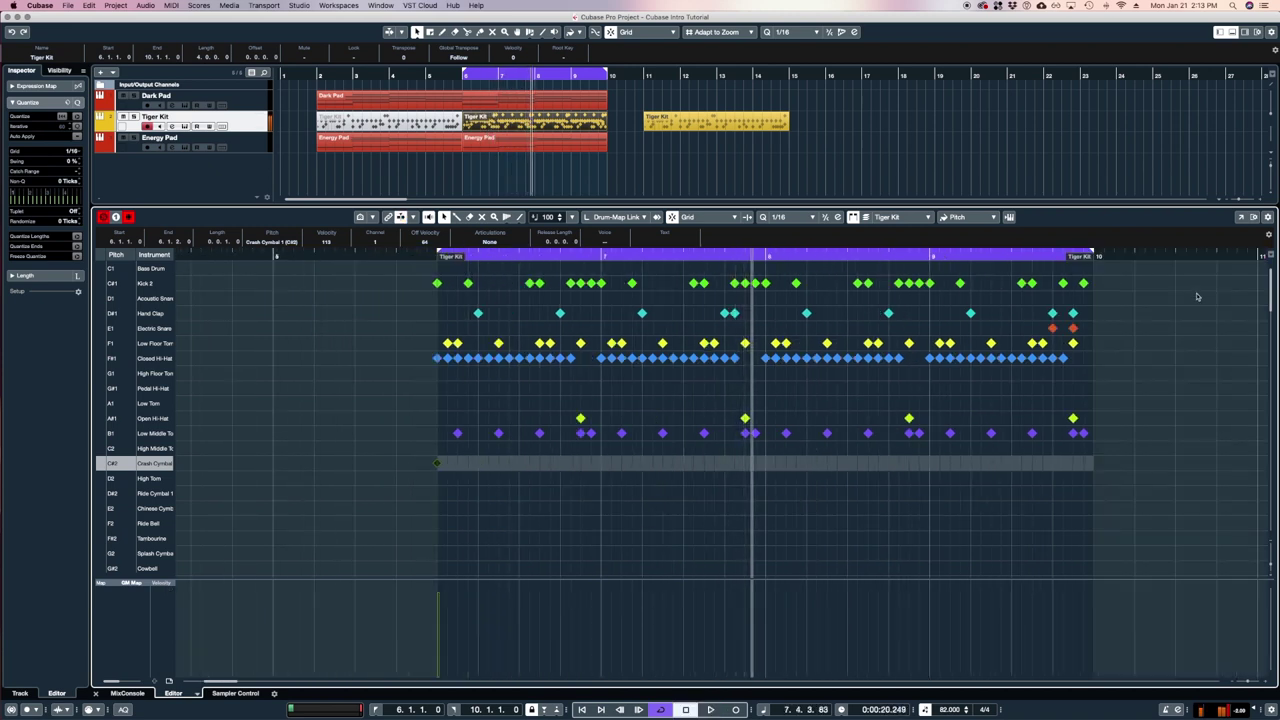
Play the loop from the middle of bar 9 into bar 6, stop playback and close the Drum Editor
{"action": "left_click", "coordinate": [1008, 262]}
{"action": "key", "text": "space"}
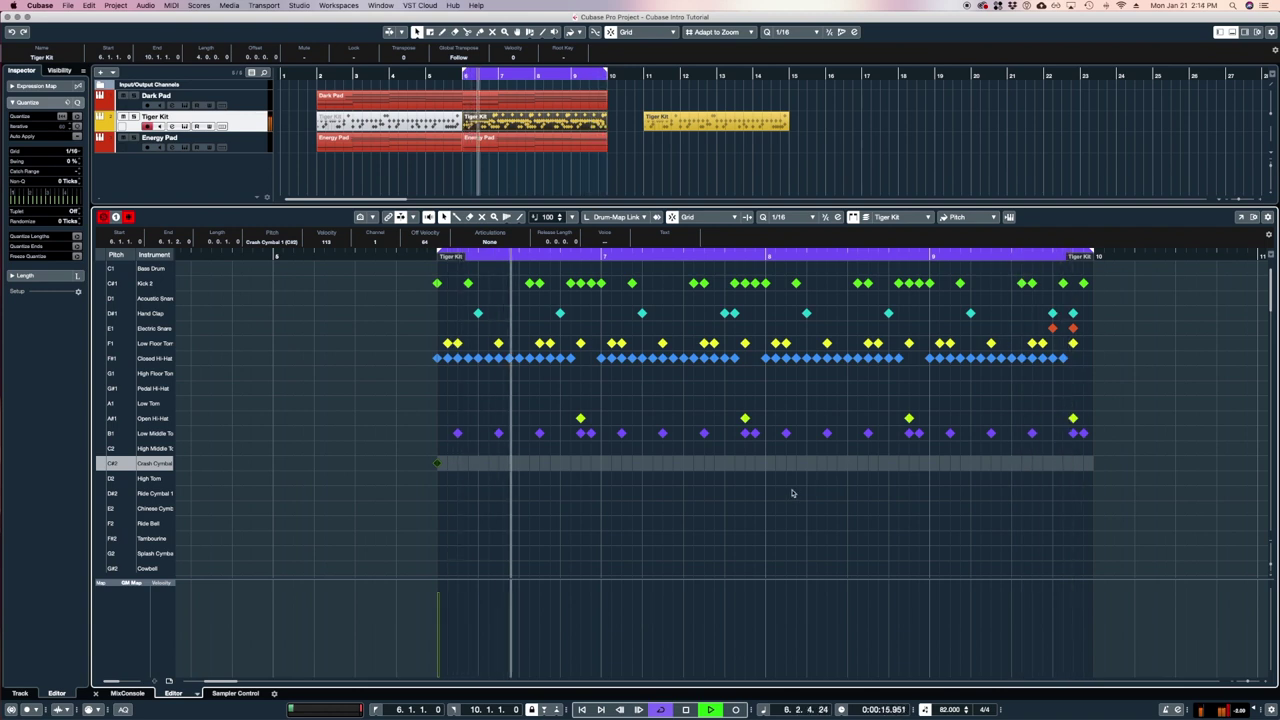
{"action": "key", "text": "Return"}
{"action": "key", "text": "space"}
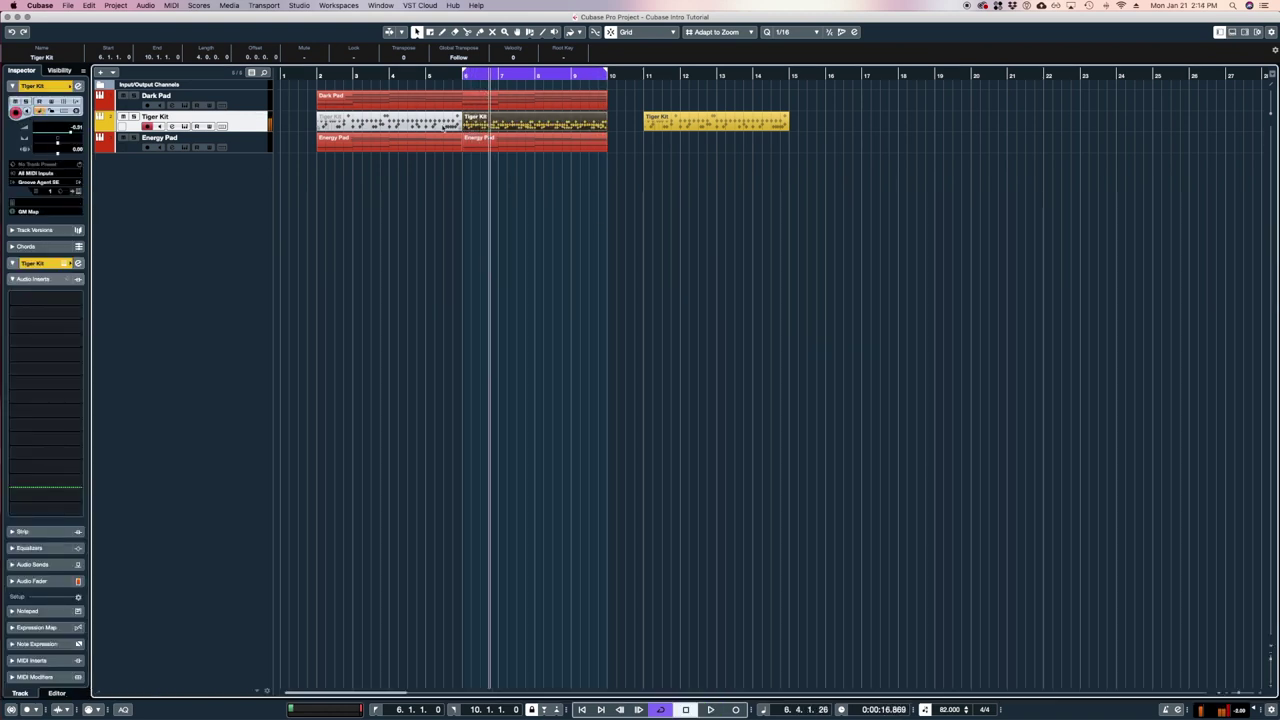
Turn off cycle playback and play the arrangement from 5.1.1 to past bar 10
{"action": "left_click", "coordinate": [466, 77]}
{"action": "left_click", "coordinate": [424, 77]}
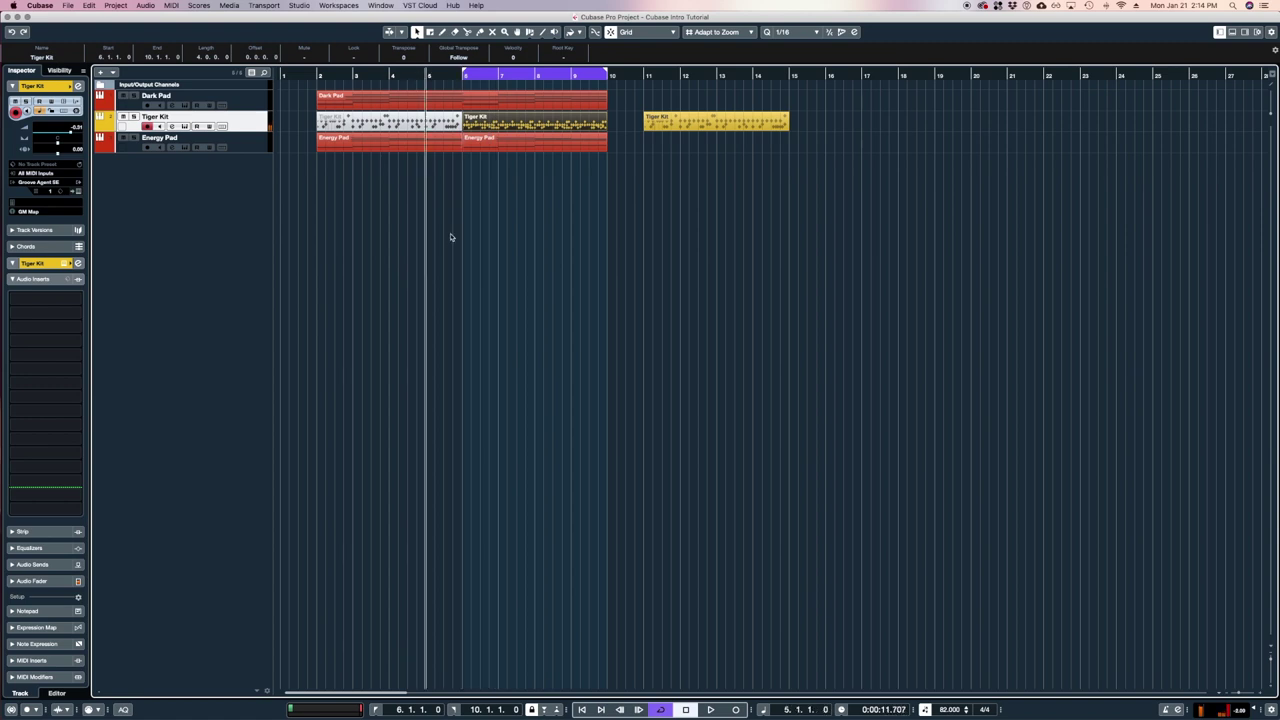
{"action": "key", "text": "KP_Divide"}
{"action": "key", "text": "space"}
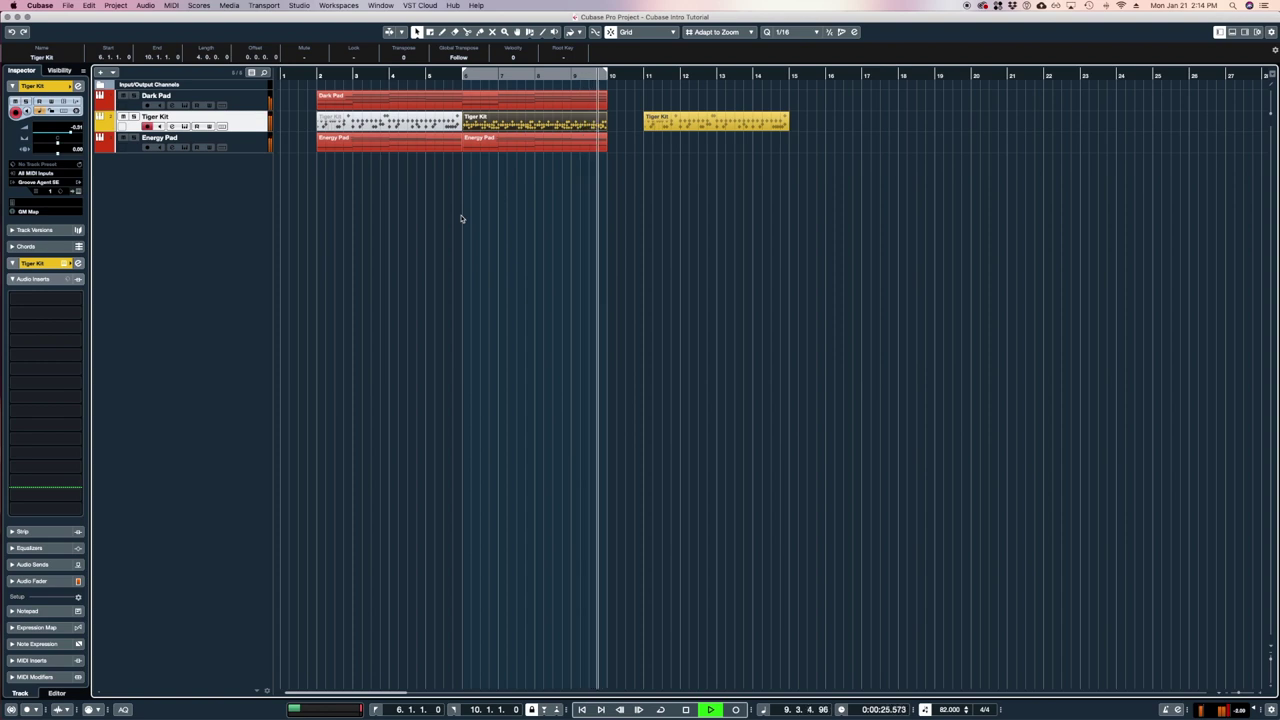
{"action": "key", "text": "space"}
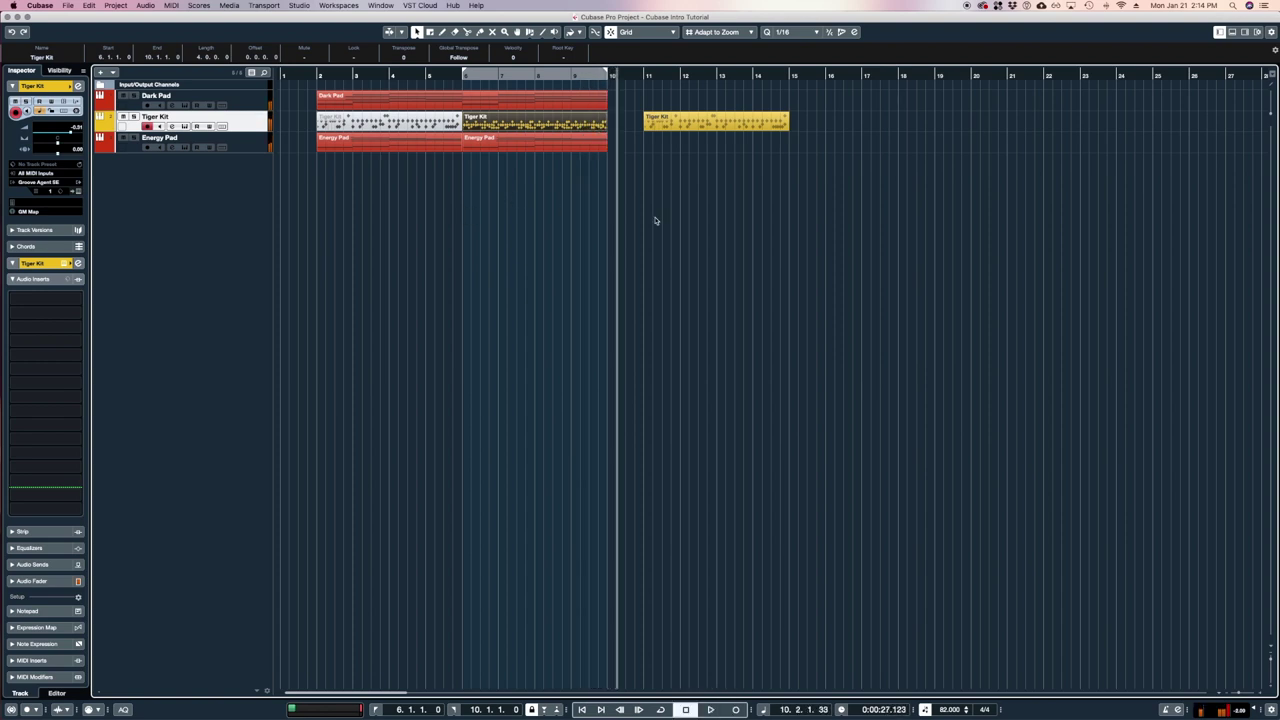
Move the spare bar 11 Tiger Kit part beyond bar 22 and duplicate the Dark Pad, Tiger Kit and Energy Pad parts up to bar 18
{"action": "left_click", "coordinate": [716, 121]}
{"action": "left_click_drag", "start_coordinate": [716, 121], "coordinate": [1134, 121]}
{"action": "left_click_drag", "start_coordinate": [640, 100], "coordinate": [560, 194]}
{"action": "key", "text": "super+d"}
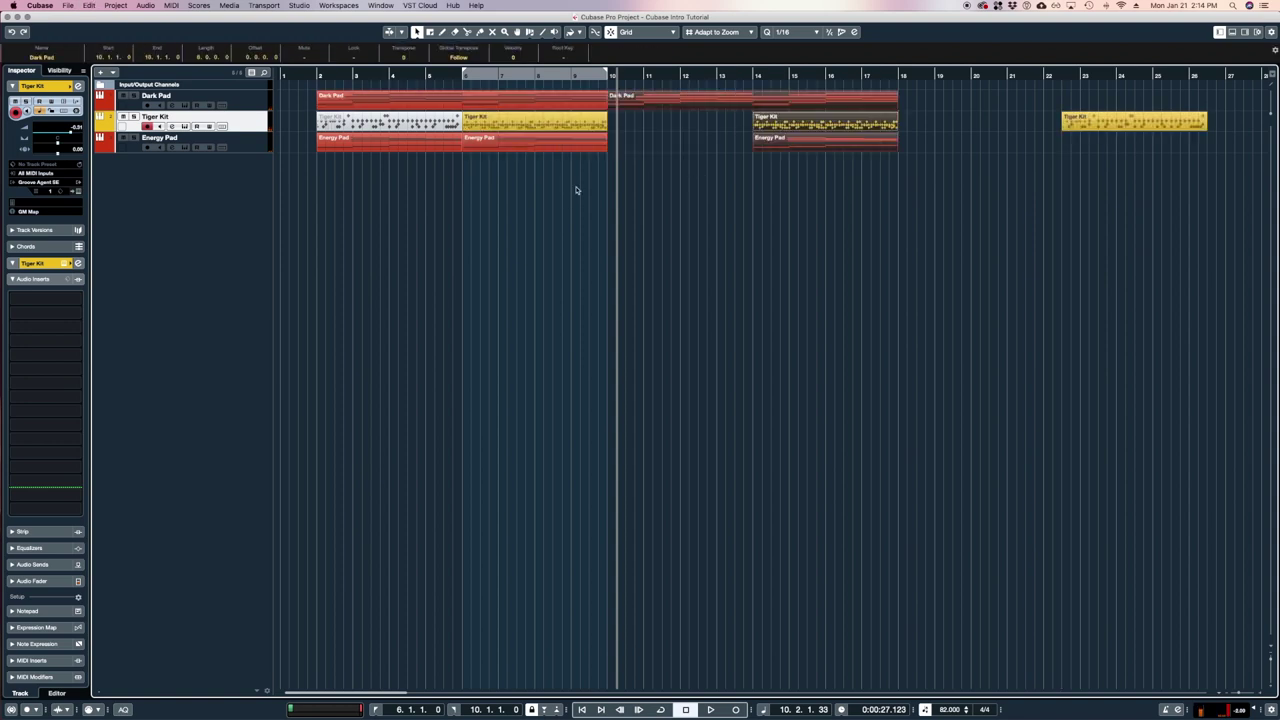
Fill the gap from bar 10 to bar 14 with duplicates of the bar 6 Tiger Kit and Energy Pad parts
{"action": "left_click", "coordinate": [676, 161]}
{"action": "left_click", "coordinate": [535, 121]}
{"action": "key", "text": "super+d"}
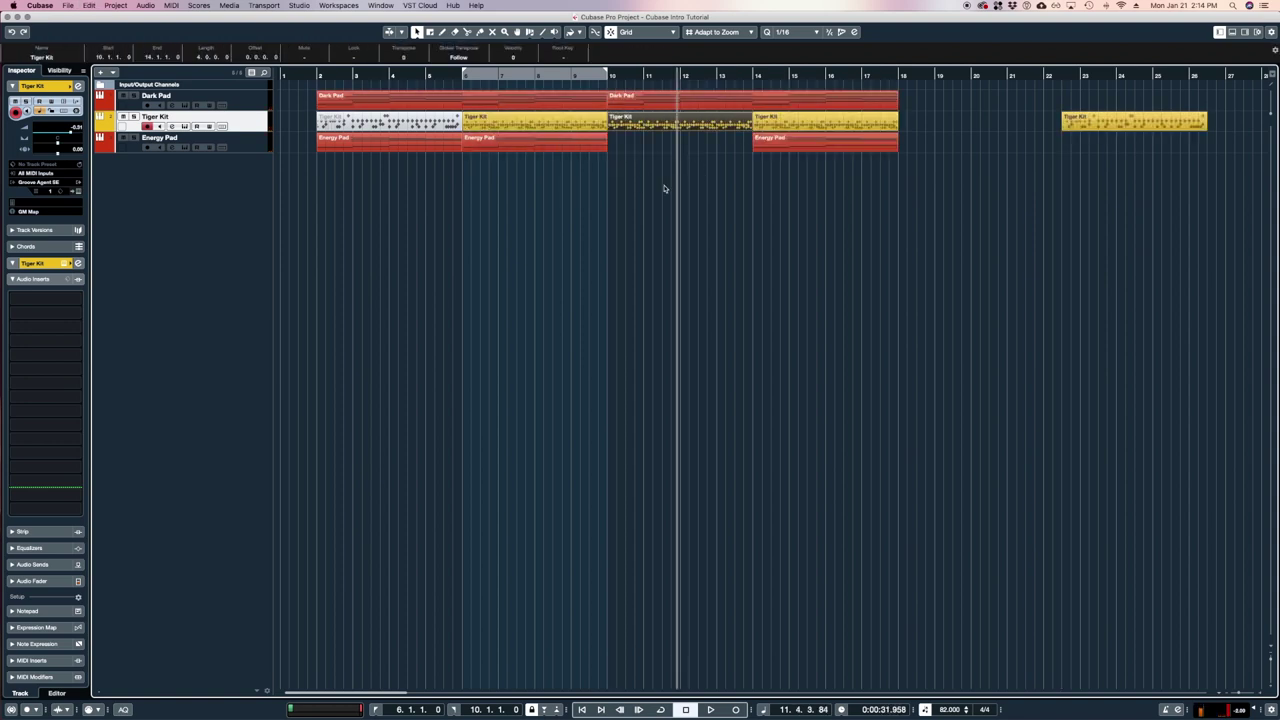
{"action": "left_click", "coordinate": [573, 141]}
{"action": "key", "text": "super+d"}
Add one instrument track below Energy Pad using the Prologue synth with Stereo Out
{"action": "left_click", "coordinate": [266, 140]}
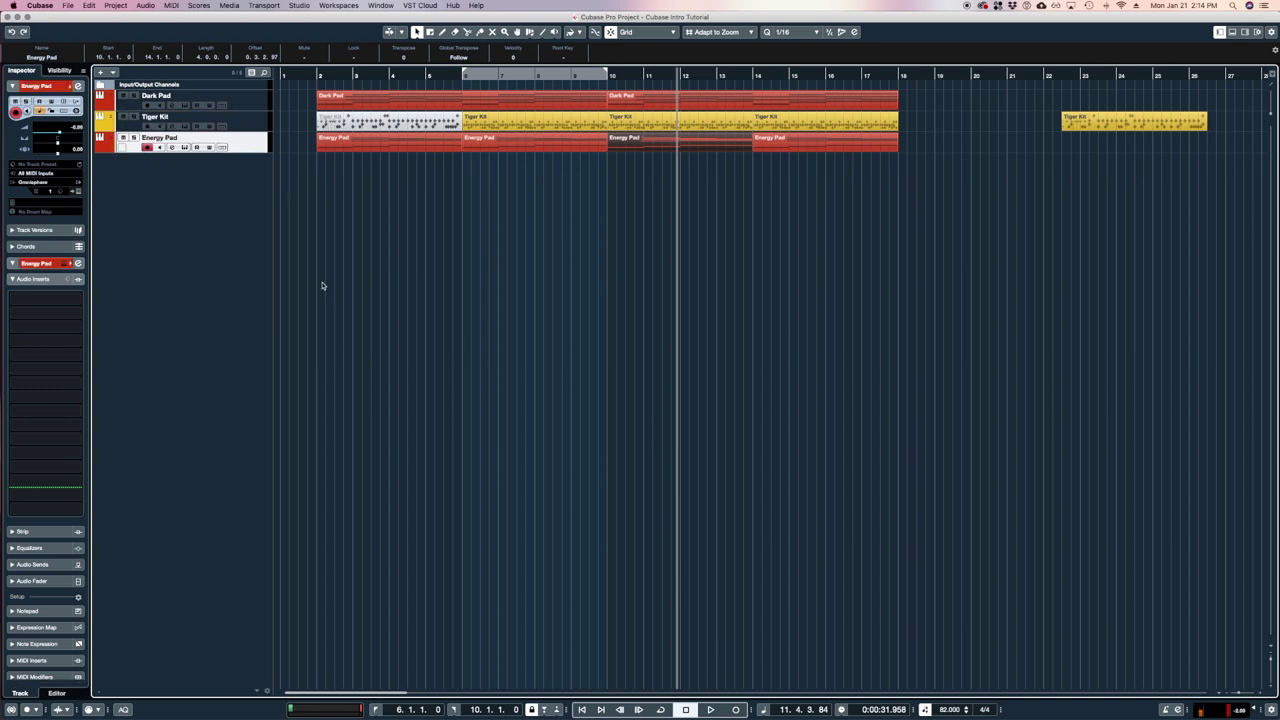
{"action": "key", "text": "super+alt+i"}
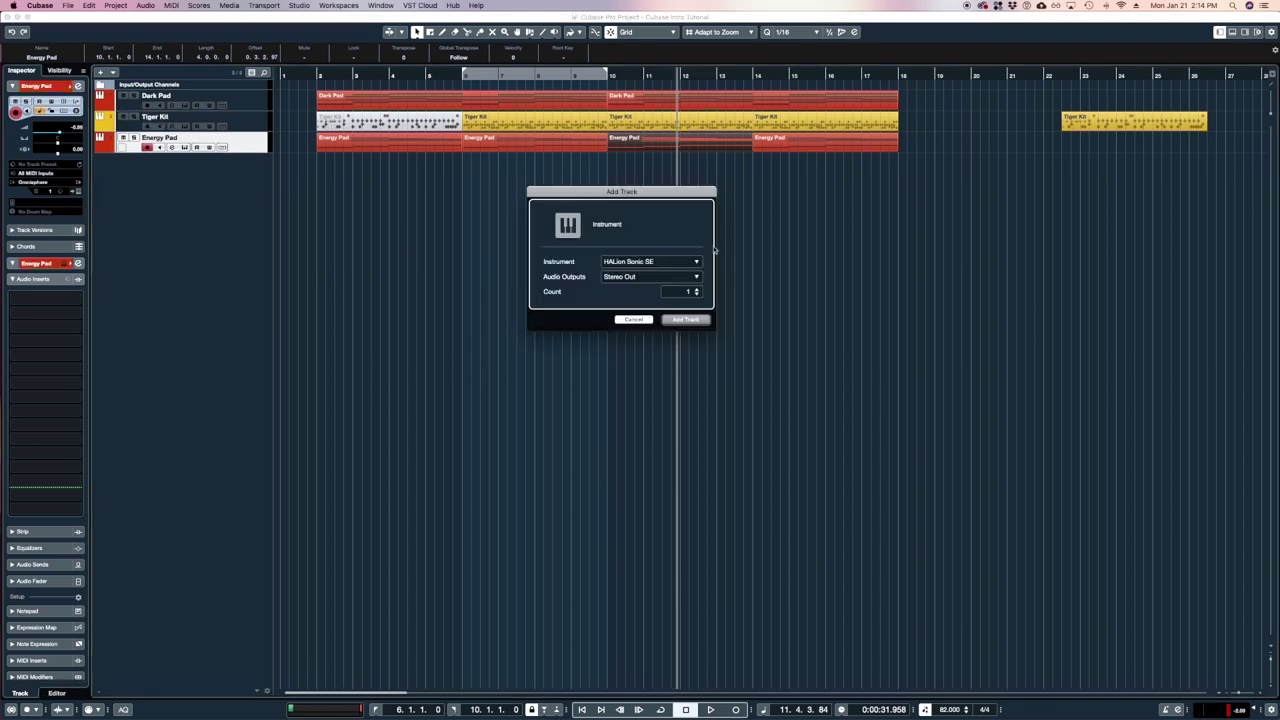
{"action": "left_click", "coordinate": [689, 262]}
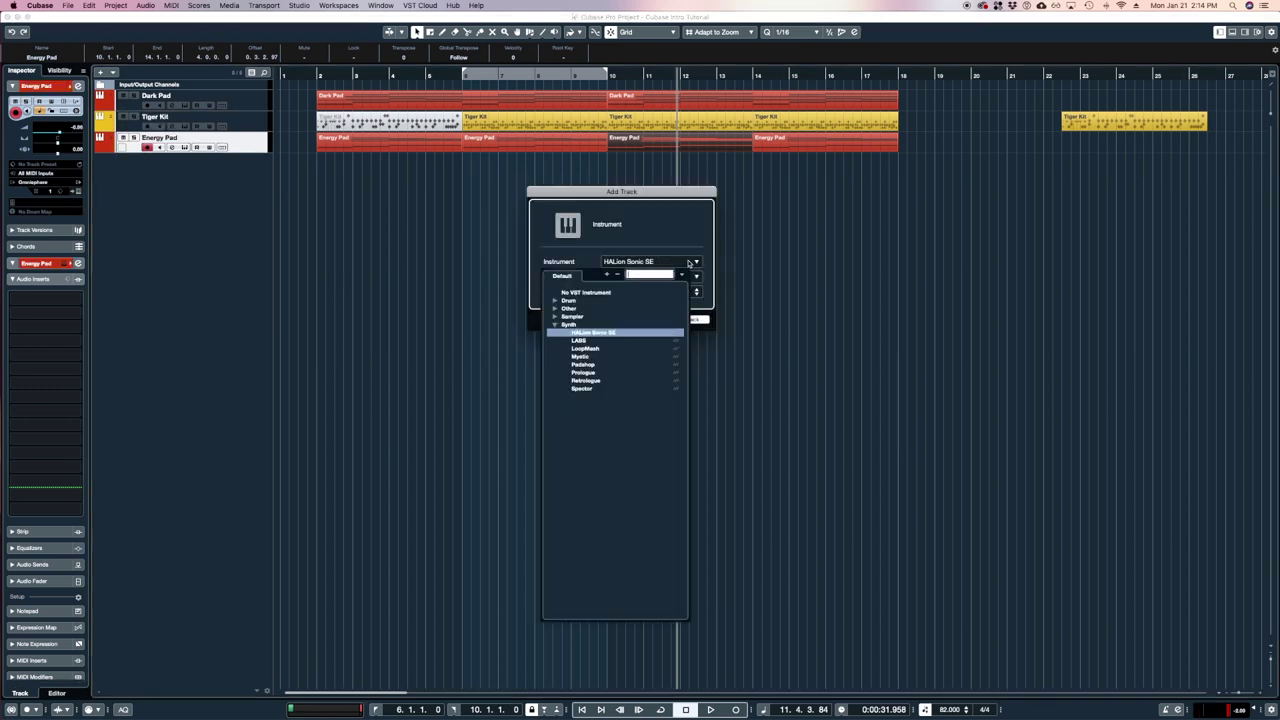
{"action": "left_click", "coordinate": [584, 372]}
{"action": "left_click", "coordinate": [686, 320]}
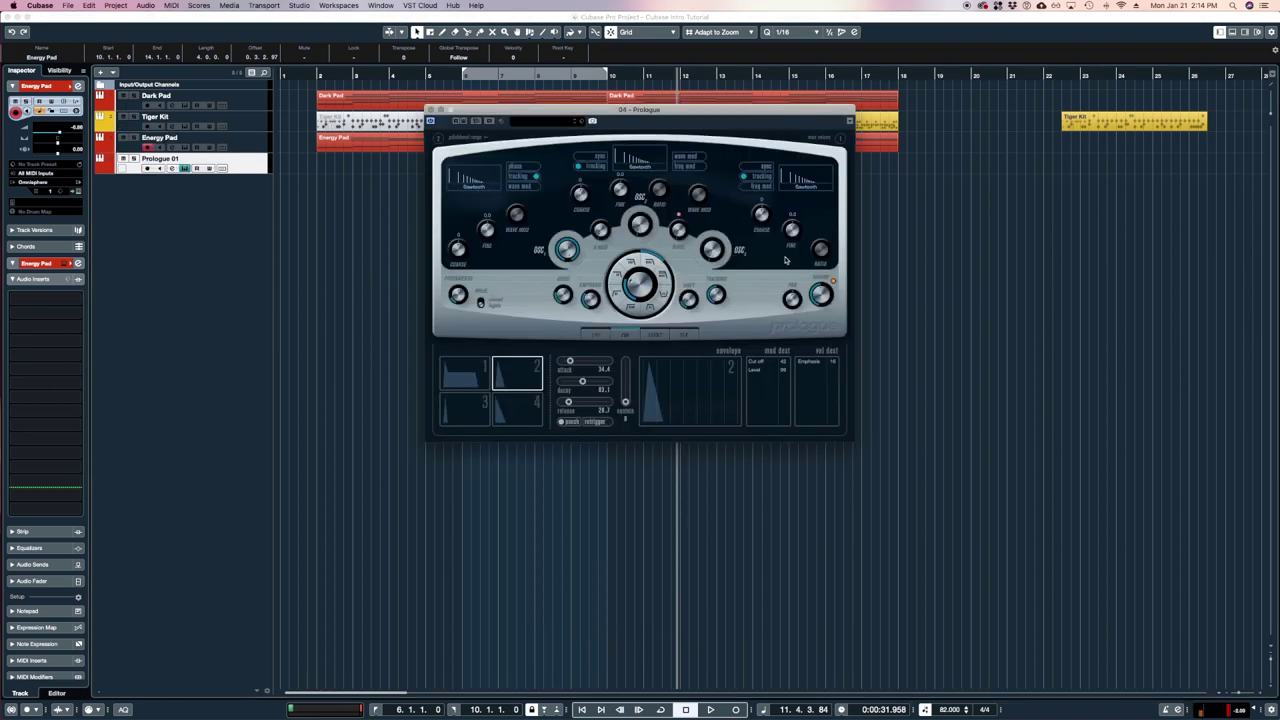
Filter the Prologue presets to the Synth Bass subcategory and audition bass presets, including BadBass
{"action": "left_click", "coordinate": [545, 121]}
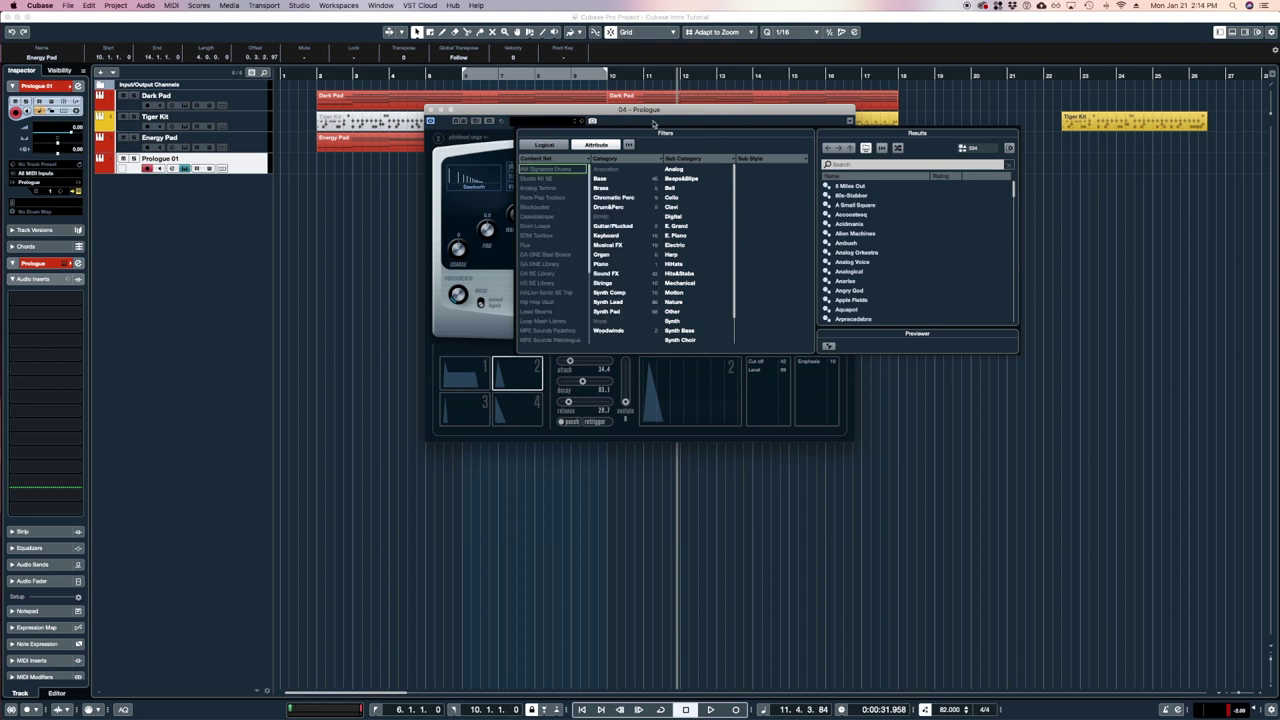
{"action": "left_click", "coordinate": [598, 117]}
{"action": "left_click", "coordinate": [548, 121]}
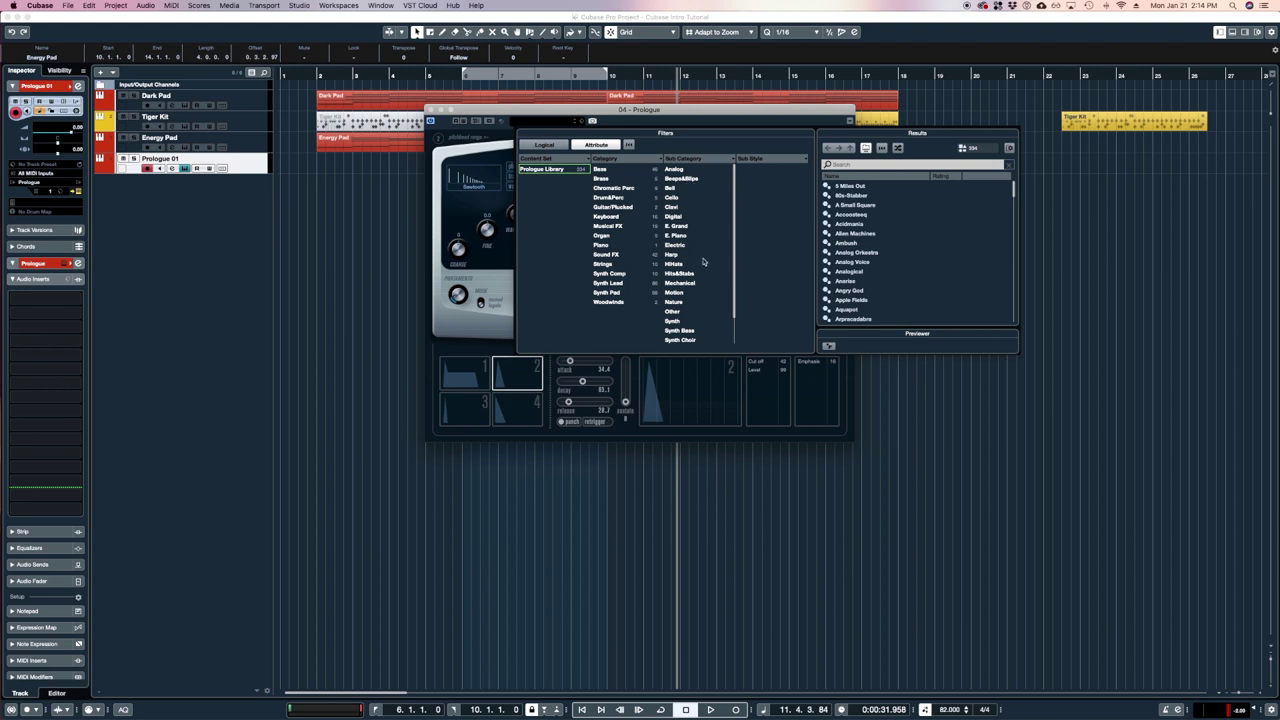
{"action": "left_click", "coordinate": [688, 331]}
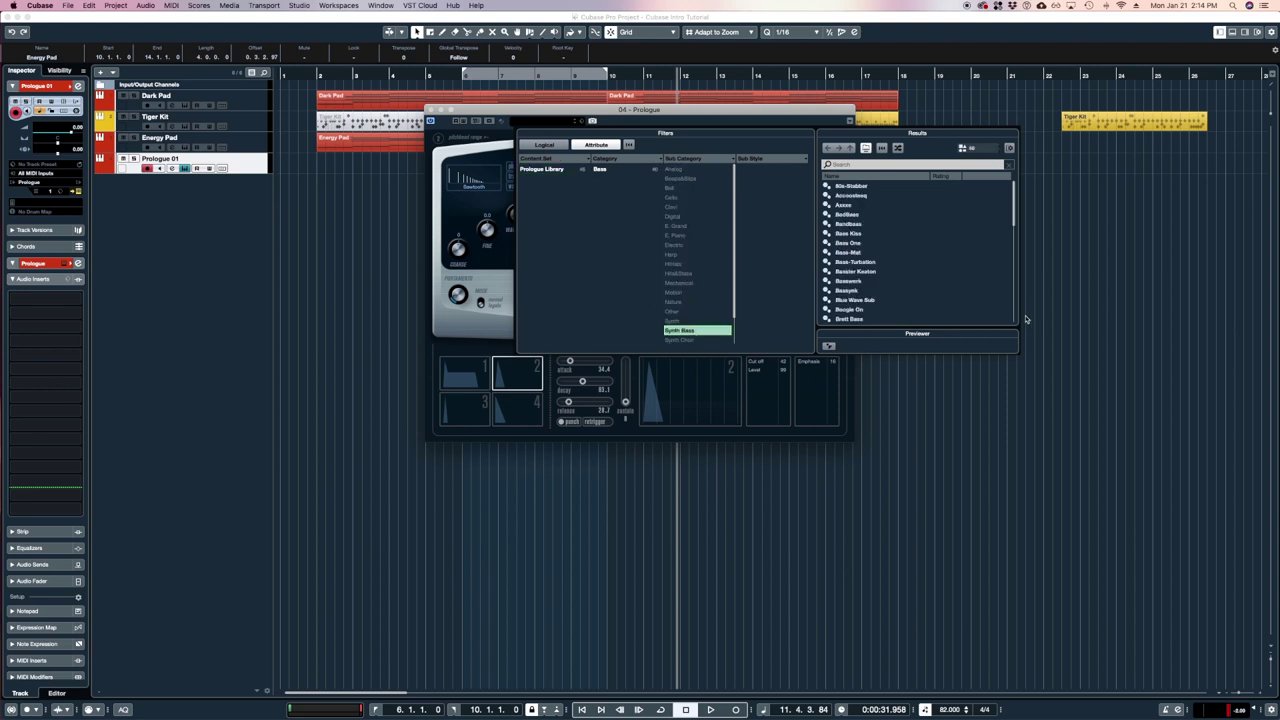
{"action": "left_click", "coordinate": [856, 196]}
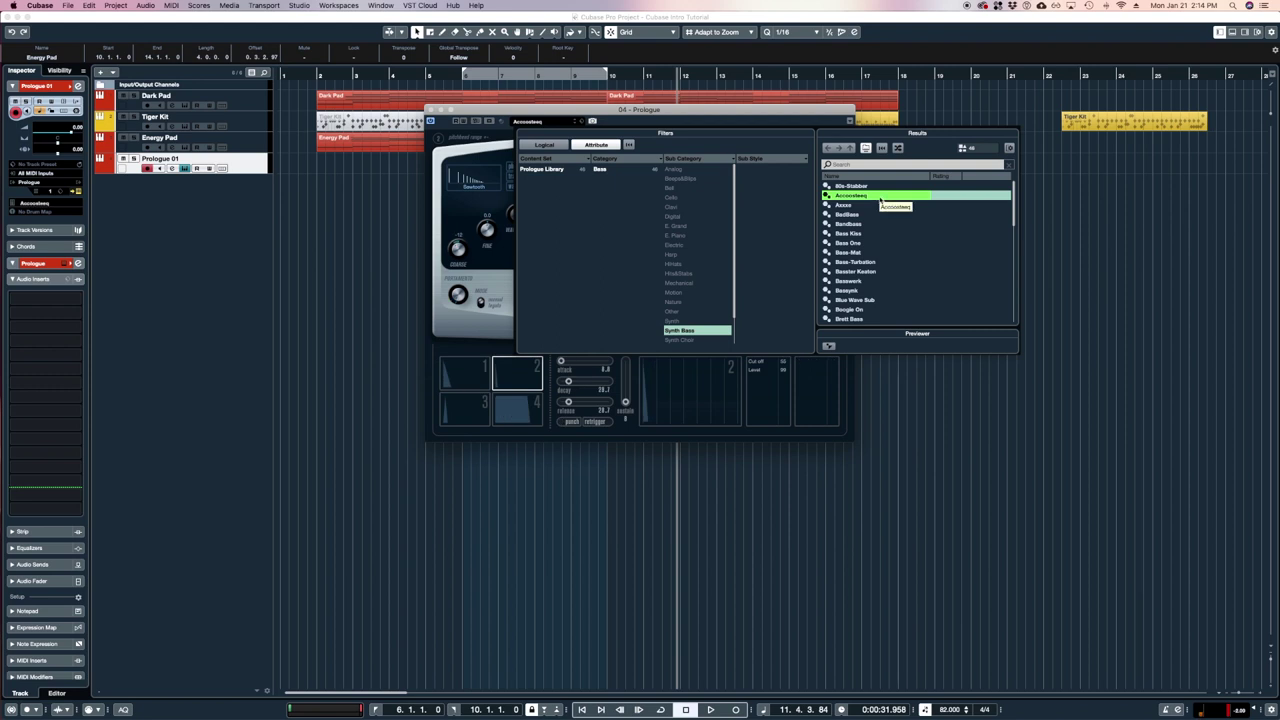
{"action": "left_click", "coordinate": [864, 216]}
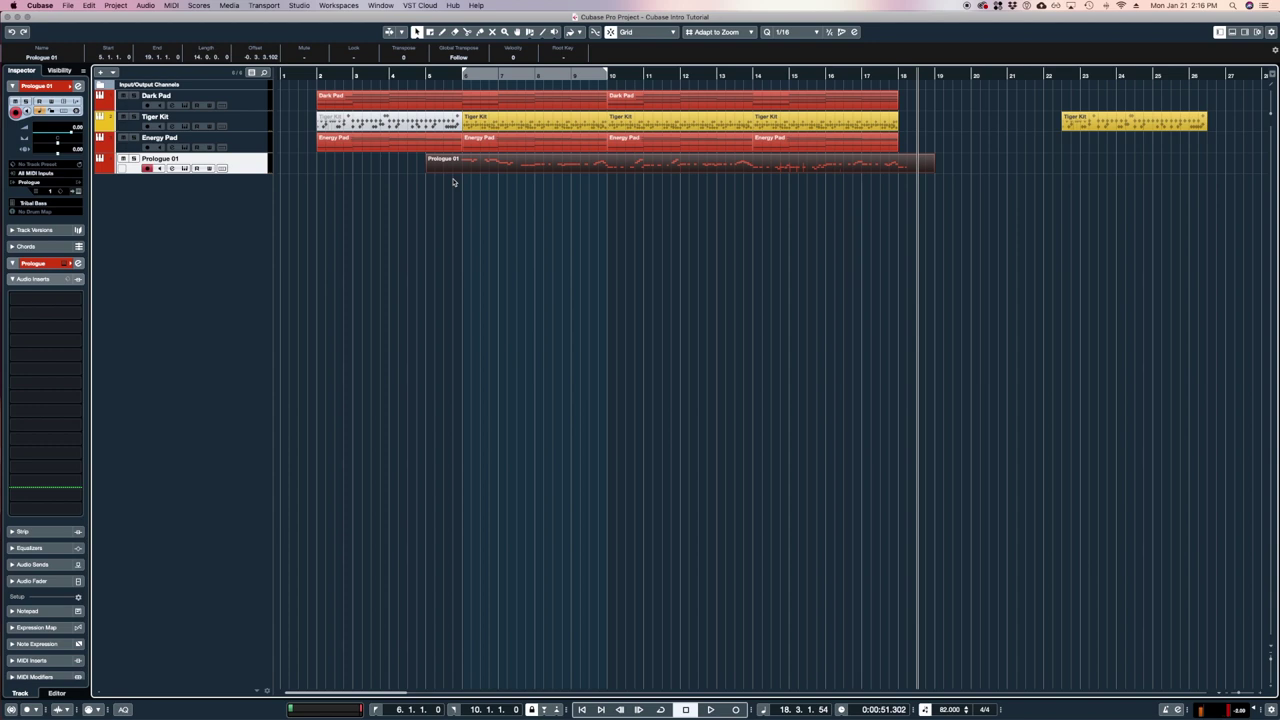
Open the recorded Prologue 01 bass part for note editing and look over its notes up to bar 18
{"action": "double_click", "coordinate": [455, 164]}
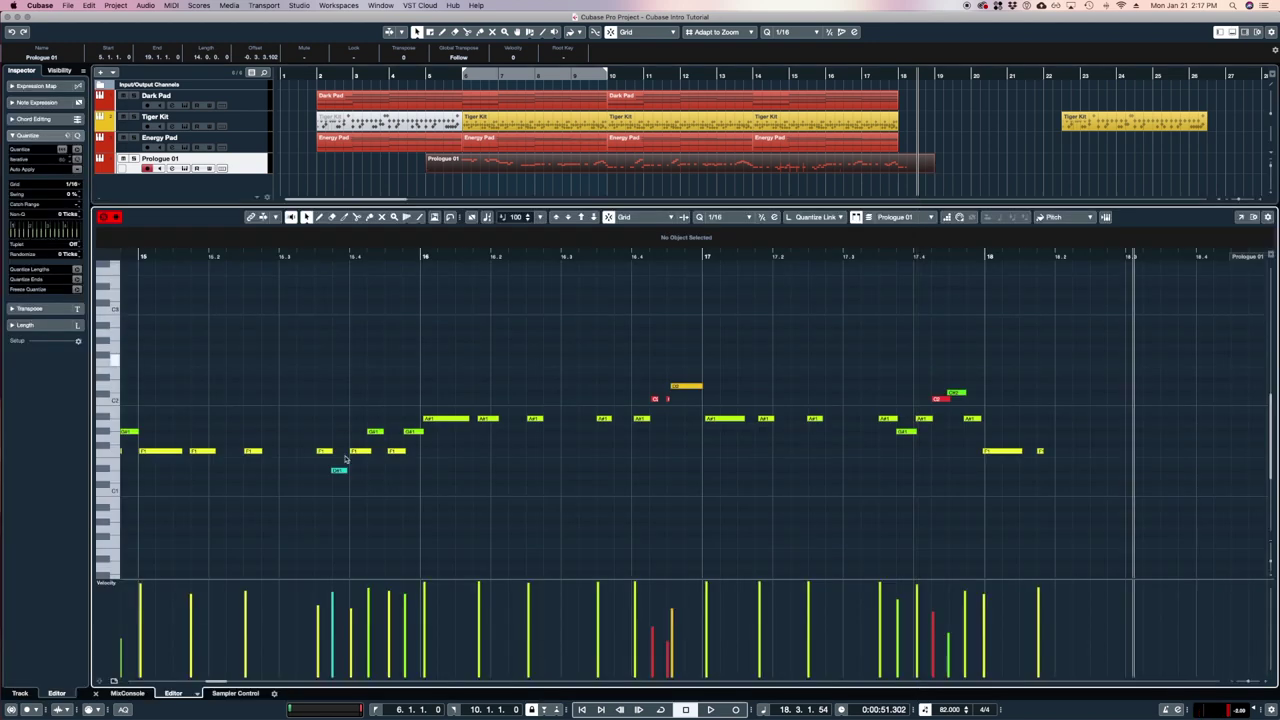
{"action": "scroll", "coordinate": [514, 445], "scroll_direction": "down", "scroll_amount": 3}
{"action": "scroll", "coordinate": [514, 445], "scroll_direction": "up", "scroll_amount": 3}
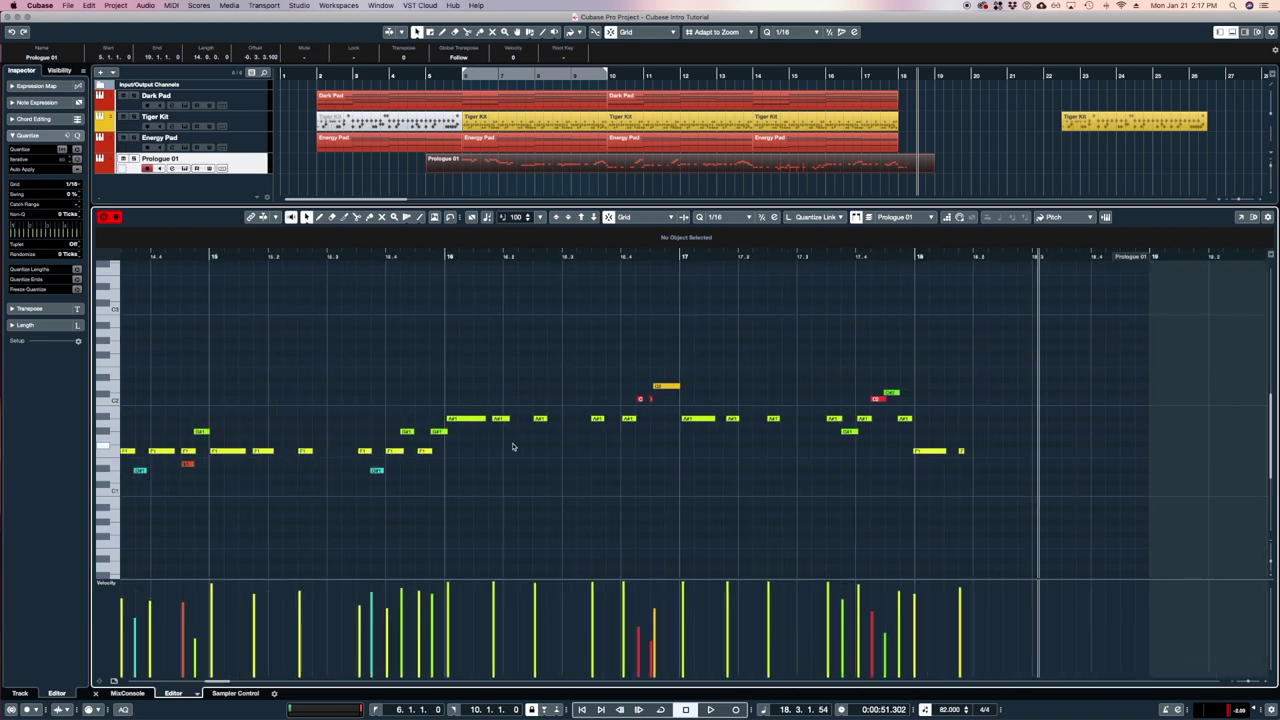